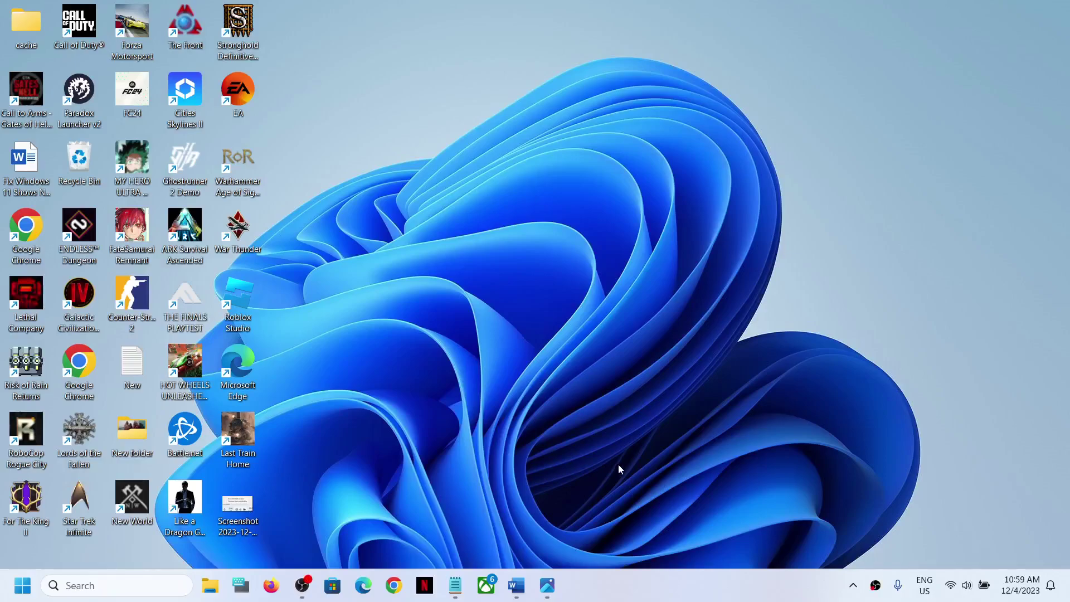
Step: View the saved screenshot of the network error, minimize it, and switch to the Word document with the fix instructions
click(546, 585)
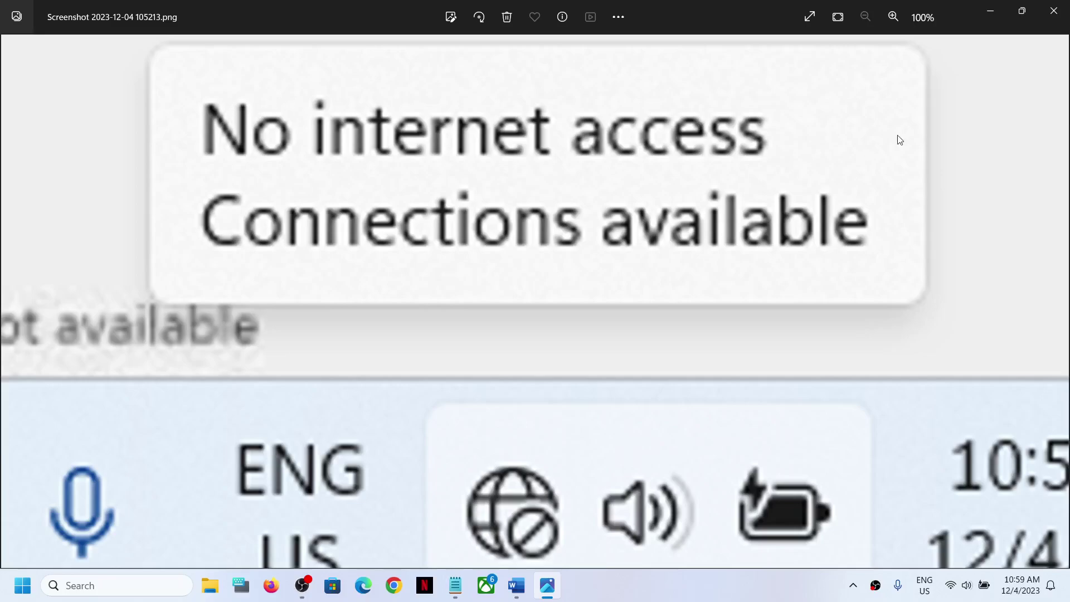
click(988, 11)
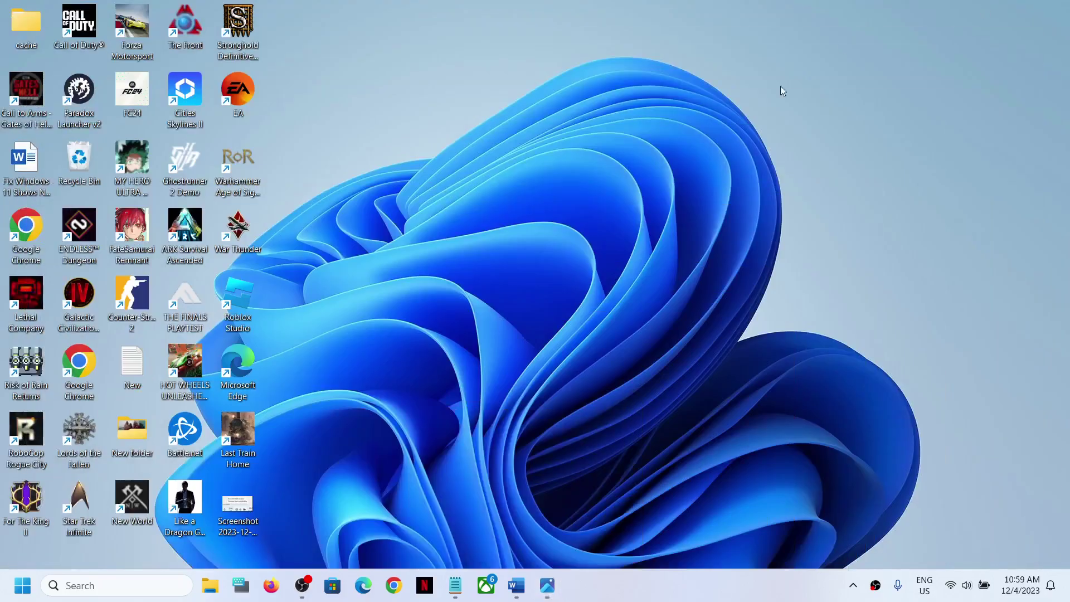
click(516, 586)
Step: Highlight the shut-down instruction in Step 1 and view the computer's power options without choosing one
drag(143, 273, 878, 273)
click(23, 585)
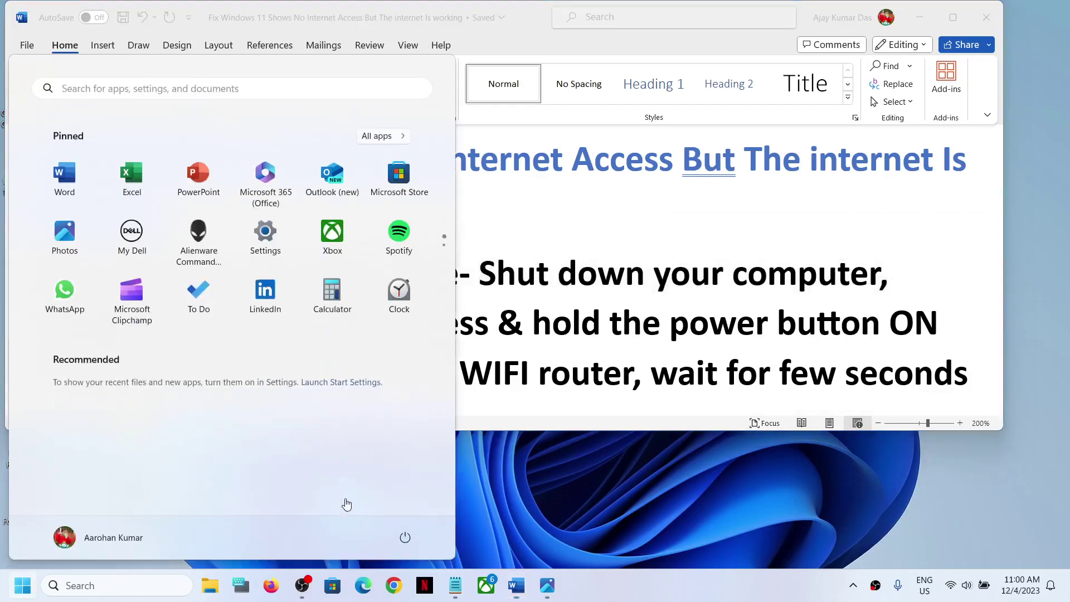
click(405, 536)
key(Escape)
key(Escape)
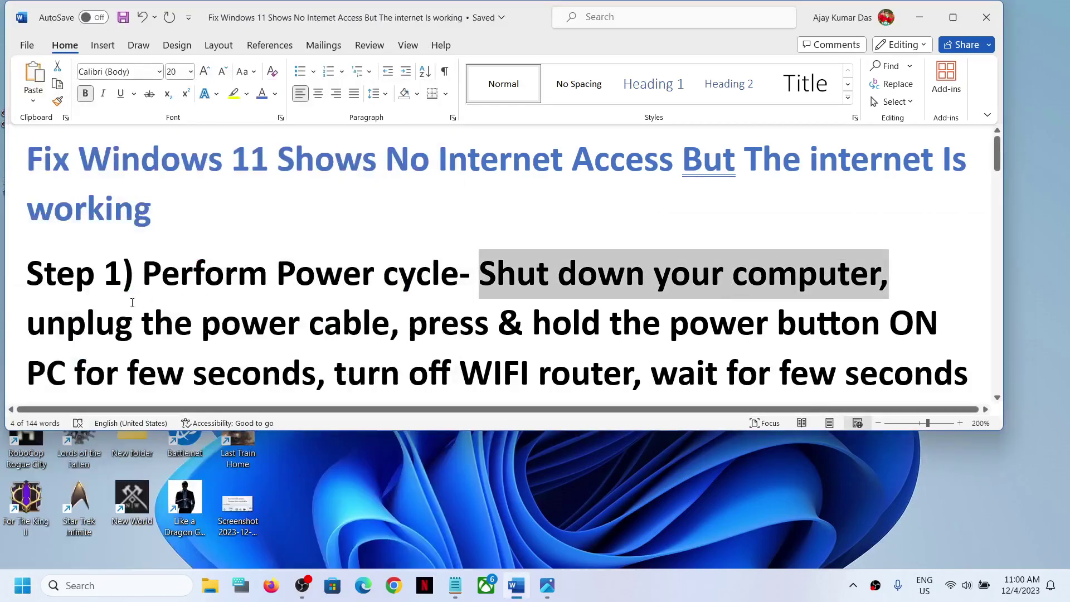
Step: Examine the Step 1 instructions on unplugging the power cable and holding the PC's power button for a few seconds
drag(46, 328, 336, 318)
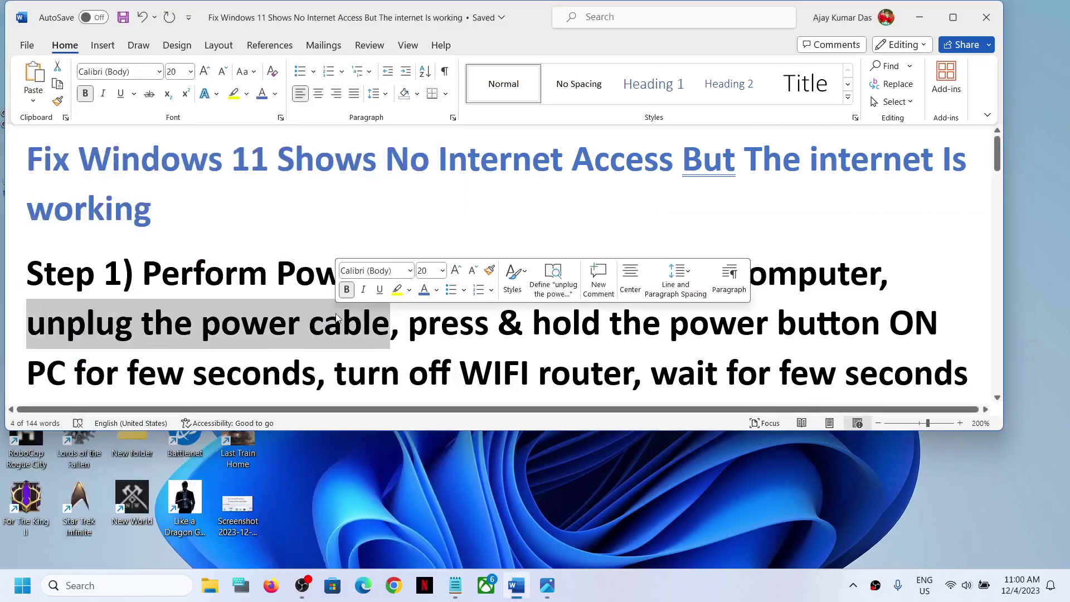
drag(414, 328, 889, 326)
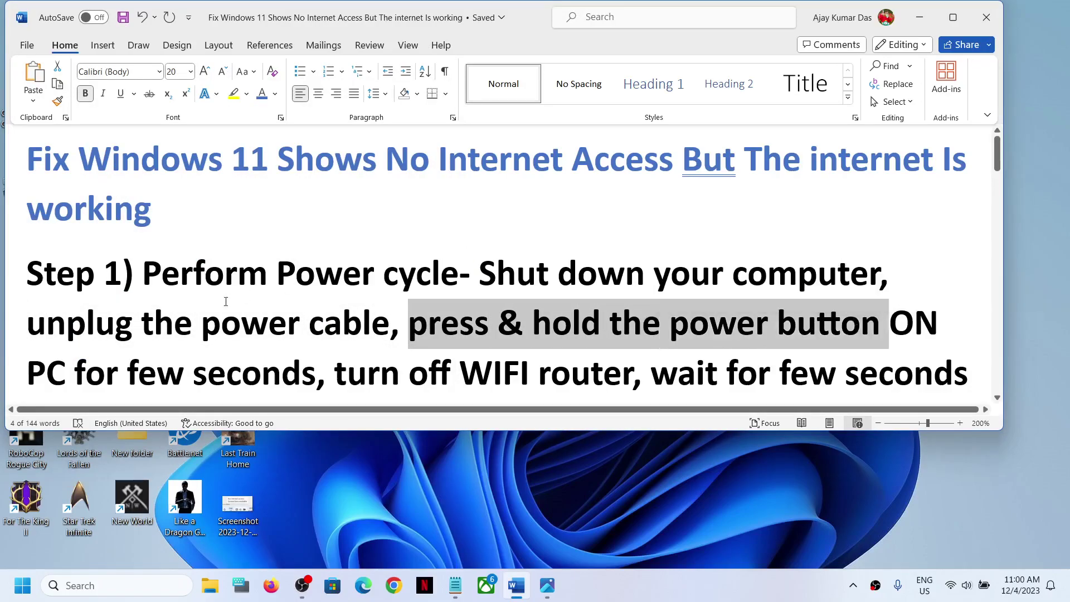
drag(71, 332, 865, 333)
click(408, 328)
drag(75, 387, 316, 385)
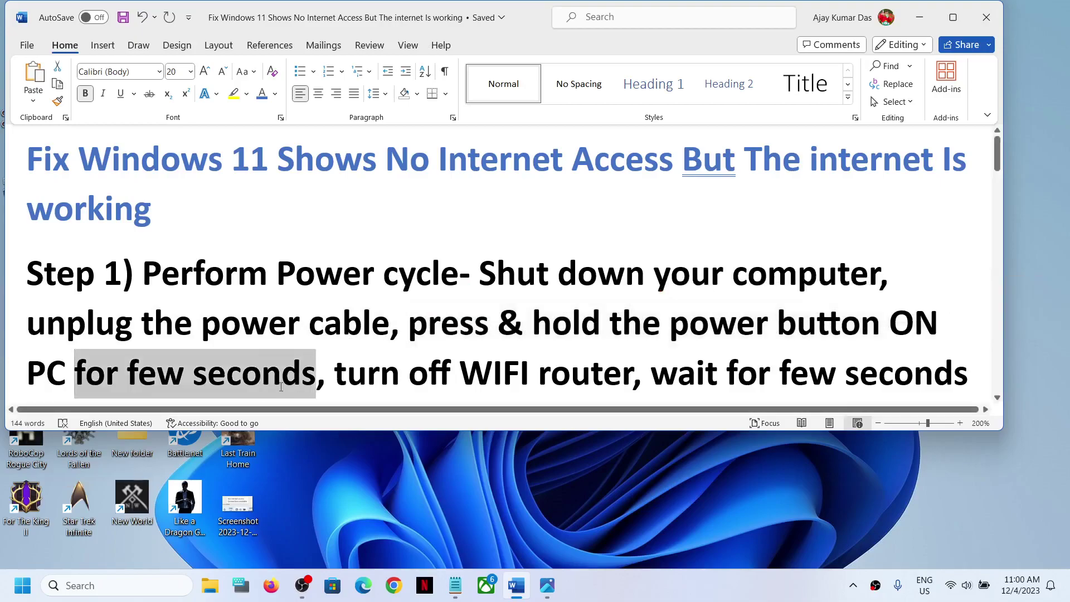
click(323, 329)
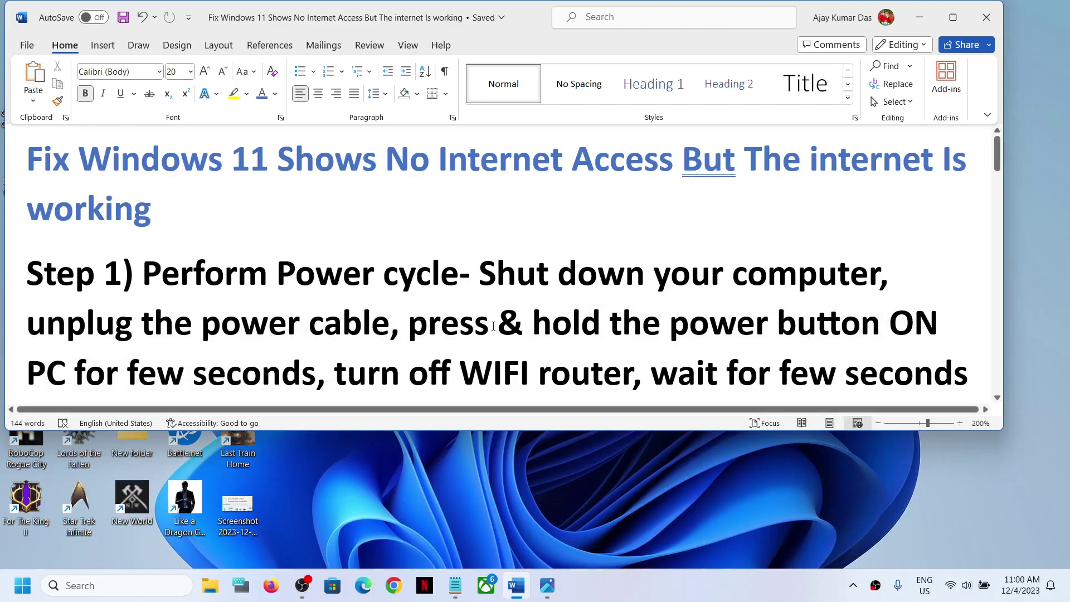
drag(493, 327, 316, 357)
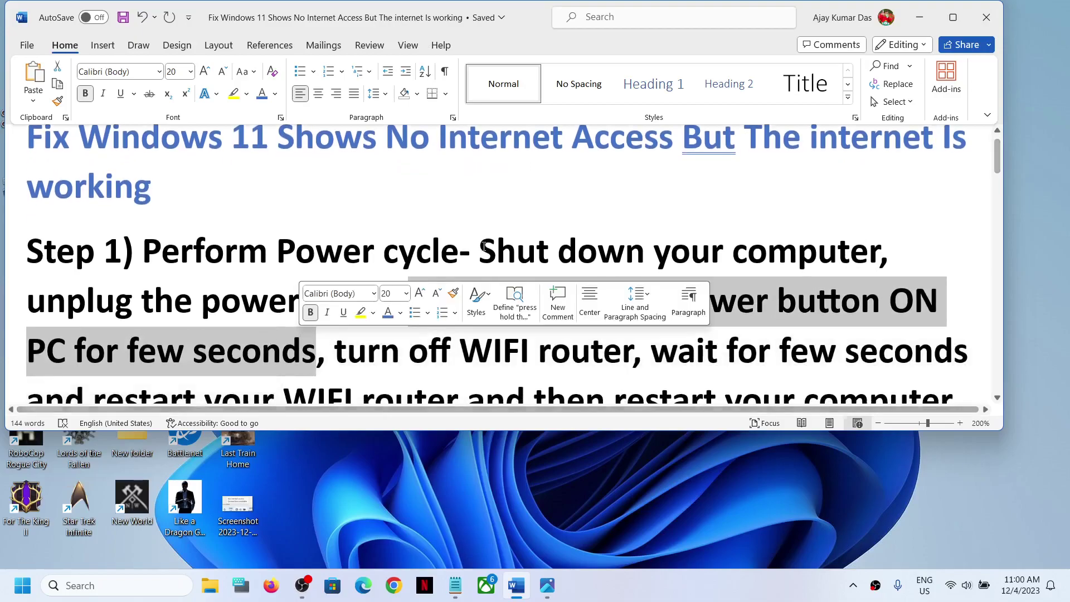
Step: Examine the rest of the Step 1 power cycle instructions, covering the WIFI router and restarting the computer
drag(484, 245, 719, 252)
drag(412, 301, 306, 334)
drag(185, 297, 834, 287)
scroll(346, 301, down, 1)
drag(410, 285, 316, 285)
drag(728, 296, 226, 341)
click(274, 337)
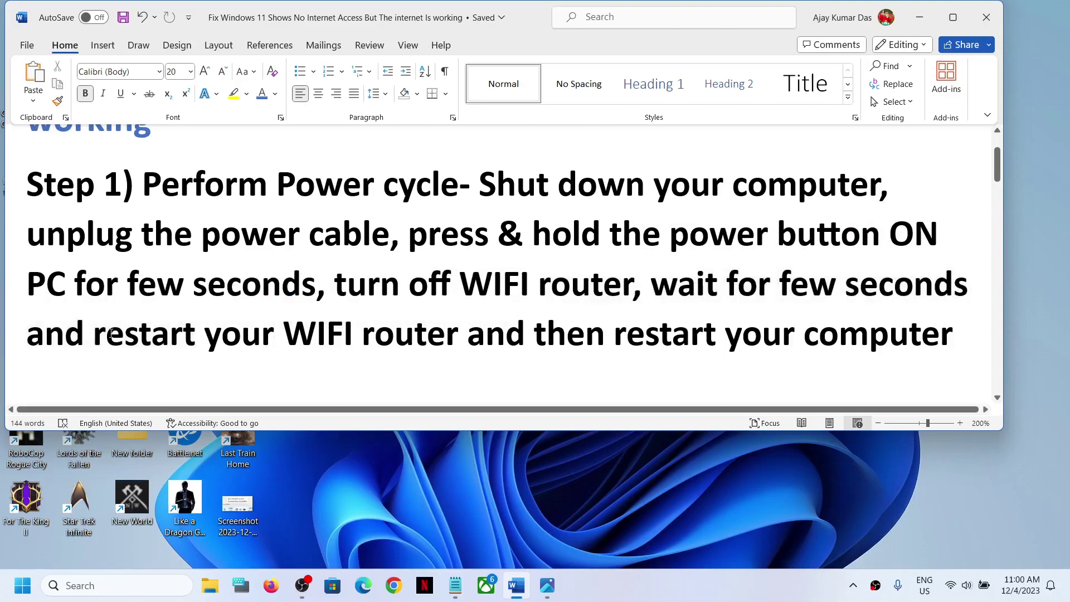
drag(112, 333, 434, 331)
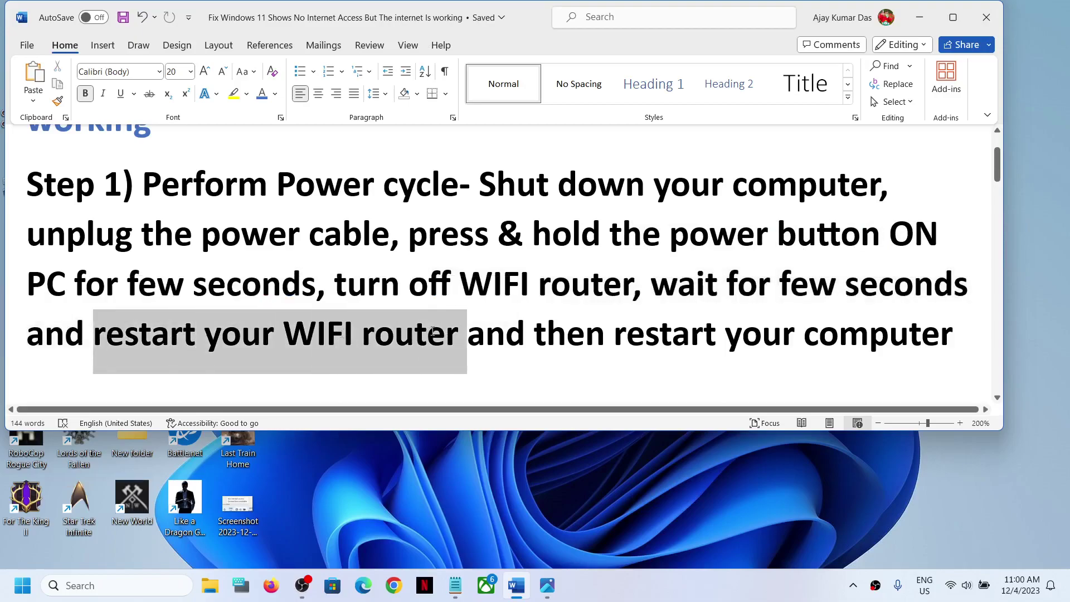
click(701, 357)
drag(49, 235, 346, 244)
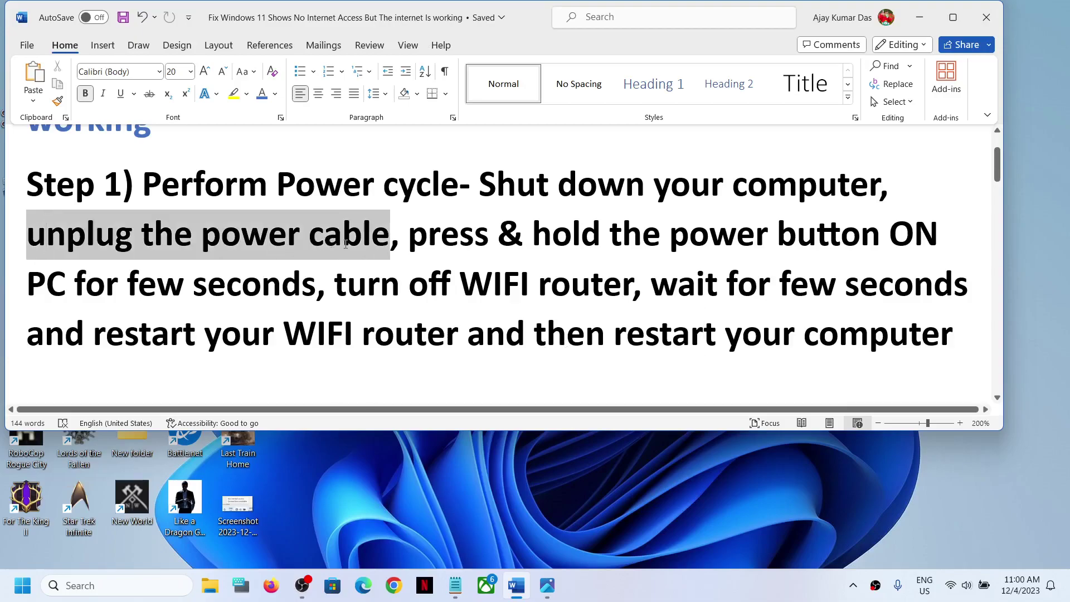
drag(952, 335, 528, 314)
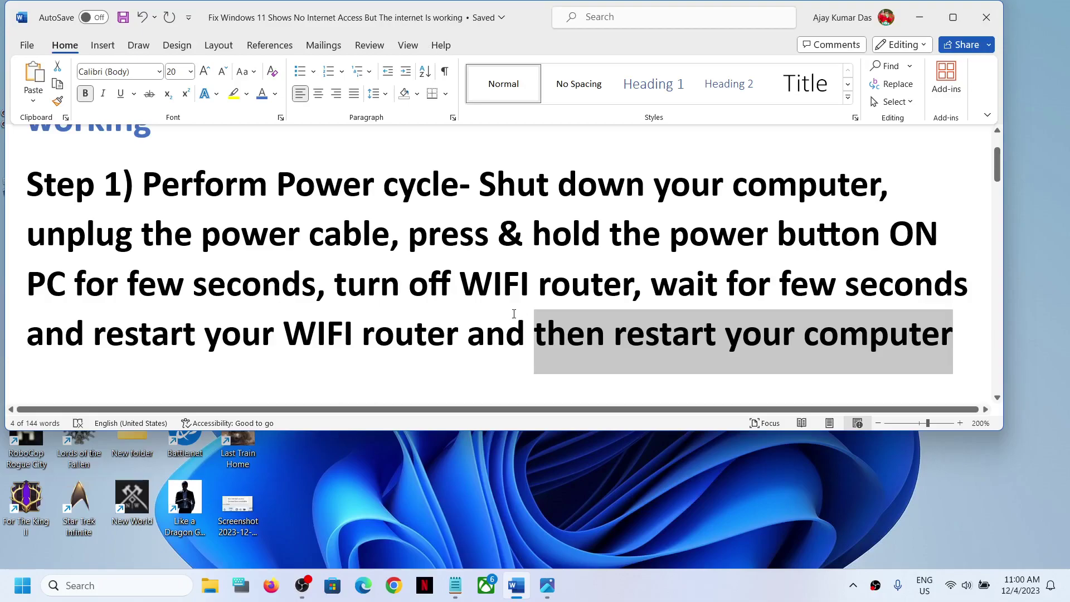
Step: Follow Step 2 of the document by opening Windows Update in Settings and checking for updates
scroll(411, 313, down, 3)
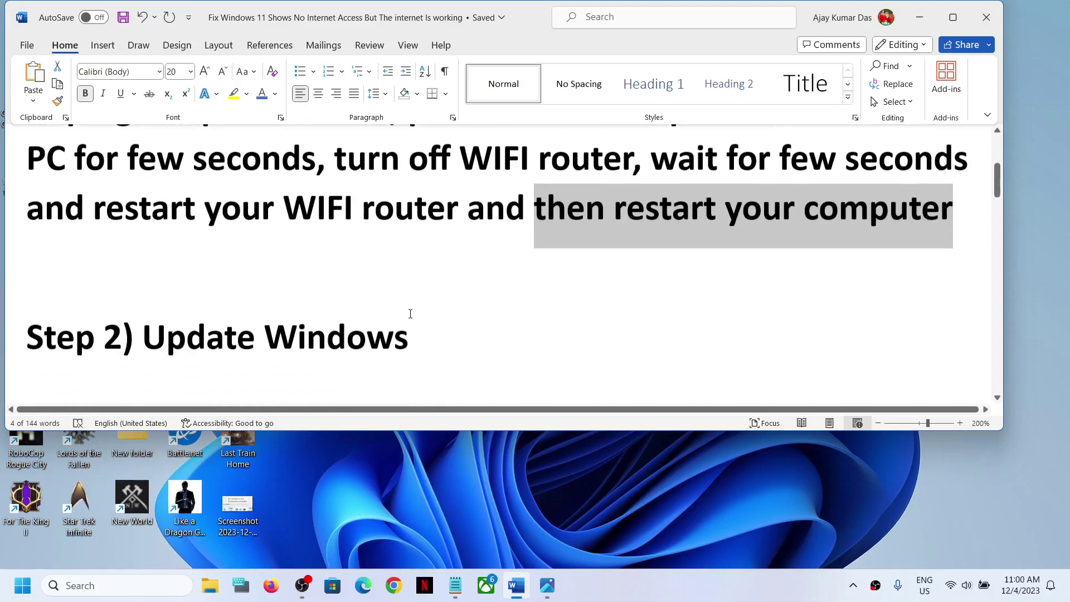
drag(144, 330, 444, 336)
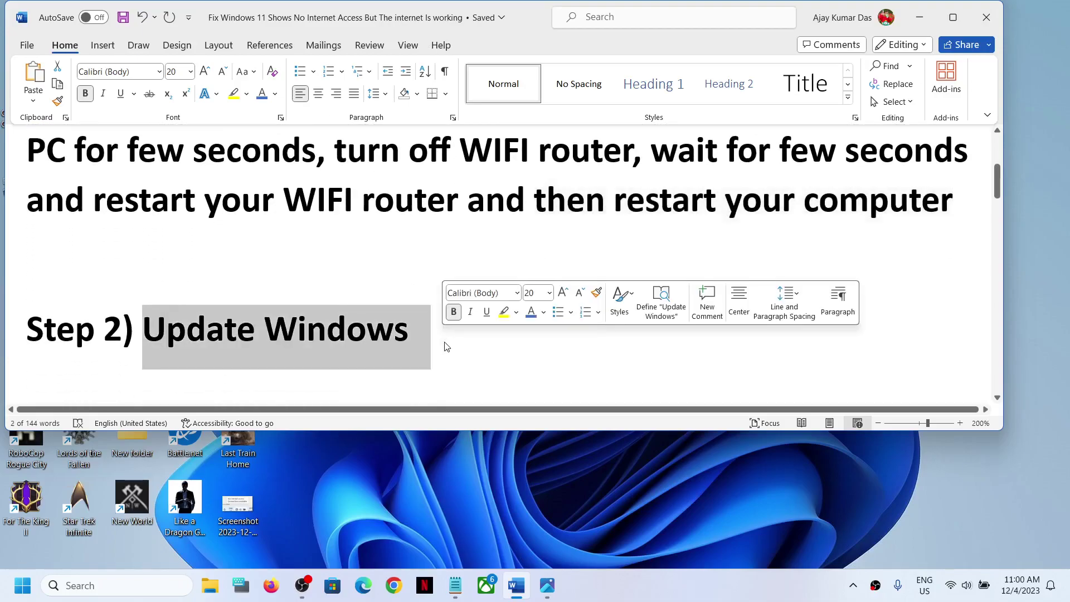
click(278, 320)
key(super+i)
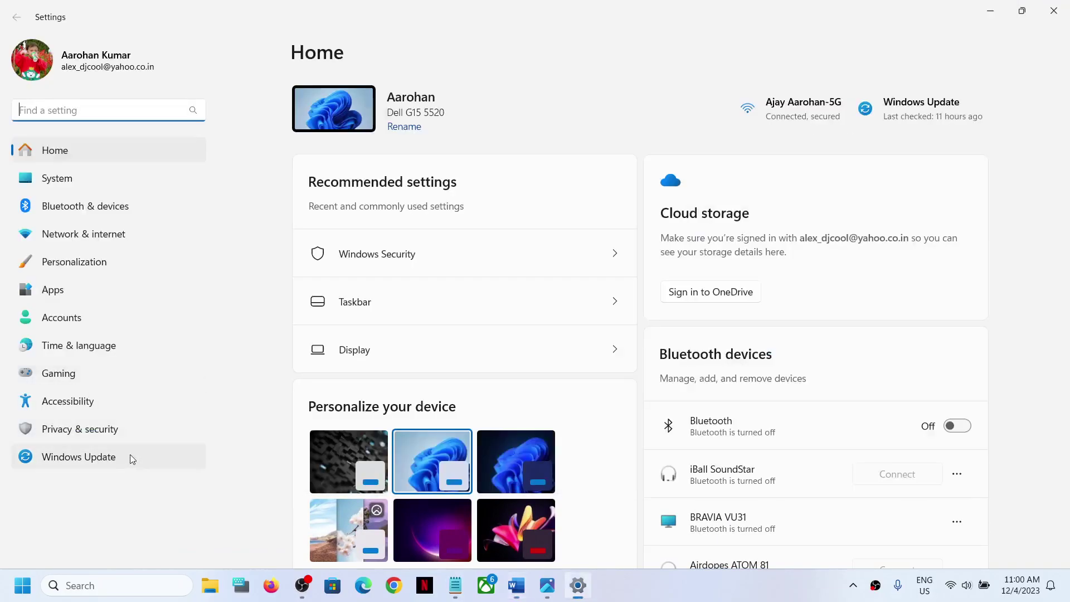
click(110, 457)
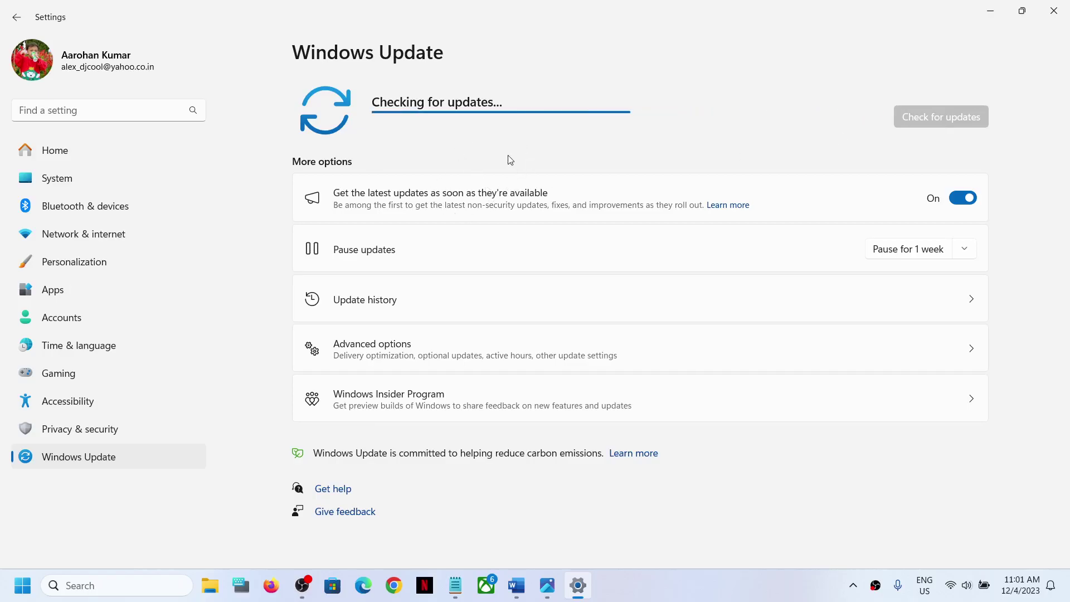
Step: View the power options available for restarting the computer, then dismiss them and return to Windows Update
click(22, 586)
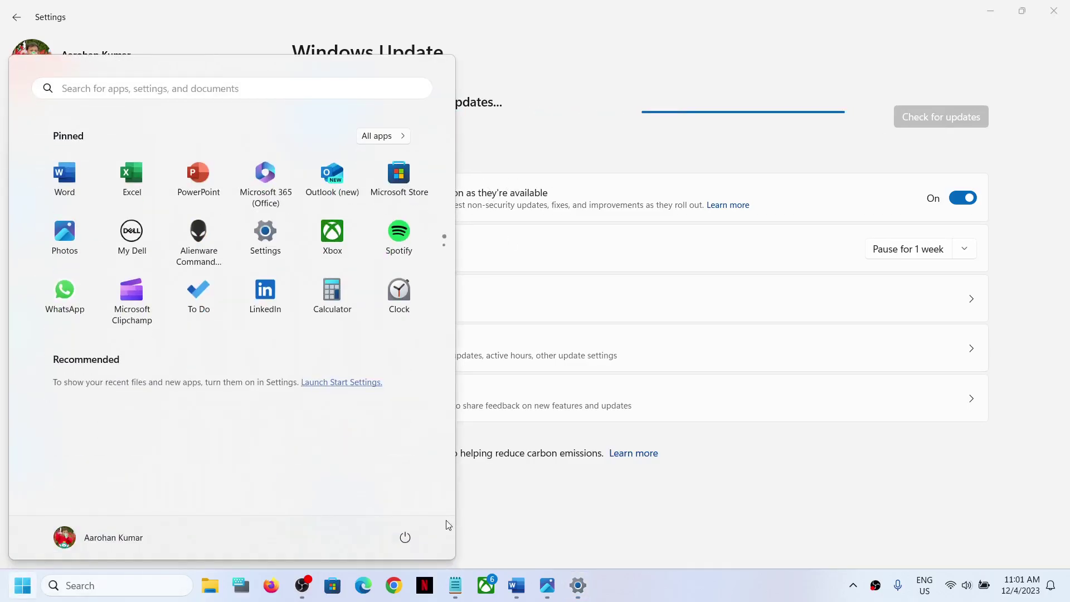
click(405, 537)
click(765, 490)
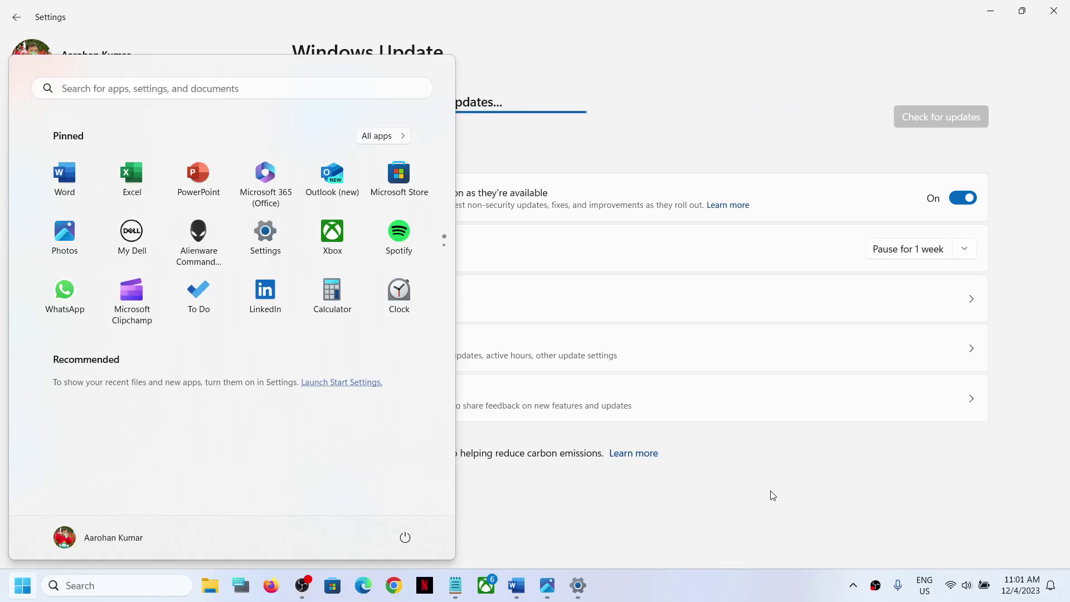
click(773, 494)
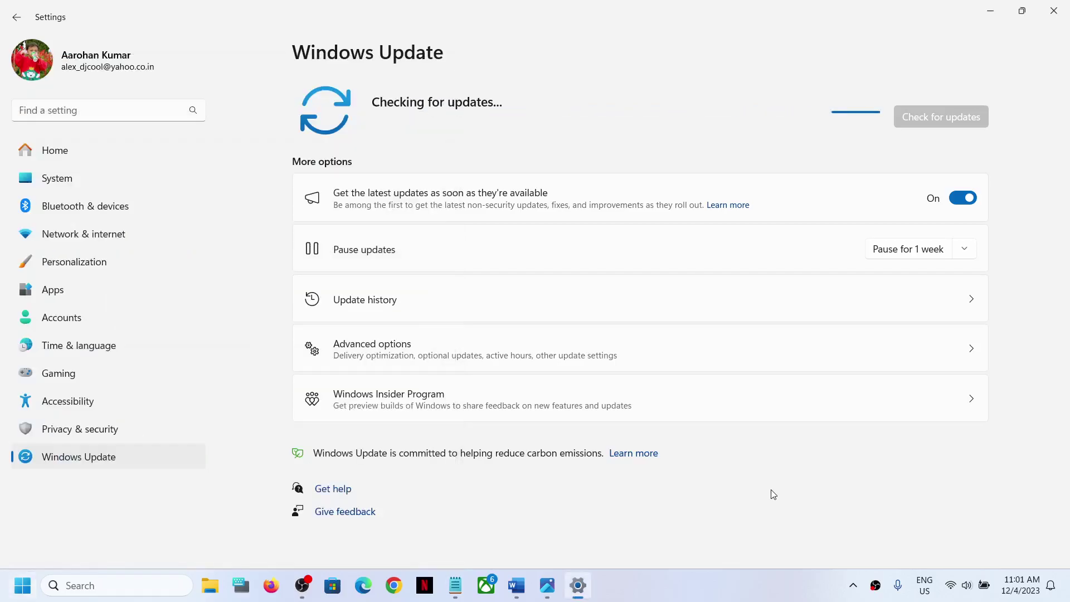
Step: Find Step 3 in the Word document, run Command Prompt as administrator, and move its window clear of the listed commands
click(517, 585)
scroll(286, 333, down, 5)
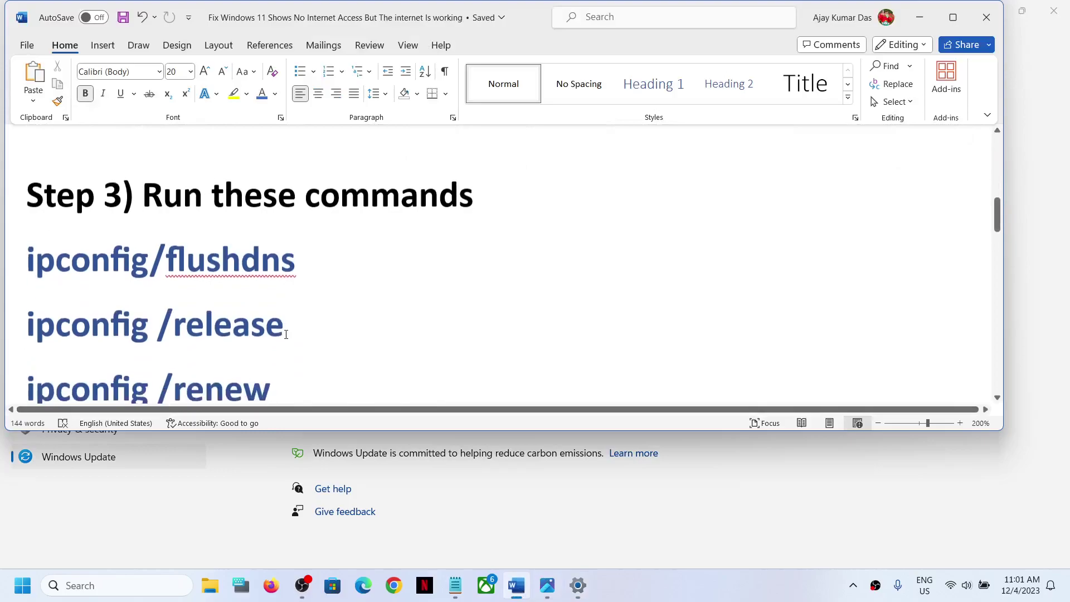
scroll(285, 332, up, 1)
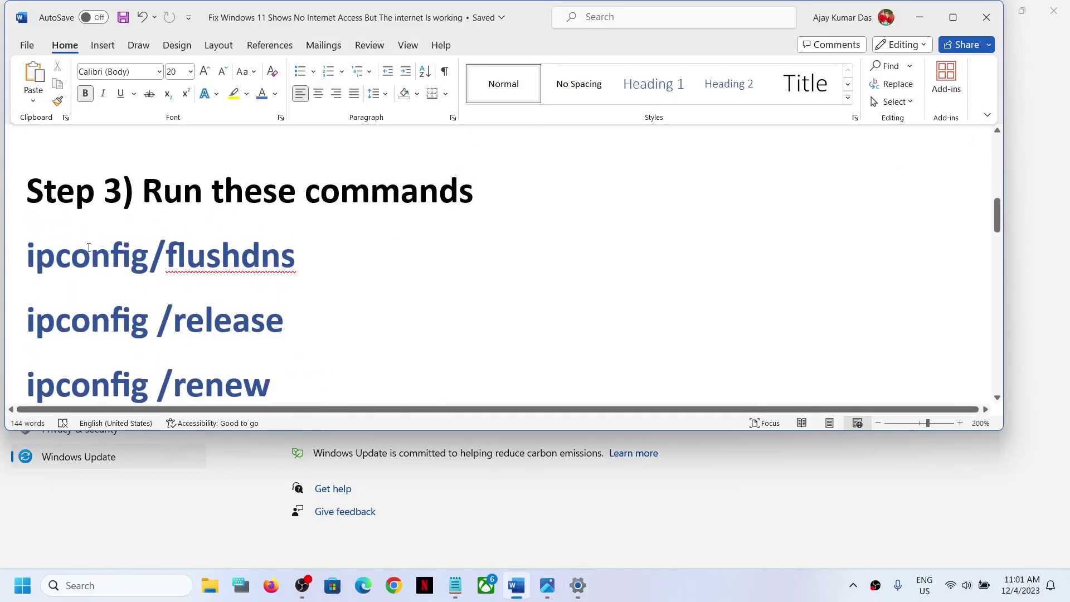
click(83, 586)
text(cmd)
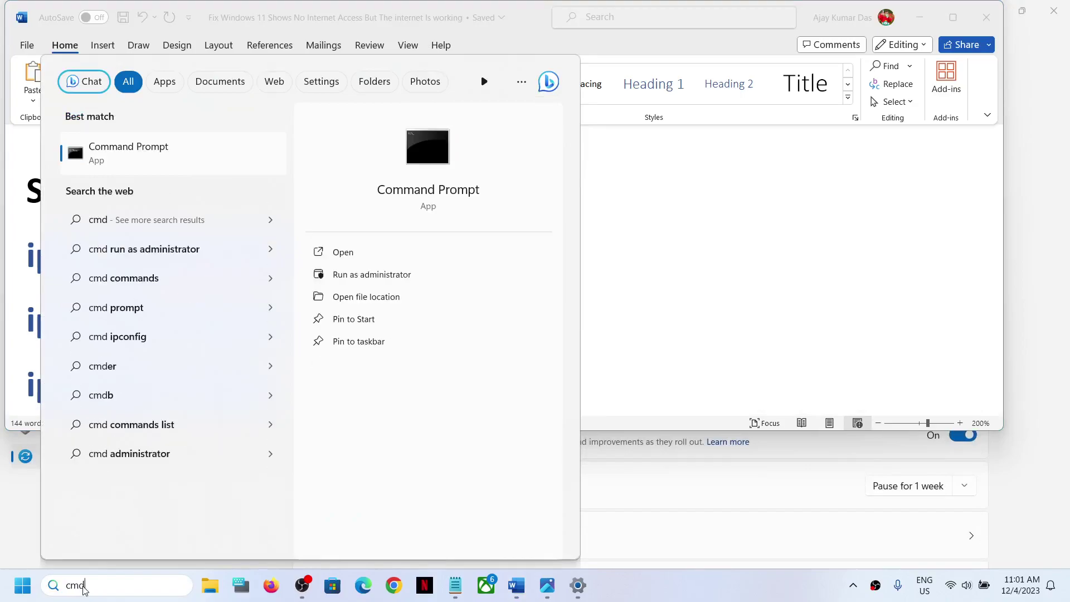
right_click(145, 165)
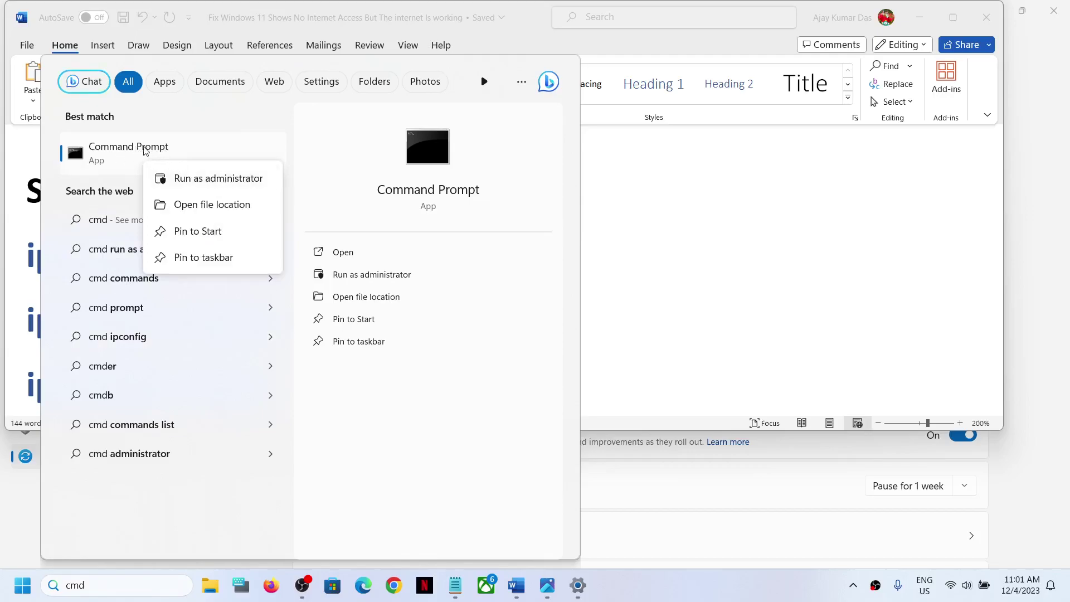
click(188, 178)
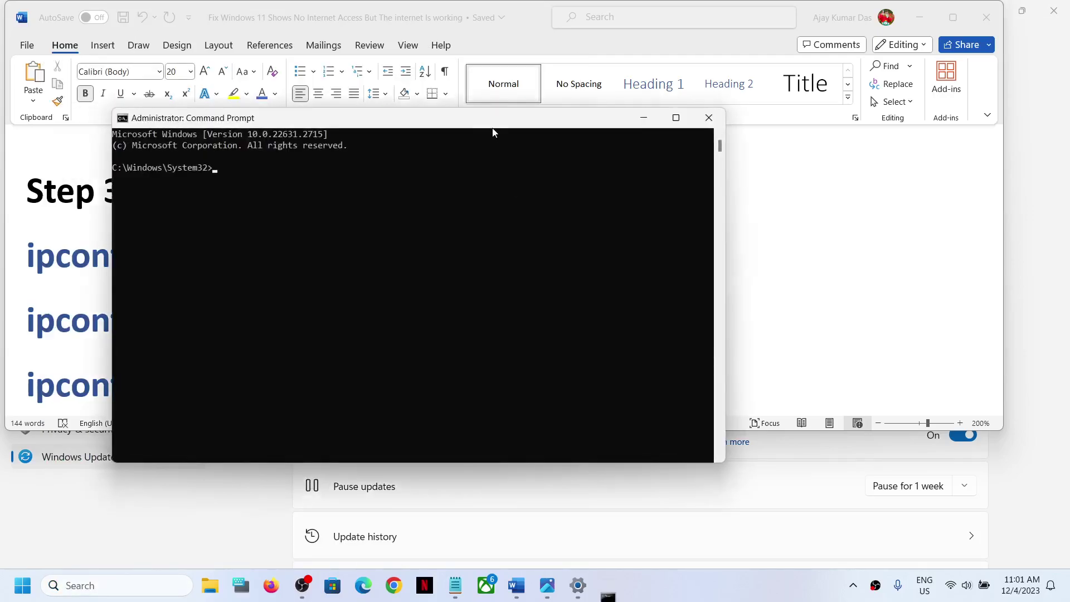
drag(490, 126, 678, 187)
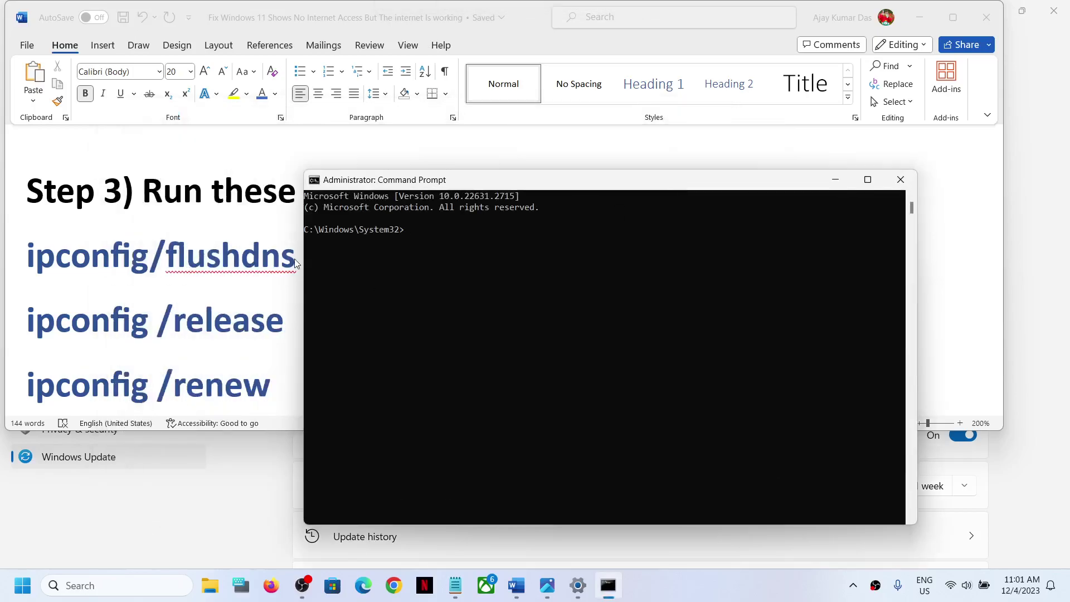
Step: Copy ipconfig/flushdns from the Word document and run it in Command Prompt
click(270, 260)
triple_click(269, 260)
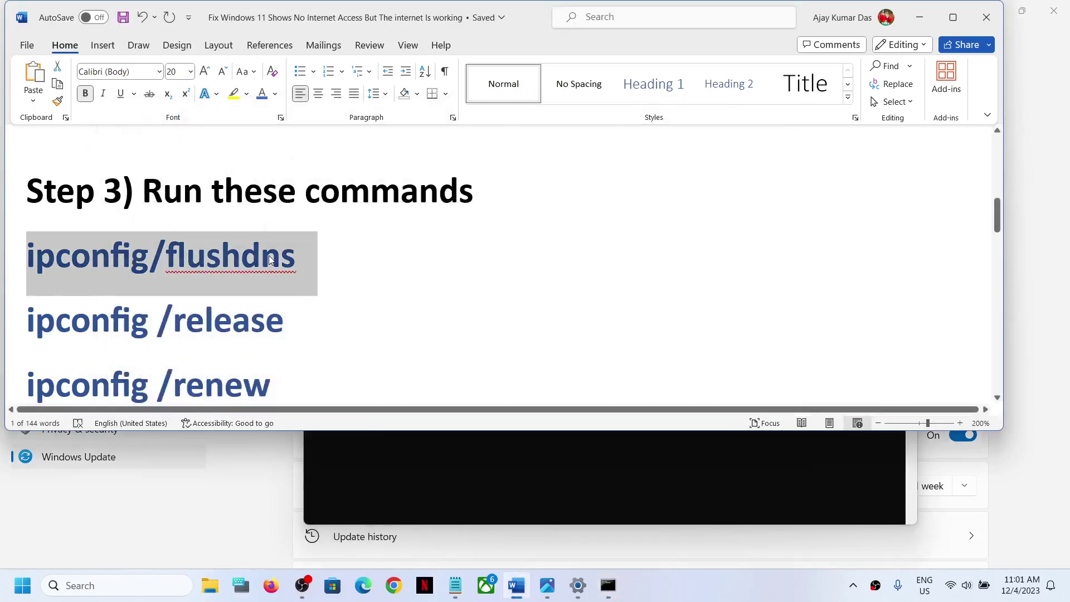
key(ctrl+c)
key(alt+Tab)
key(ctrl+v)
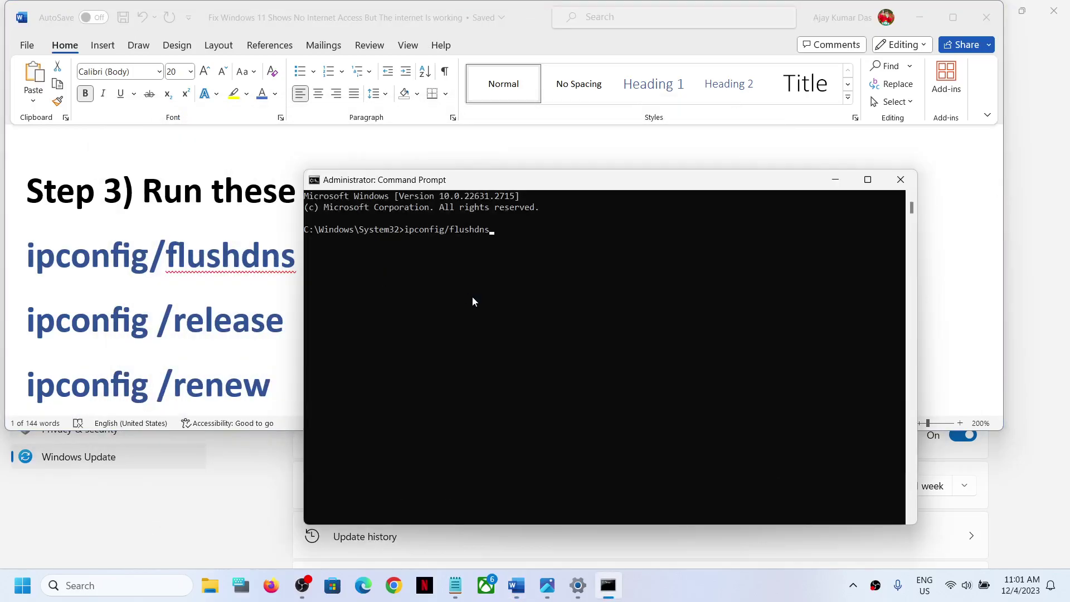
key(Return)
Step: Copy ipconfig /release from the Word document and run it in Command Prompt
click(190, 313)
triple_click(191, 312)
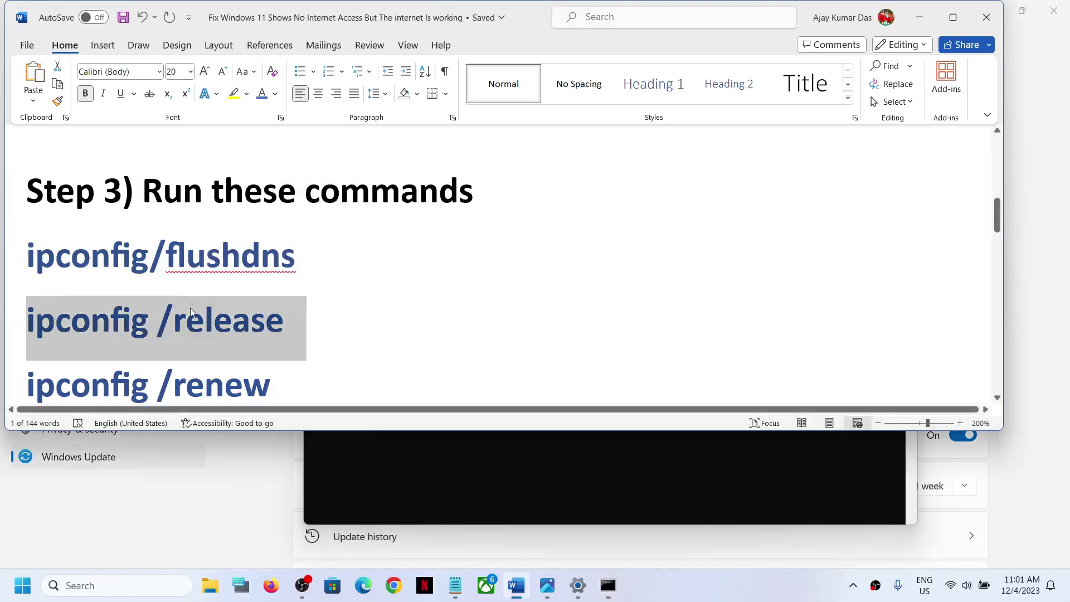
key(ctrl+c)
key(alt+Tab)
key(ctrl+v)
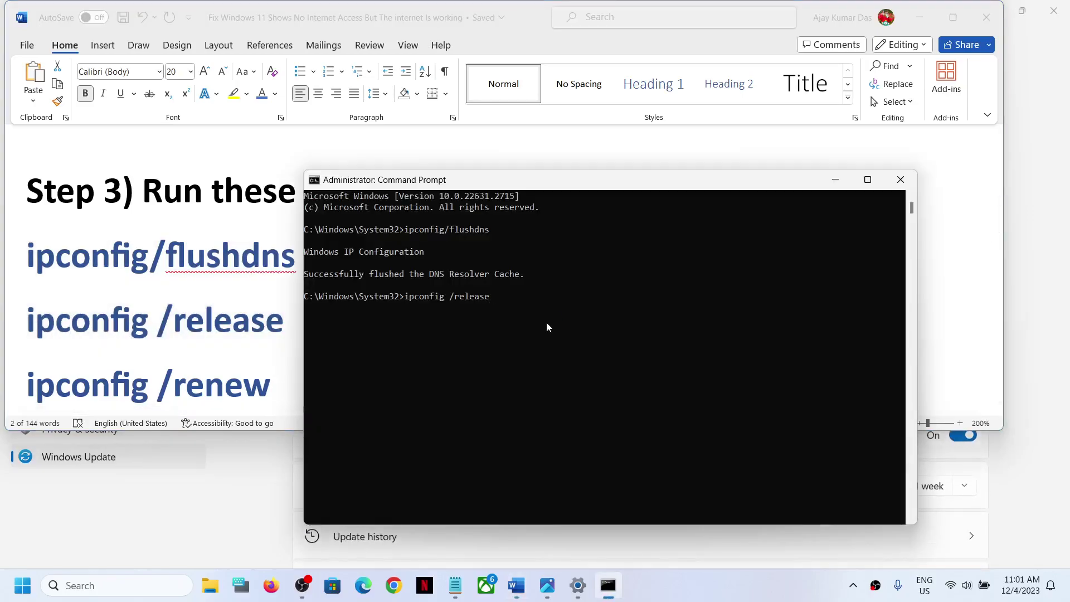
key(Return)
Step: Copy ipconfig /renew from the Word document and run it in Command Prompt
key(alt+Tab)
scroll(224, 318, down, 2)
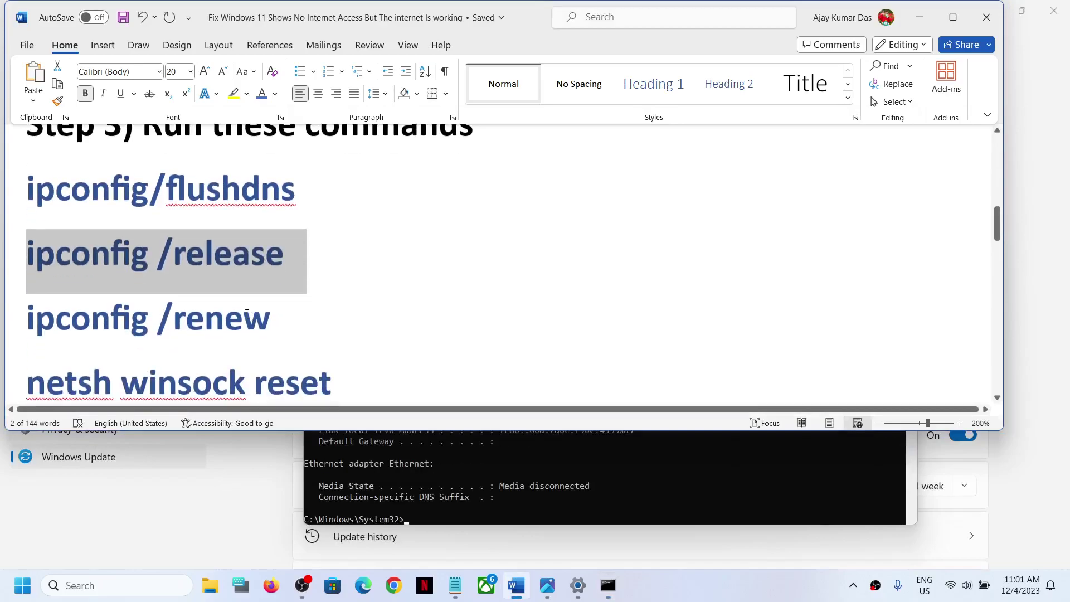
click(224, 318)
double_click(224, 318)
triple_click(156, 326)
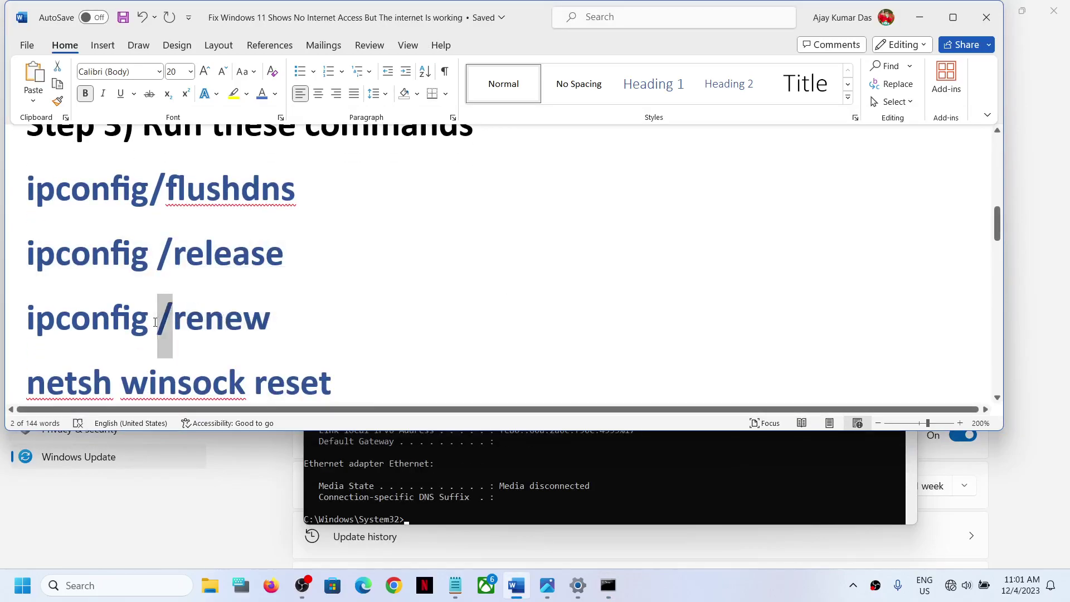
key(ctrl+c)
key(alt+Tab)
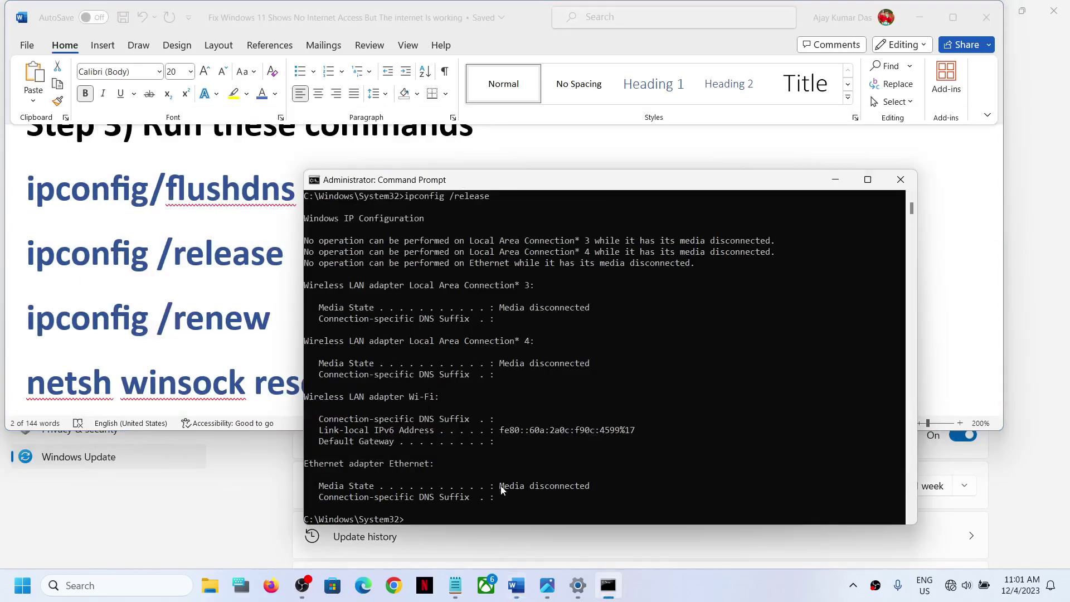
key(ctrl+v)
key(Return)
Step: Copy netsh winsock reset from the Word document and run it in Command Prompt
key(alt+Tab)
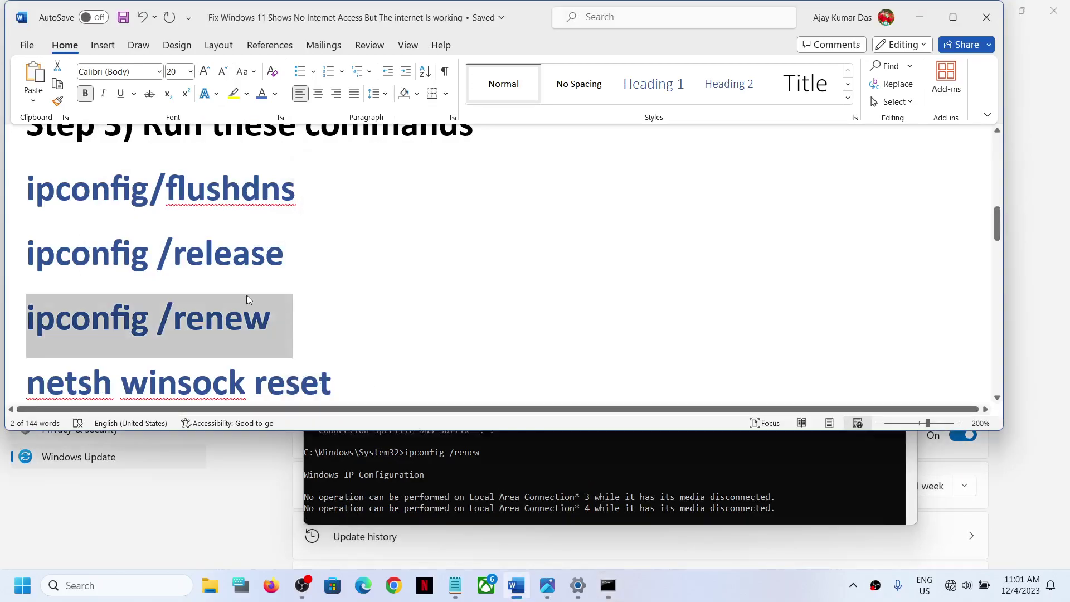
scroll(246, 299, down, 2)
triple_click(244, 252)
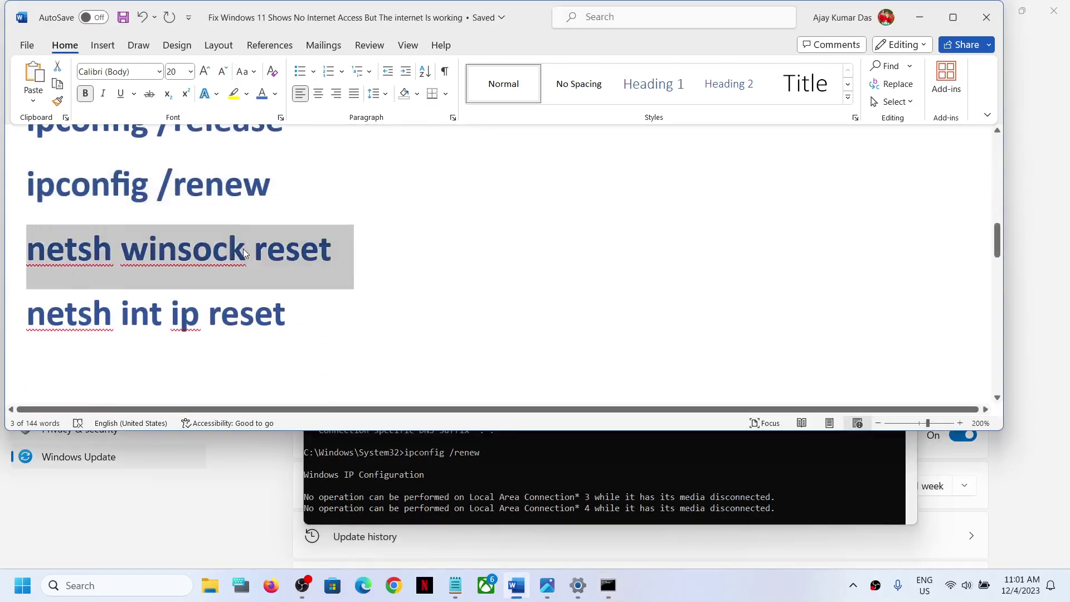
key(ctrl+c)
key(alt+Tab)
key(ctrl+v)
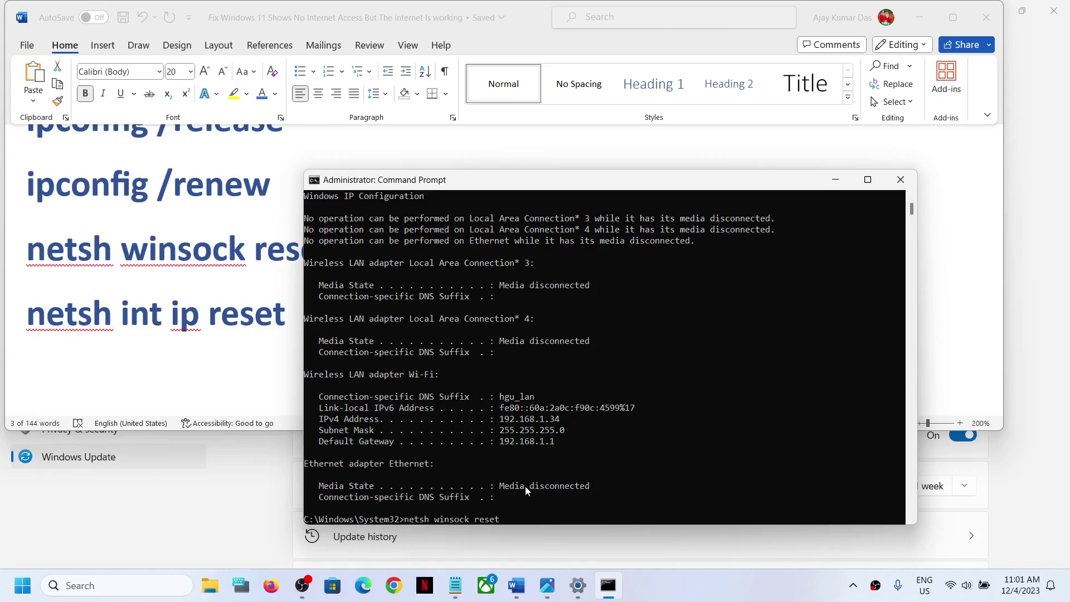
key(Return)
Step: Copy netsh int ip reset from the Word document, run it in Command Prompt, and close the Command Prompt window
key(alt+Tab)
click(199, 315)
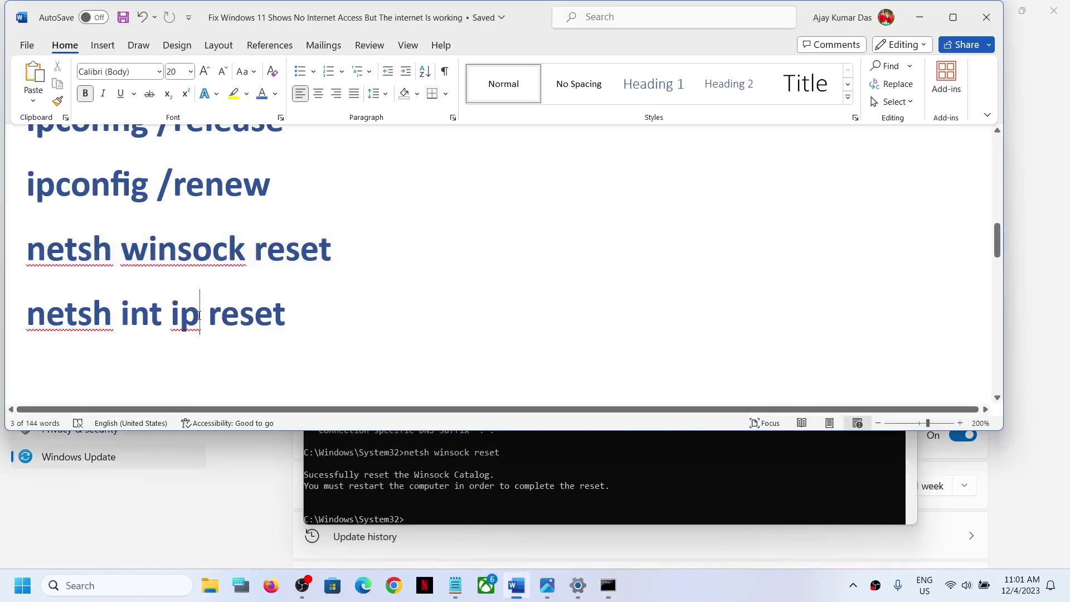
triple_click(199, 315)
key(ctrl+c)
key(alt+Tab)
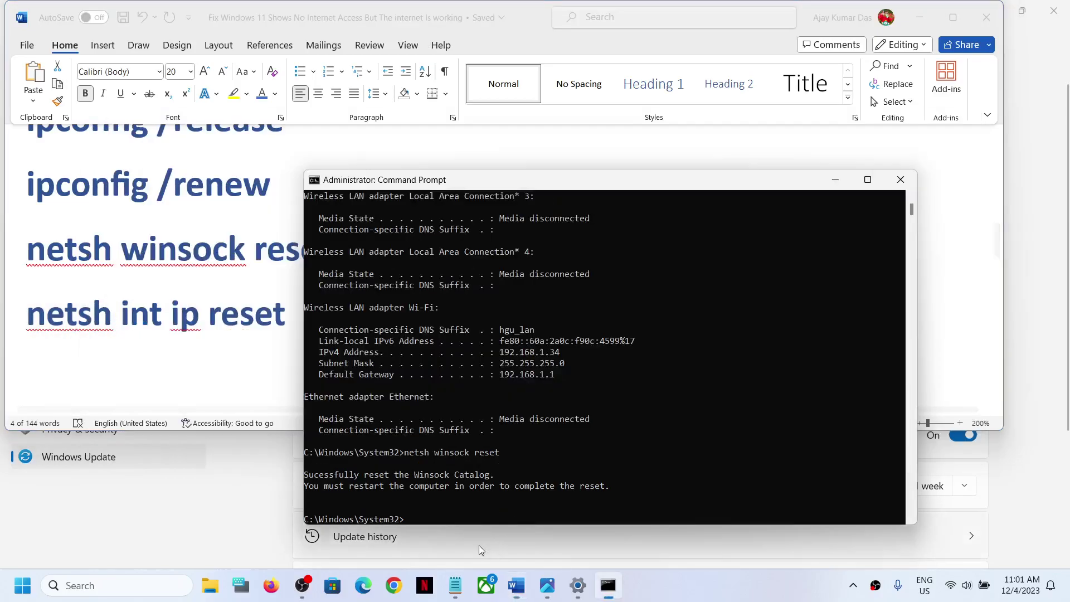
key(ctrl+v)
key(Return)
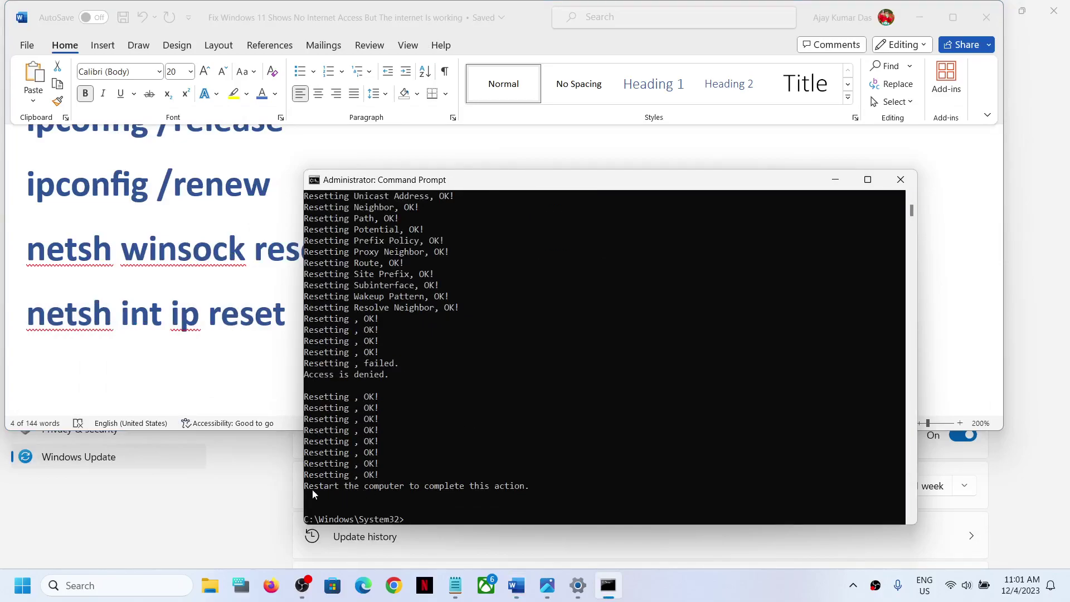
drag(312, 490, 585, 489)
click(895, 180)
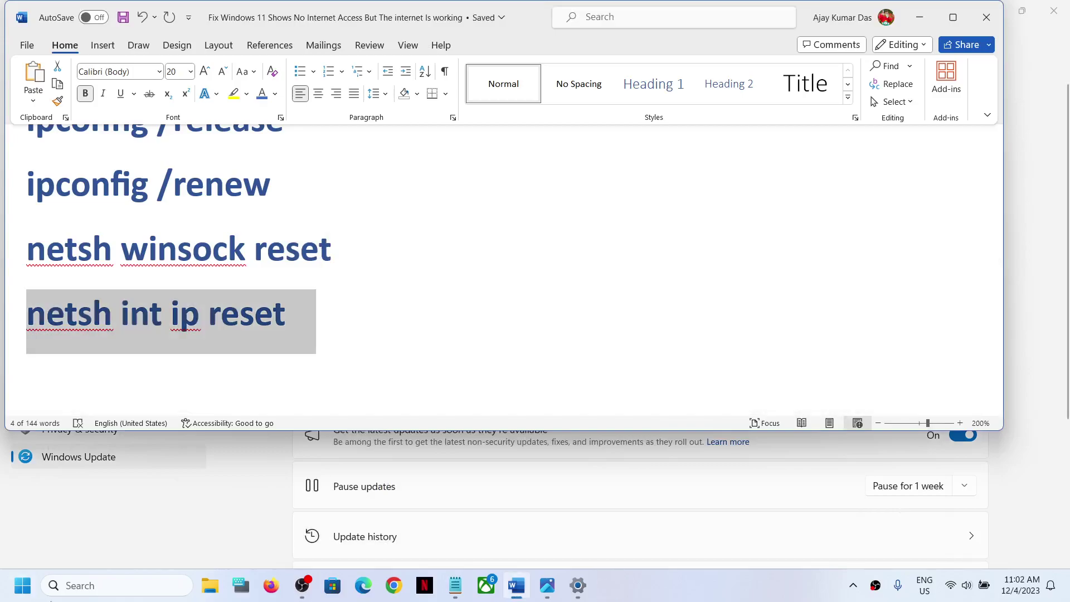
Step: Bring up the Restart option among the power choices and dismiss it without restarting
click(23, 586)
click(399, 544)
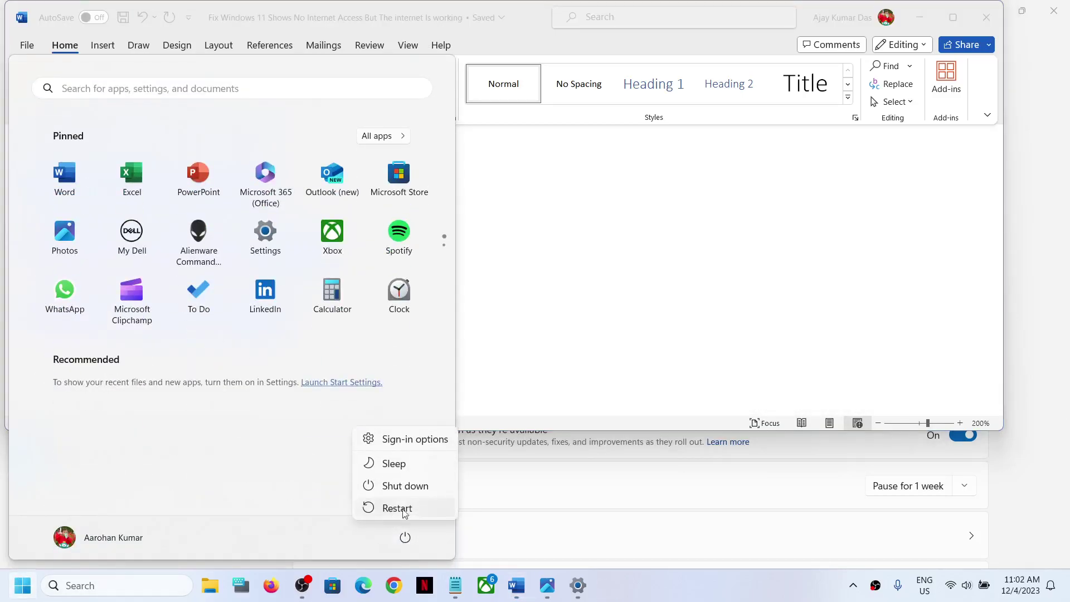
click(697, 234)
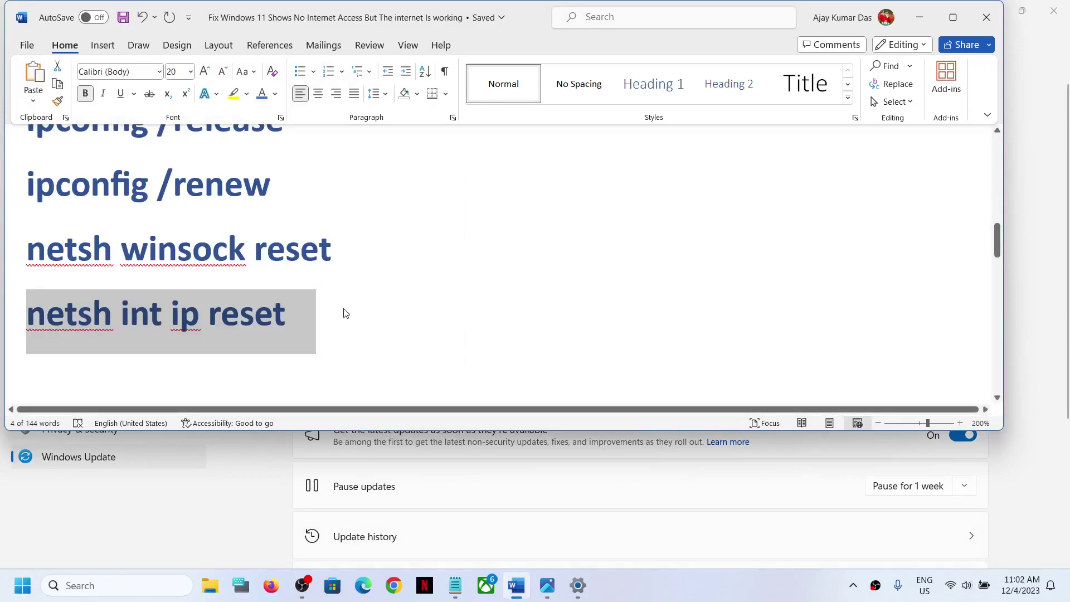
Step: Highlight the Step 5 heading in the Word document, then open Device Manager and expand Network adapters
scroll(343, 313, down, 3)
drag(144, 308, 644, 312)
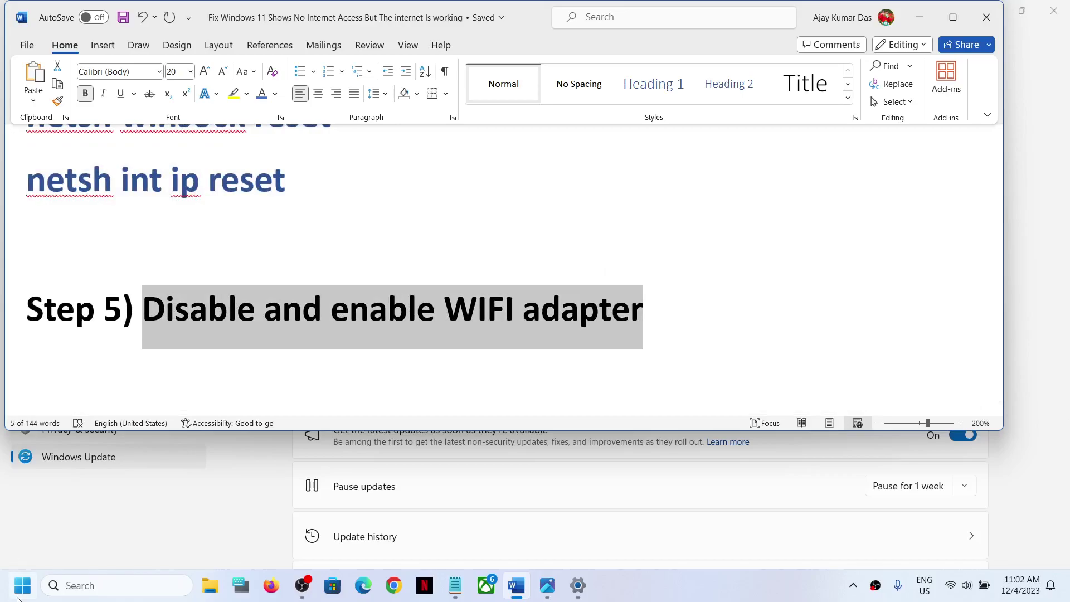
right_click(22, 585)
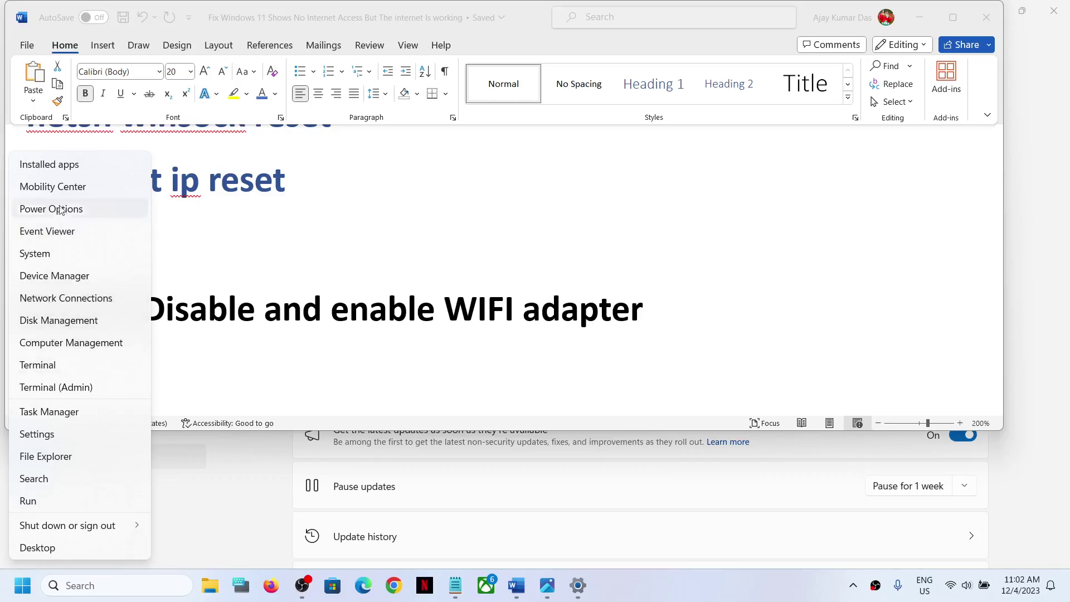
click(56, 277)
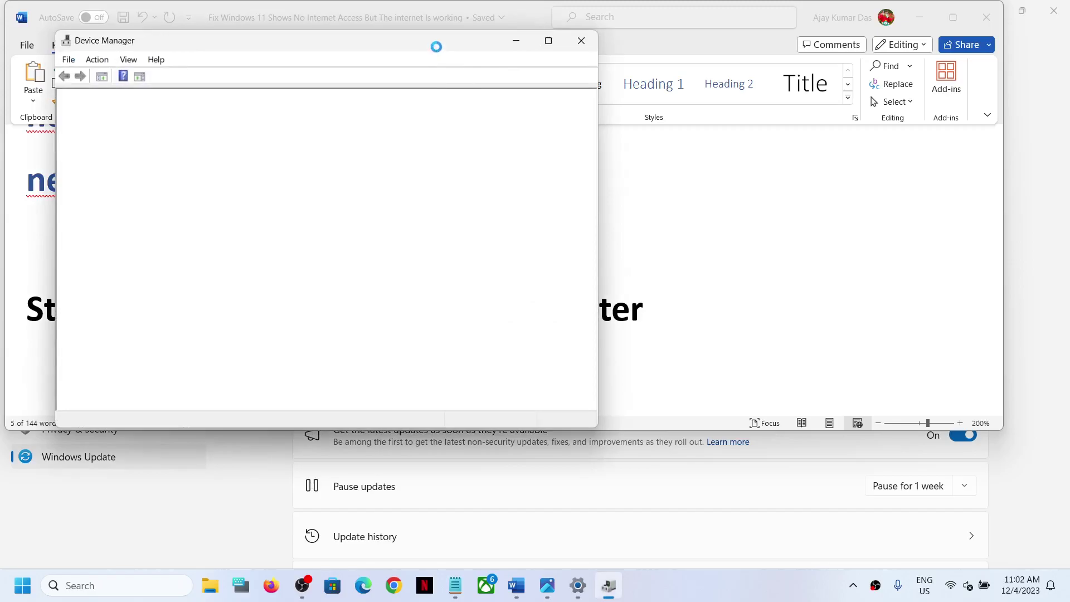
drag(437, 42, 731, 115)
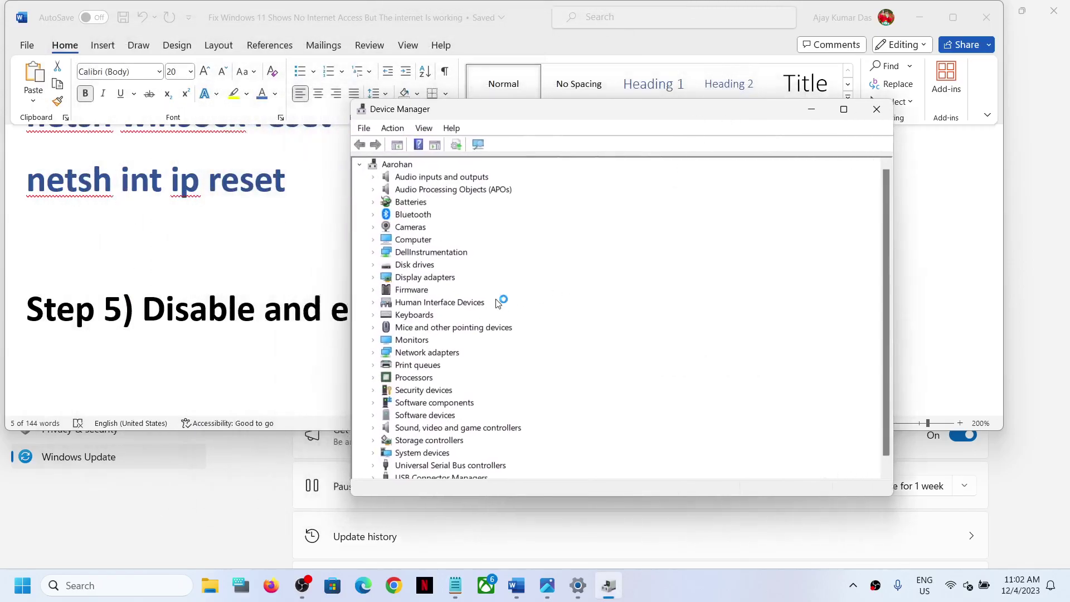
click(373, 353)
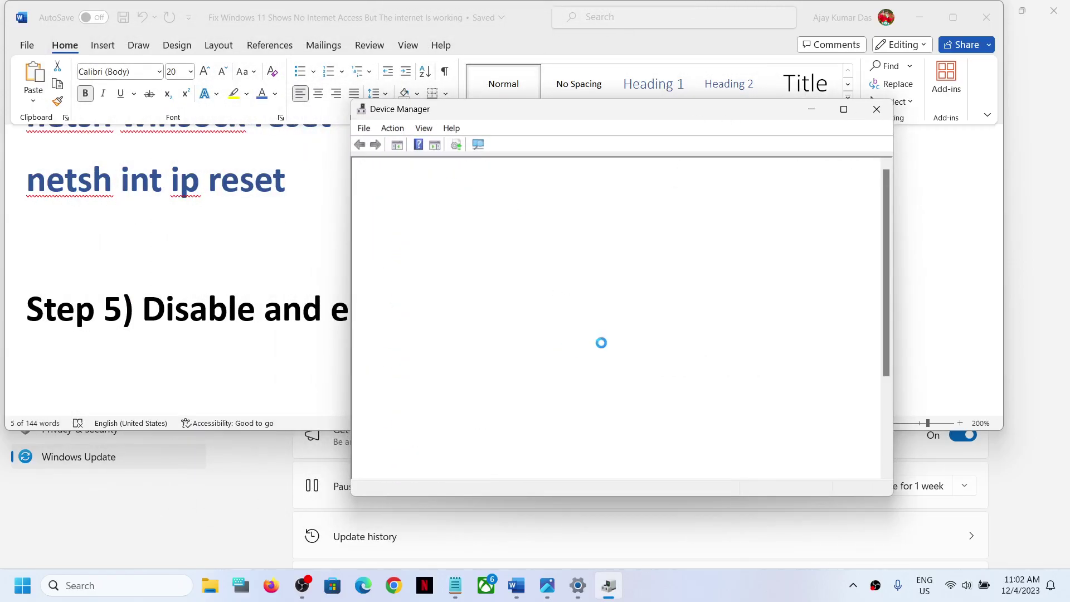
scroll(607, 355, down, 1)
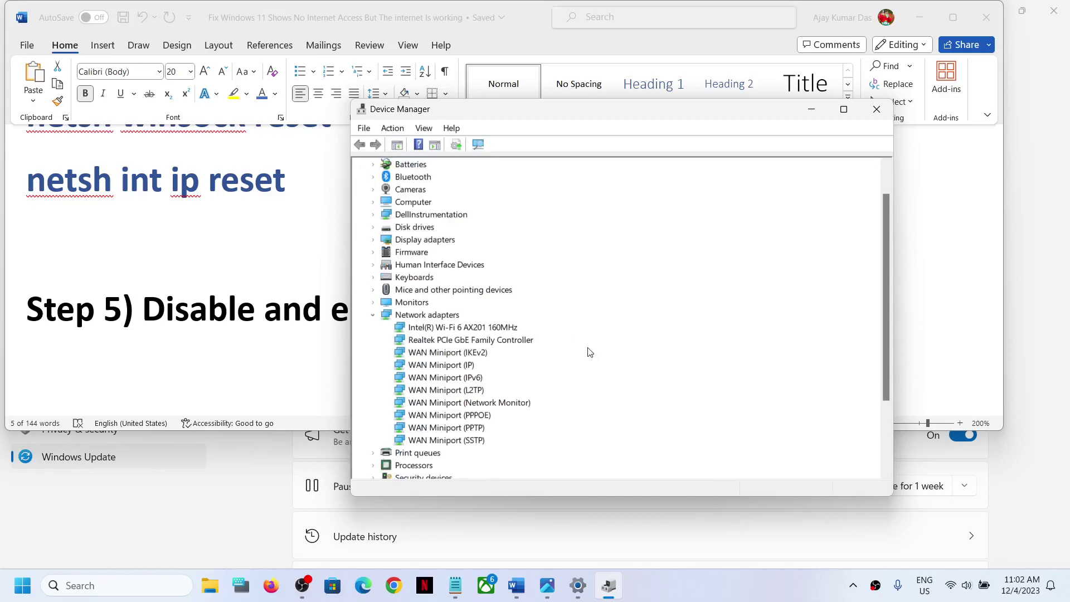
Step: Disable and re-enable the Realtek PCIe GbE Family Controller network adapter
click(427, 341)
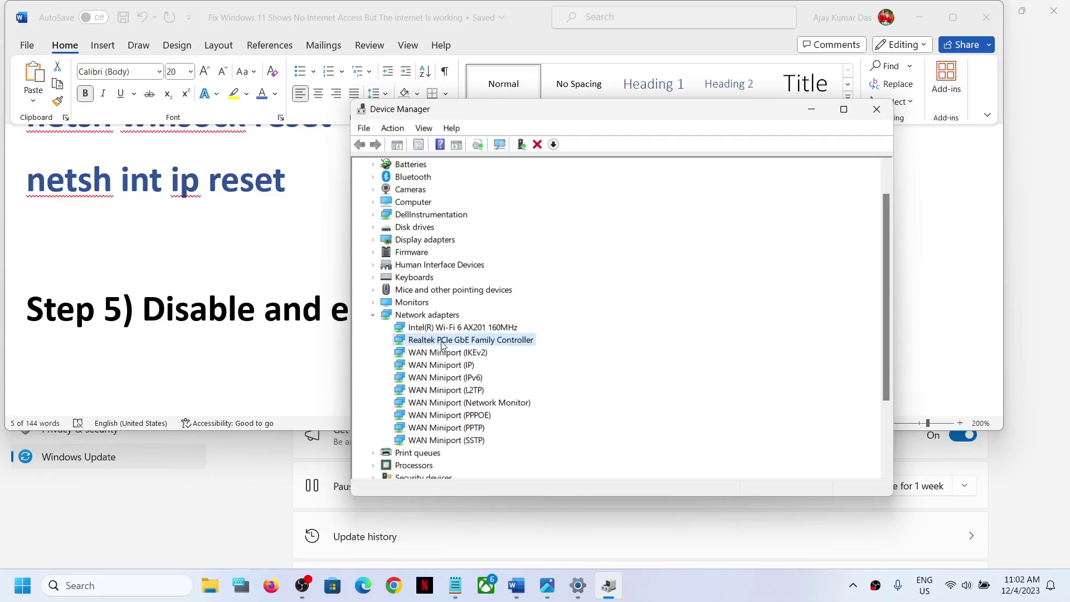
right_click(443, 346)
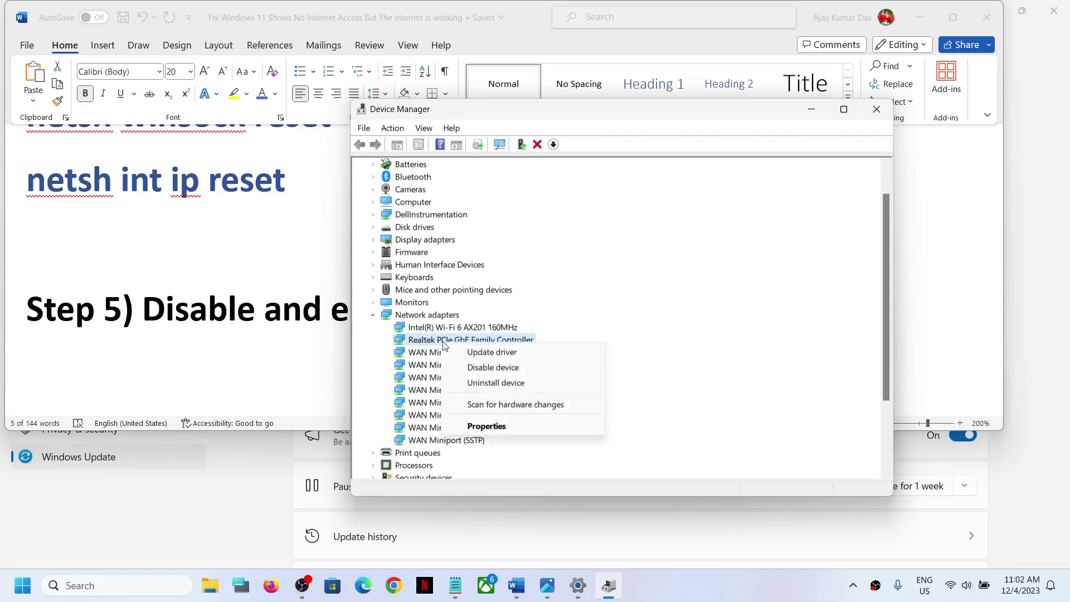
click(499, 373)
click(574, 315)
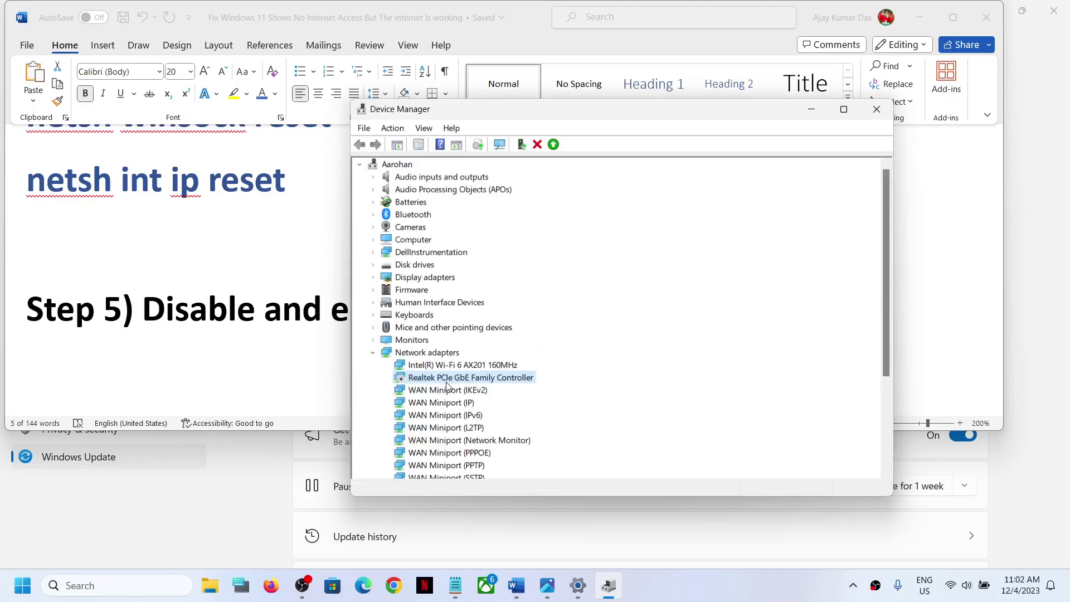
right_click(446, 382)
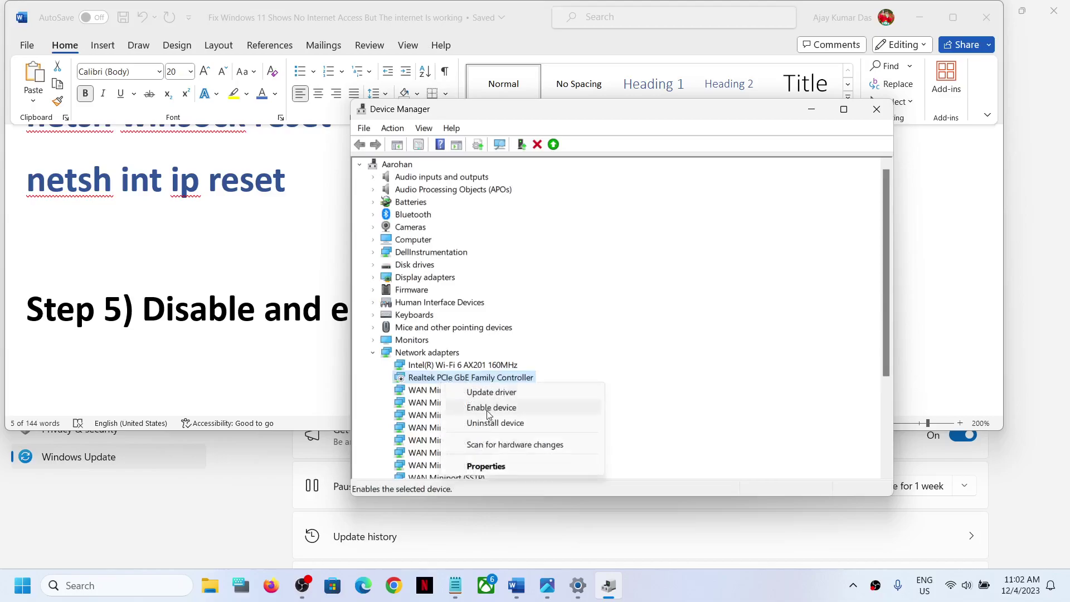
click(487, 410)
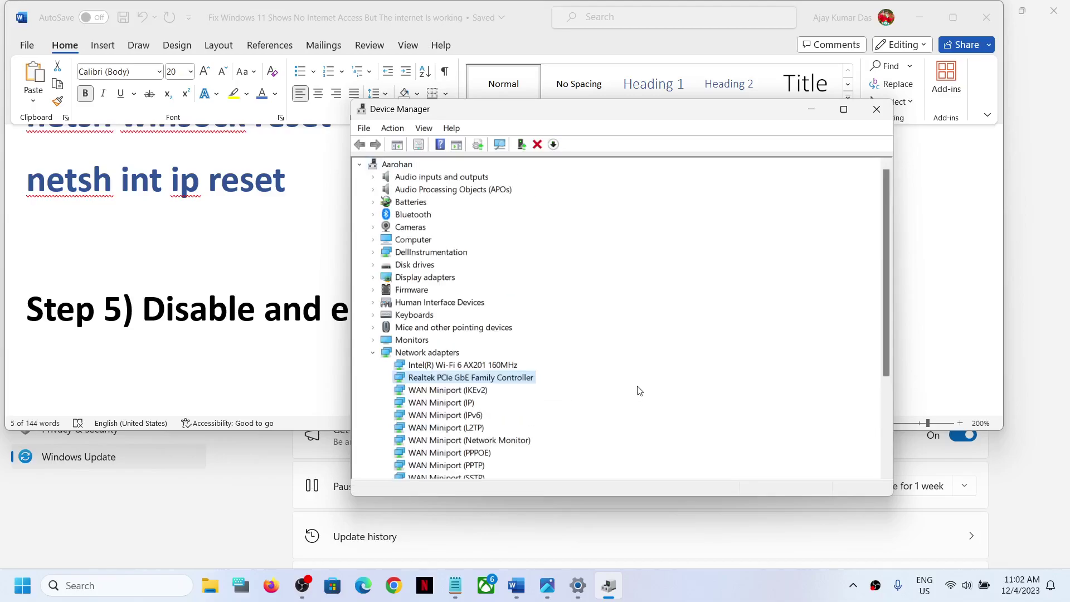
Step: Disable and re-enable the Intel(R) Wi-Fi 6 AX201 160MHz adapter, and close Device Manager
click(450, 366)
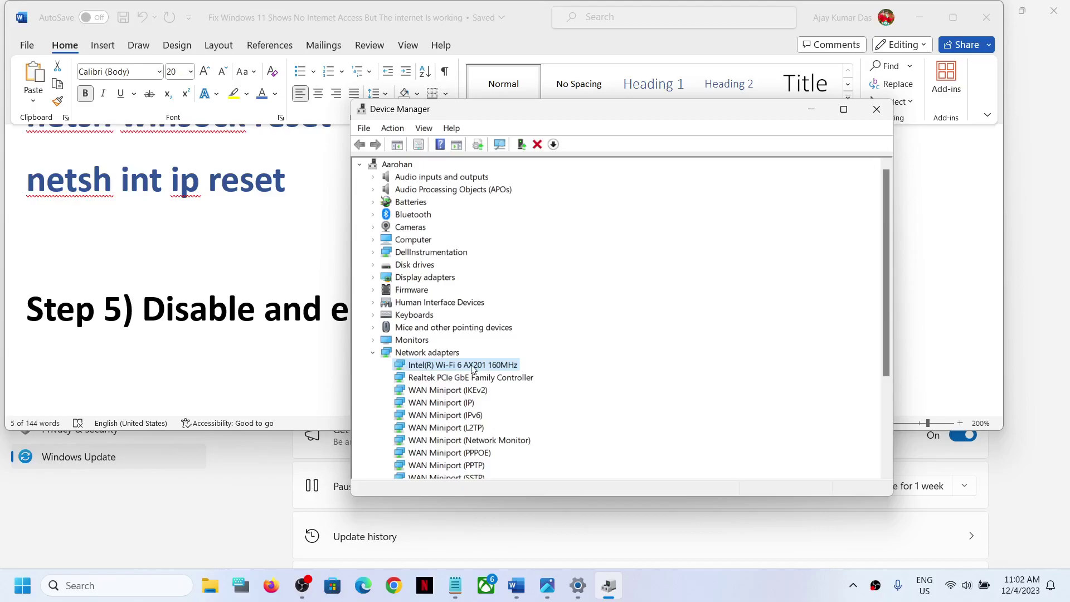
right_click(473, 370)
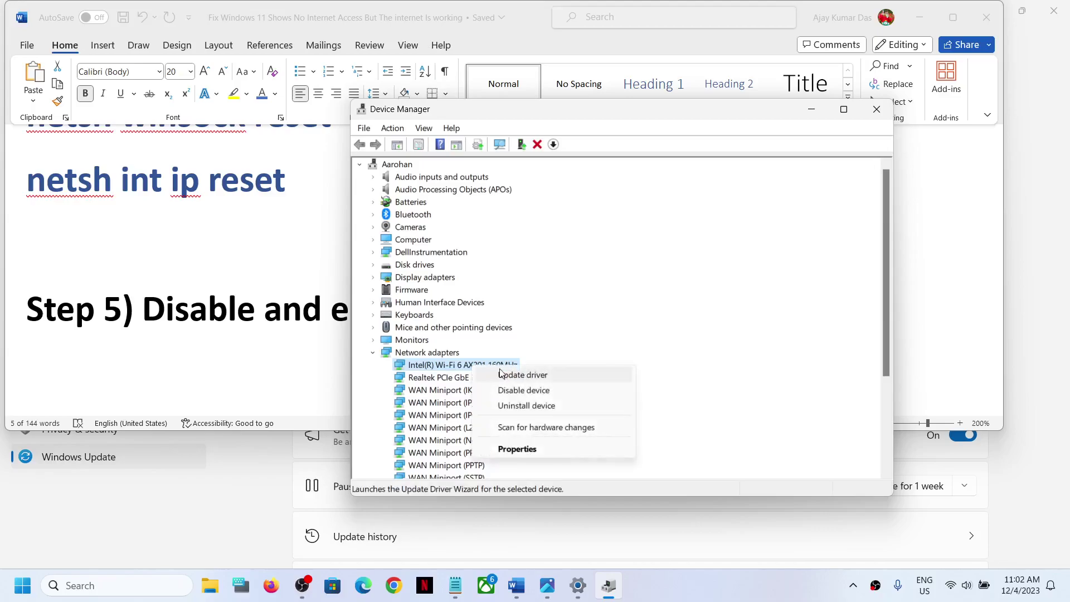
click(527, 390)
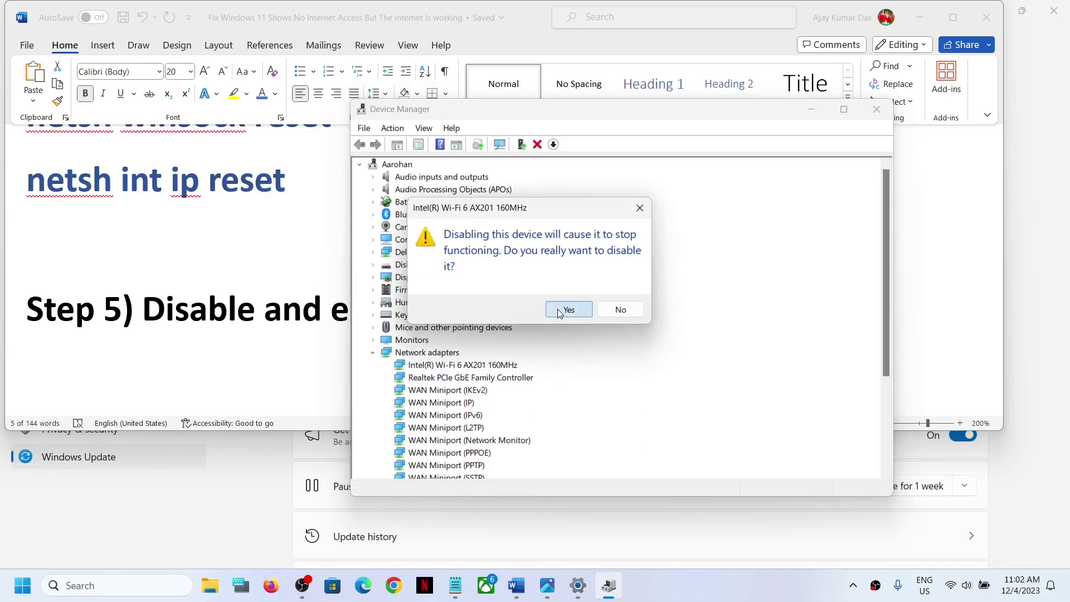
click(559, 310)
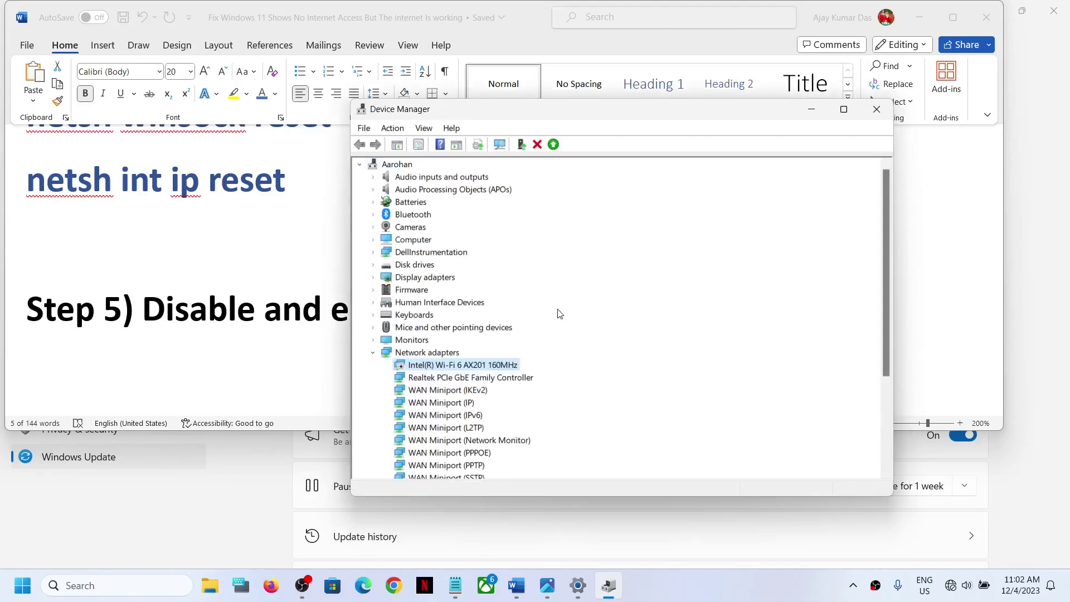
right_click(451, 368)
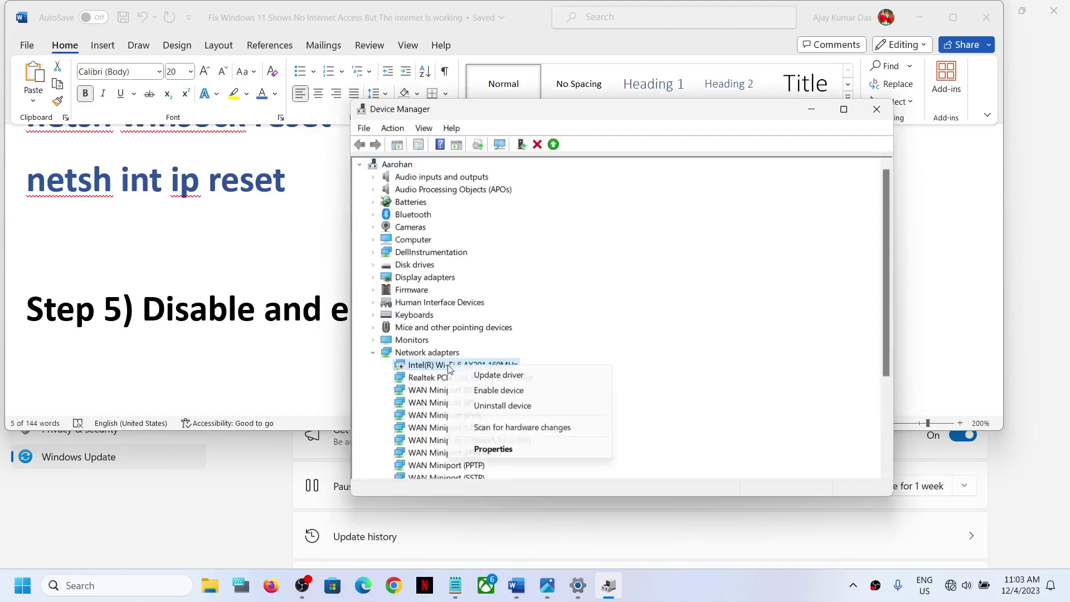
click(499, 391)
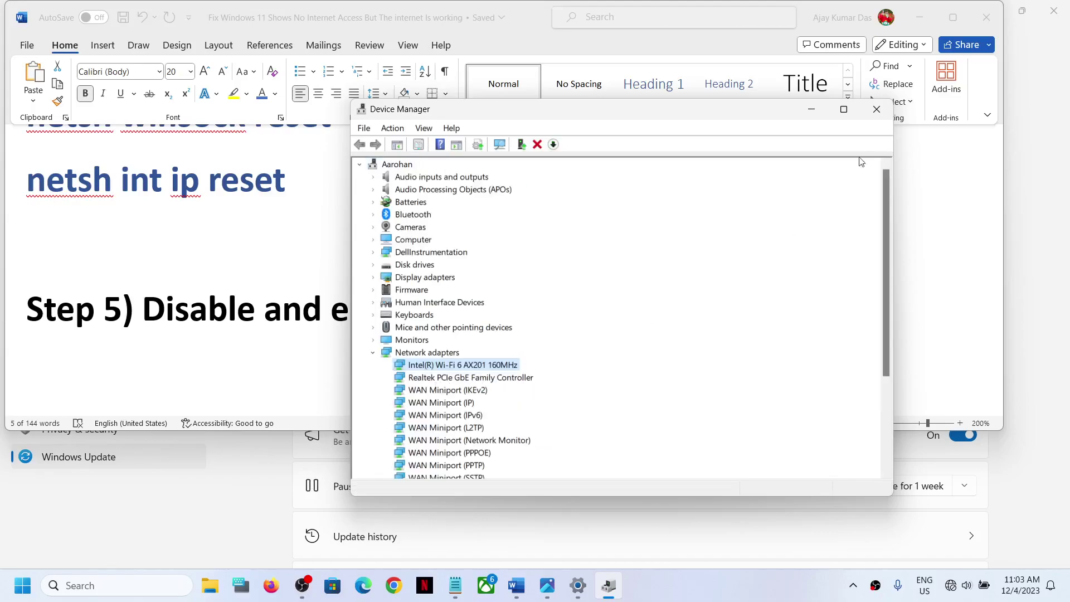
click(877, 108)
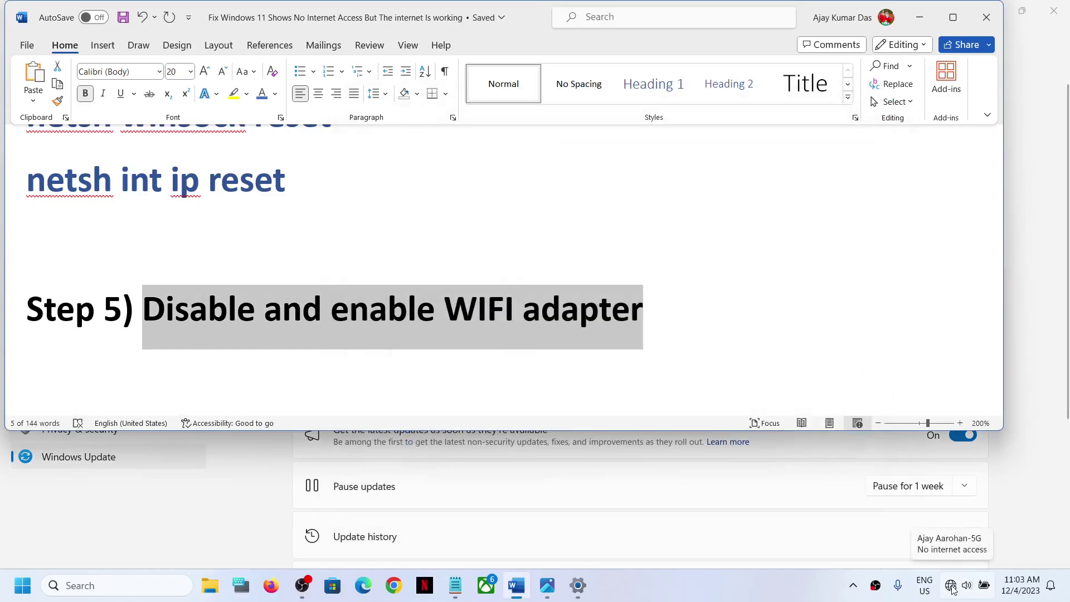
Step: Check the Wi-Fi connection in the list of available networks and dismiss the list
click(953, 590)
click(884, 317)
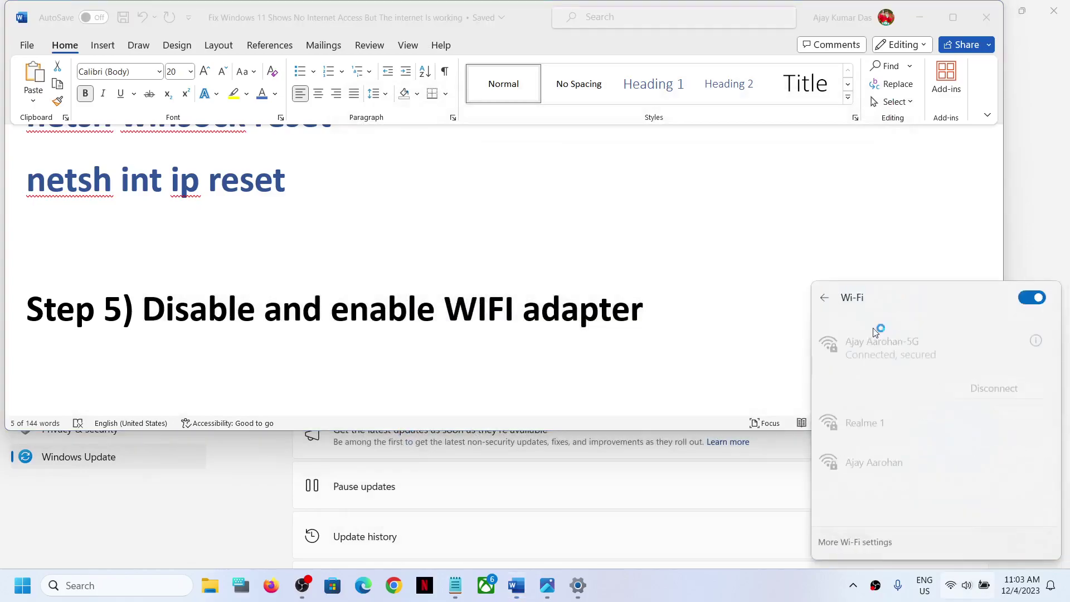
click(618, 361)
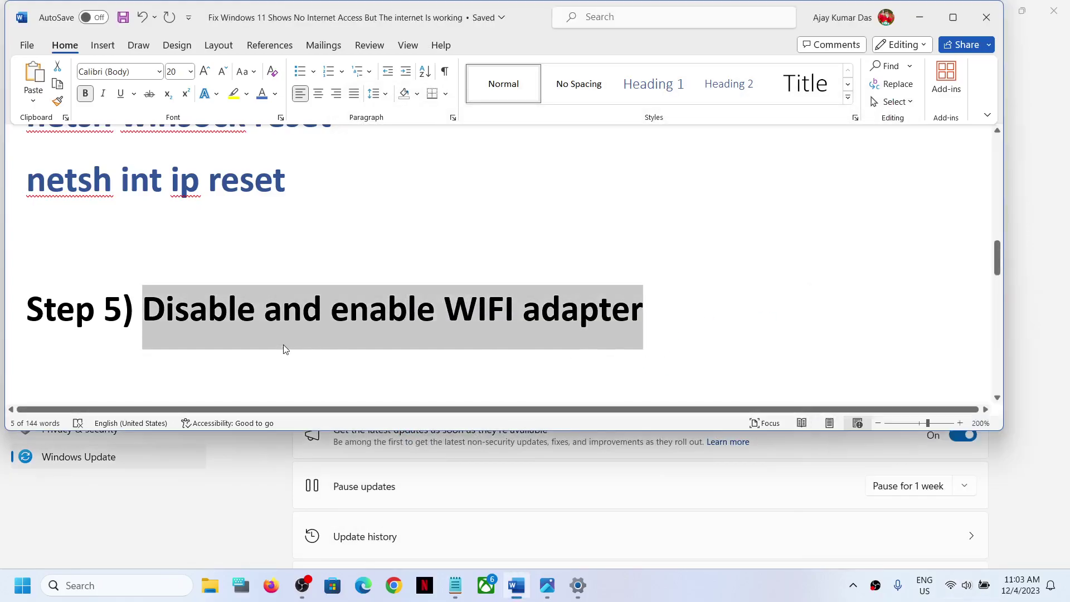
Step: Find Step 6 about the WLAN AutoConfig service in the Word document and open the Services app
scroll(506, 356, down, 3)
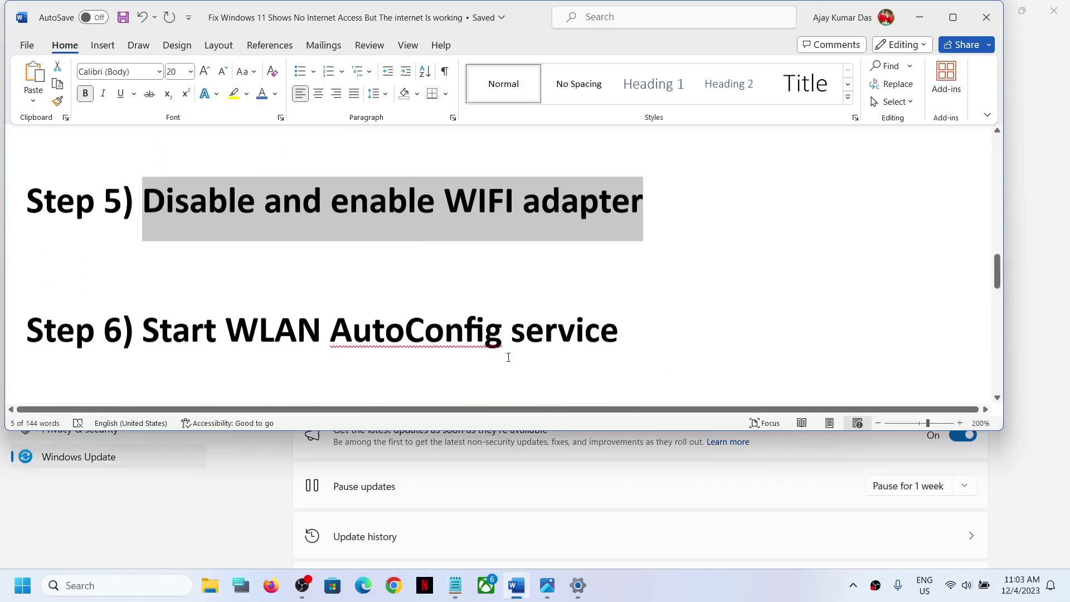
drag(159, 313, 616, 315)
click(387, 357)
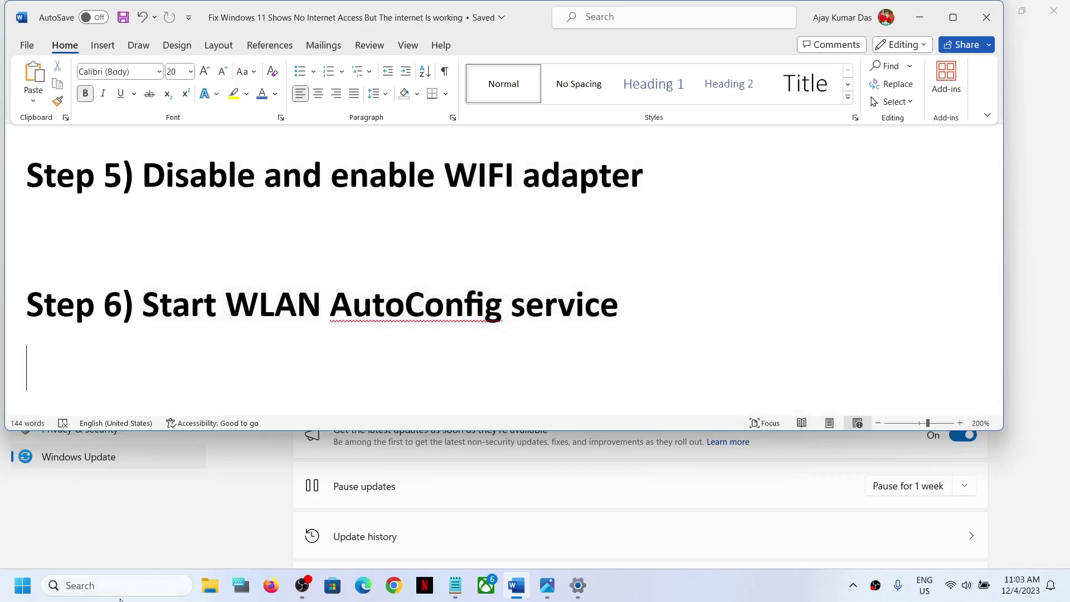
click(114, 586)
text(services)
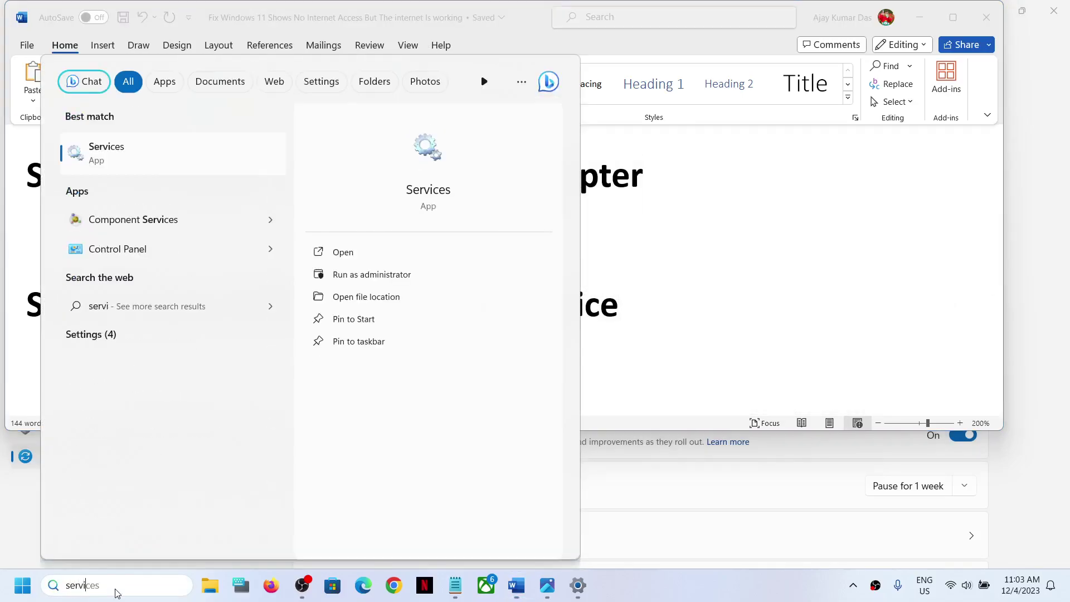
click(124, 152)
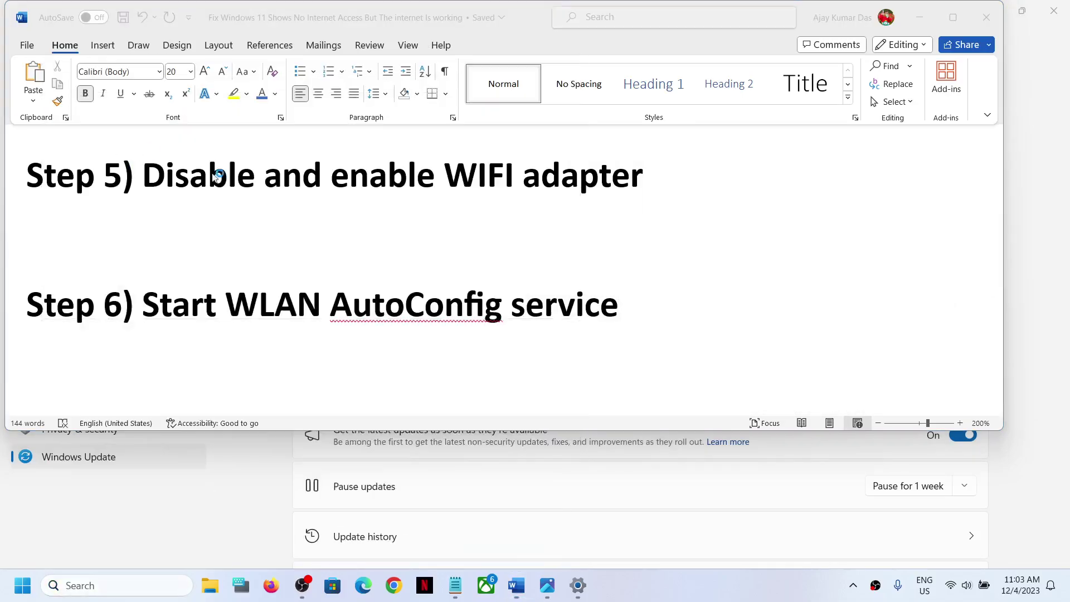
Step: Locate and select the WLAN AutoConfig service in the list of local services
click(416, 401)
key(w)
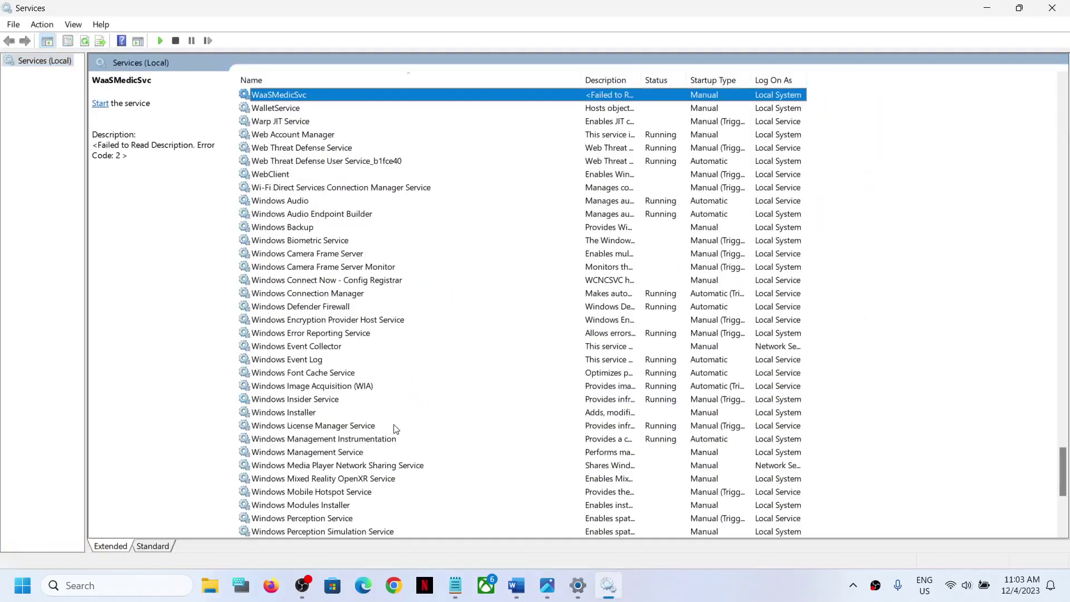
scroll(396, 429, down, 4)
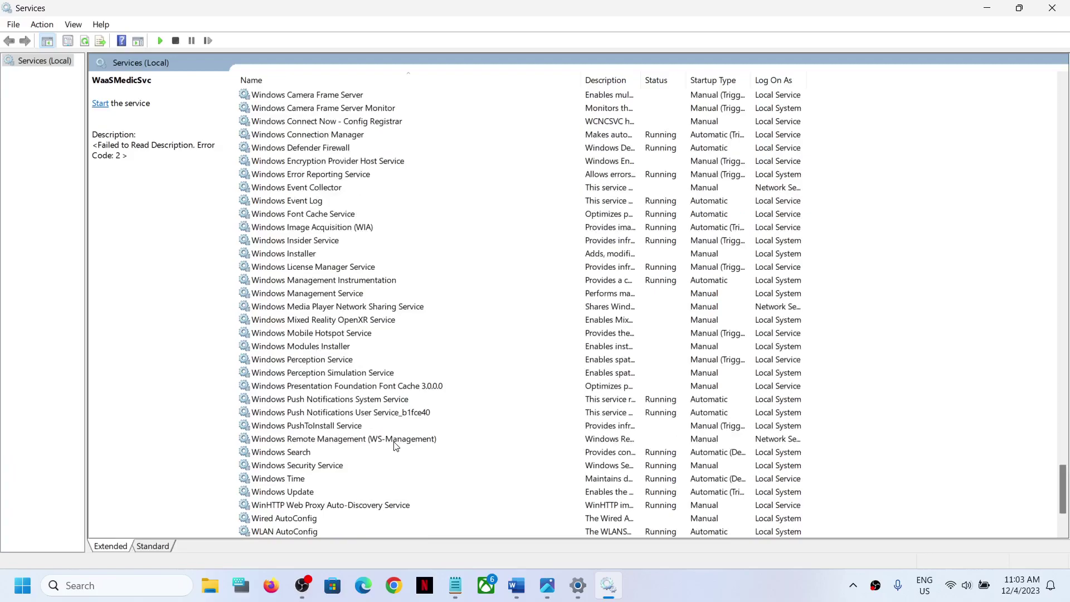
scroll(353, 335, up, 4)
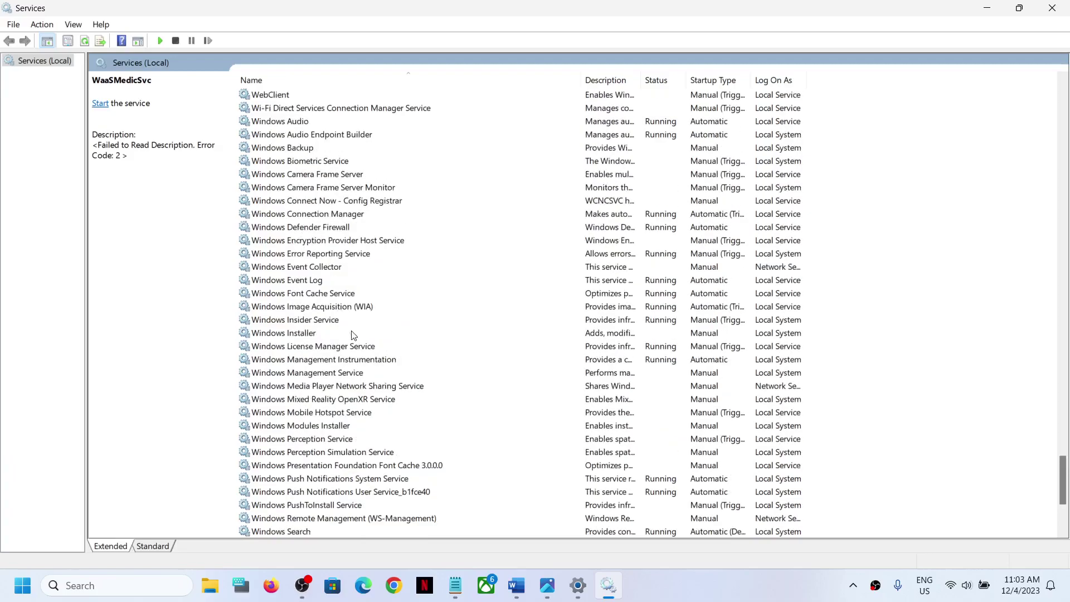
click(352, 320)
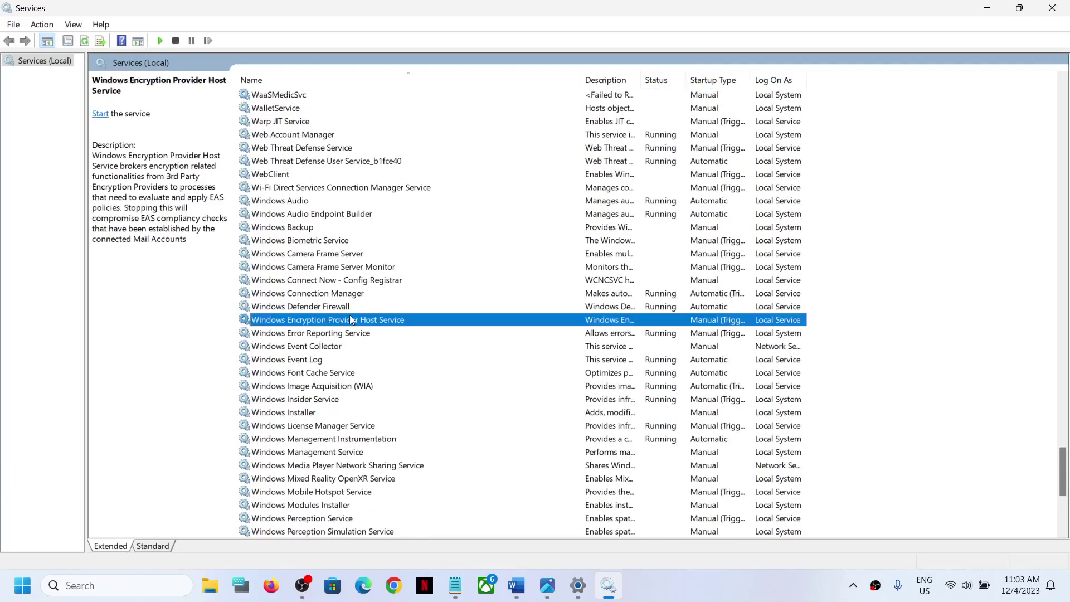
scroll(351, 319, down, 7)
key(w)
key(l)
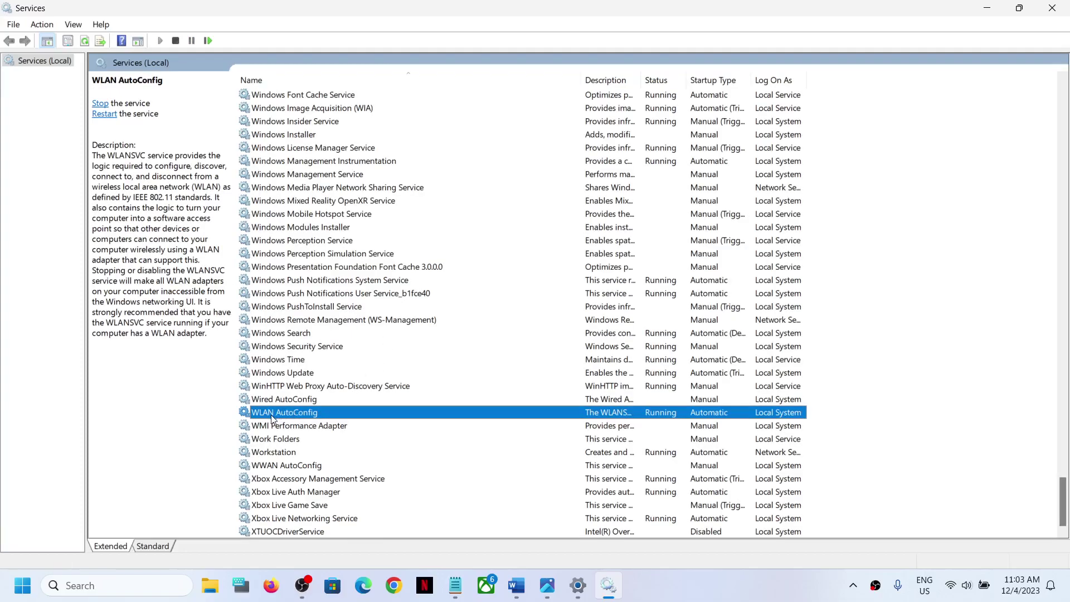
Step: Check Step 6 in the Word document and restart the WLAN AutoConfig service
right_click(309, 418)
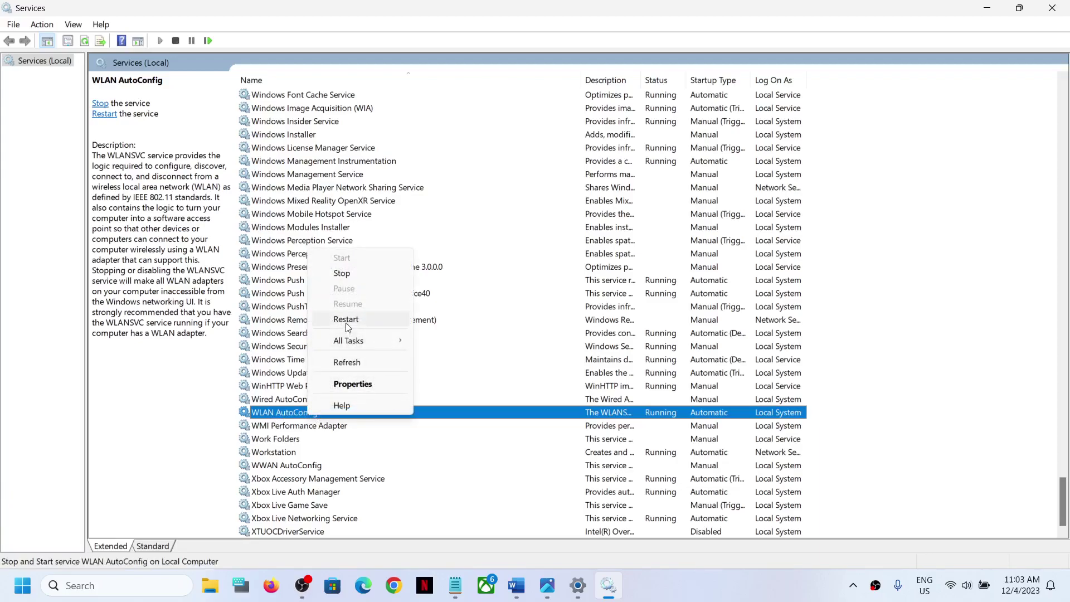
key(alt+Tab)
drag(159, 309, 640, 306)
key(alt+Tab)
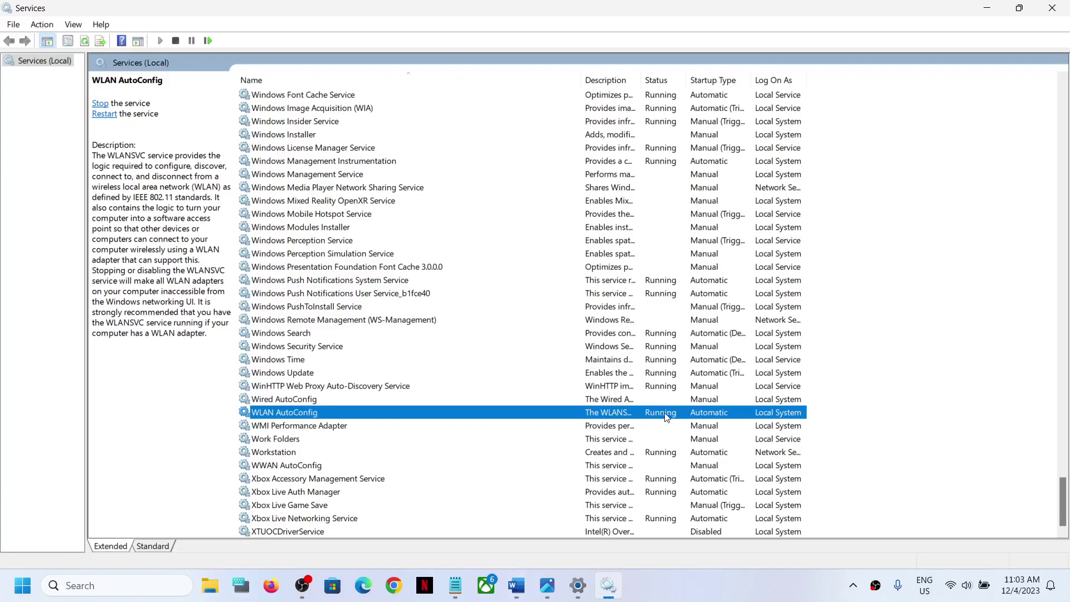
right_click(301, 414)
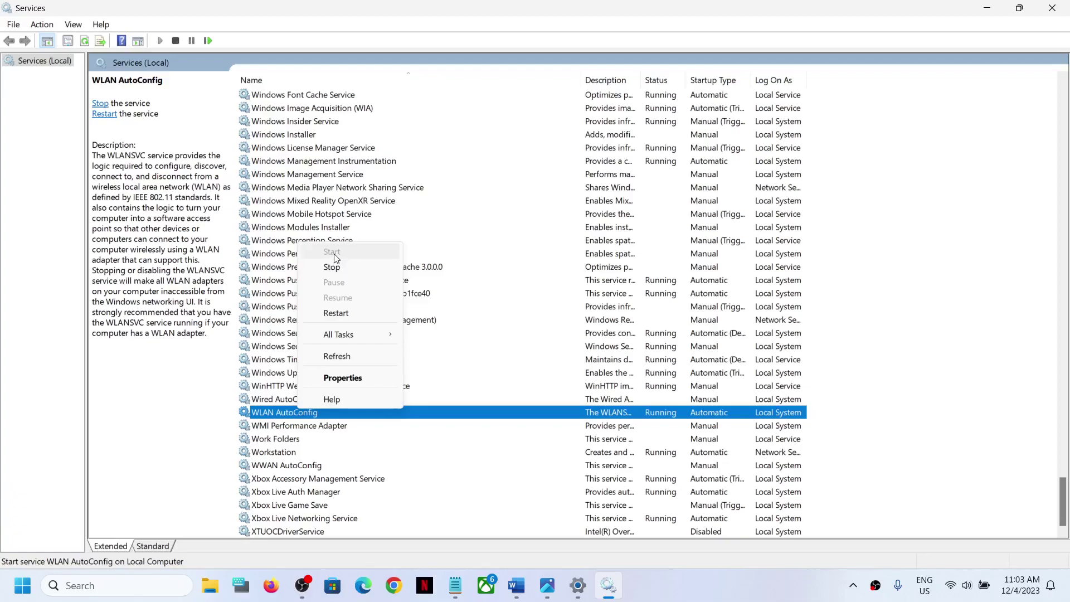
click(306, 414)
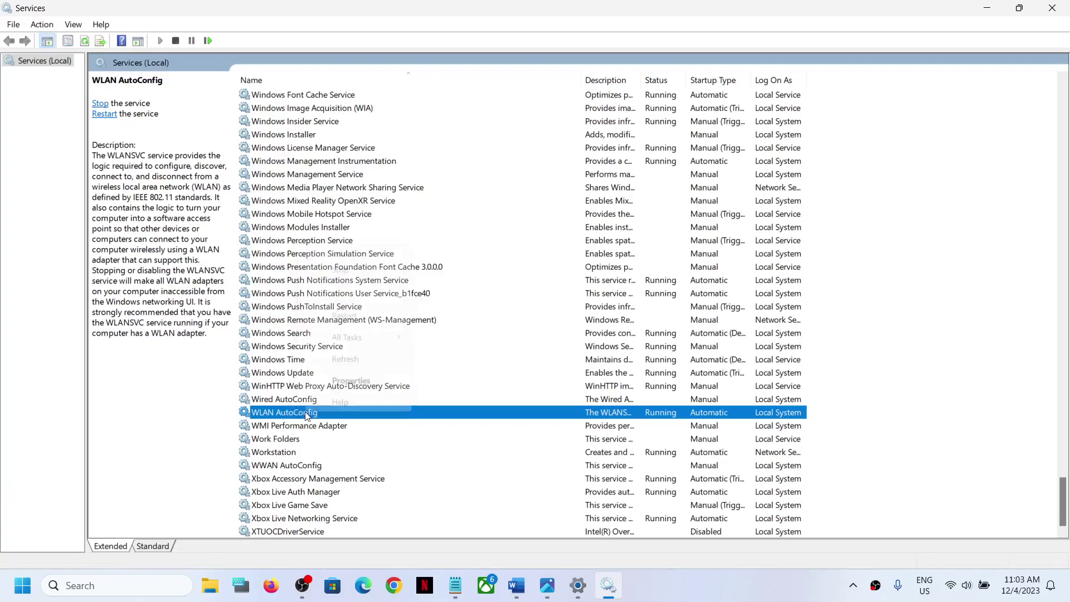
click(350, 316)
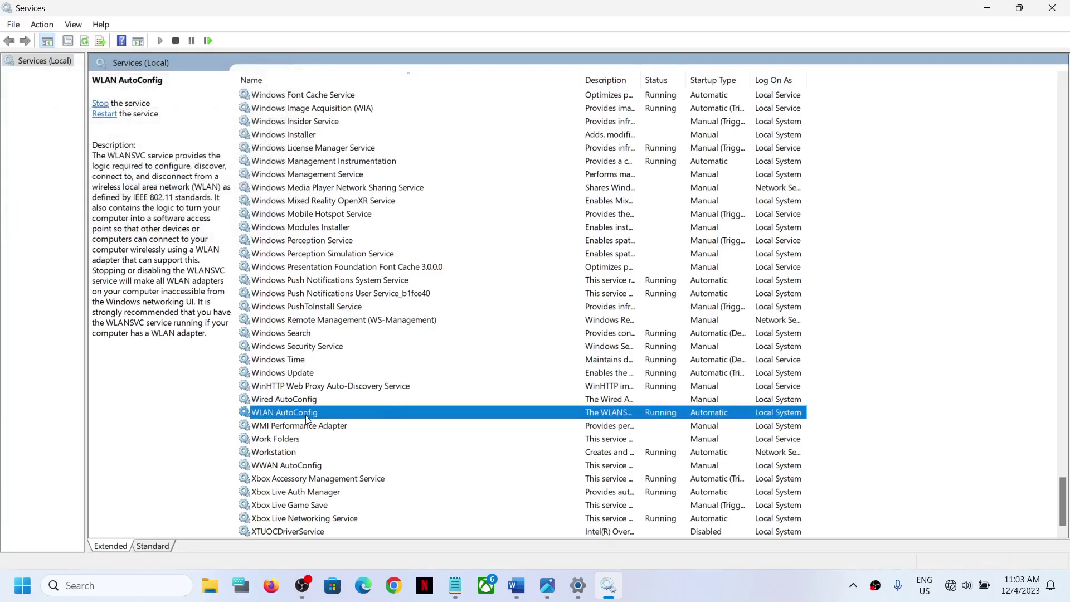
Step: Stop the WLAN AutoConfig service and start it again
right_click(320, 413)
click(342, 274)
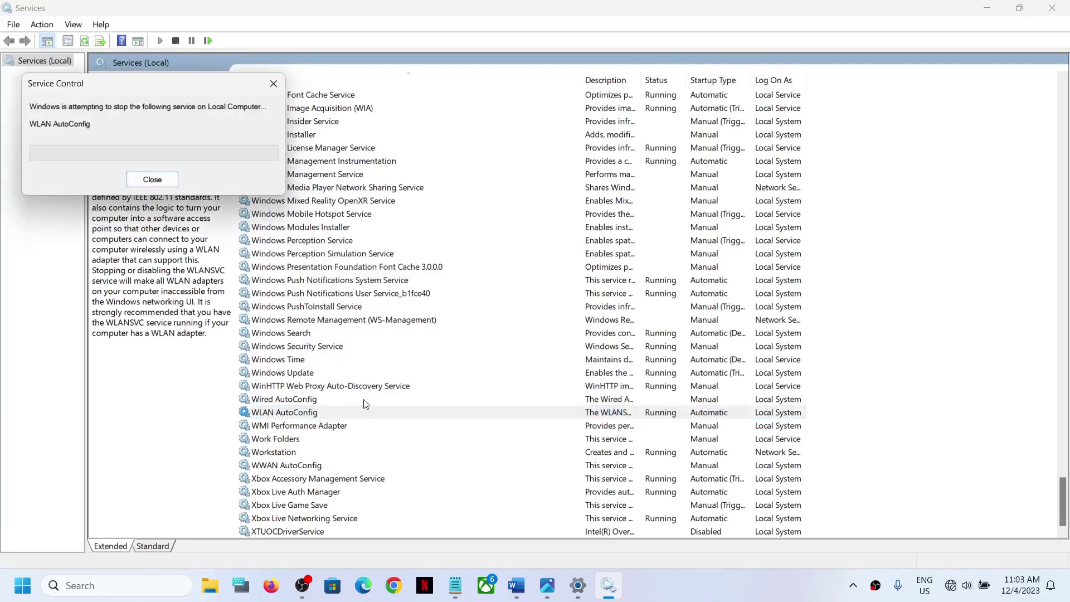
right_click(314, 414)
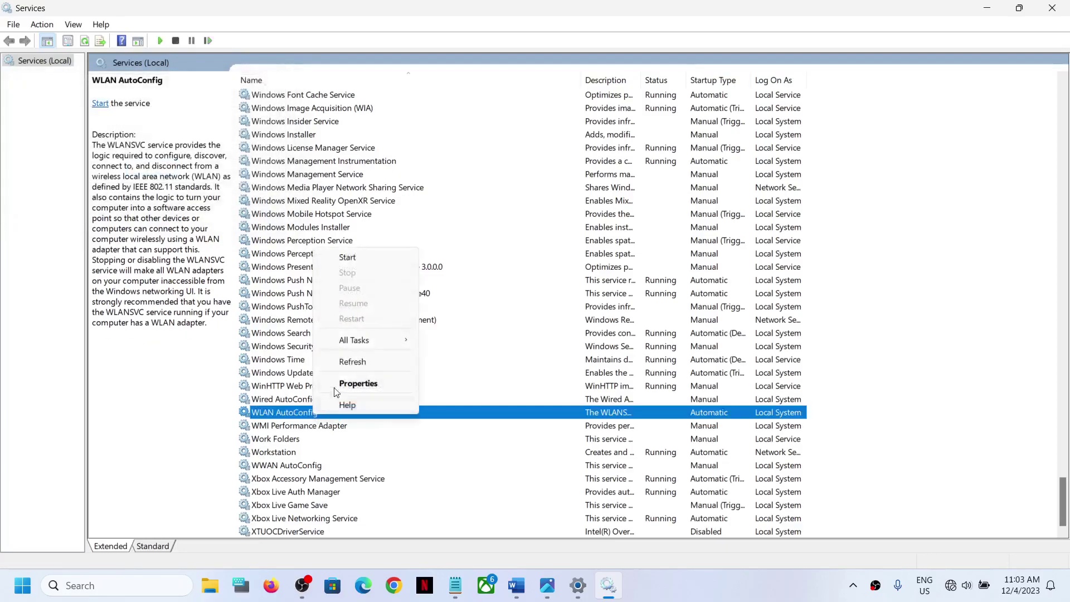
click(348, 258)
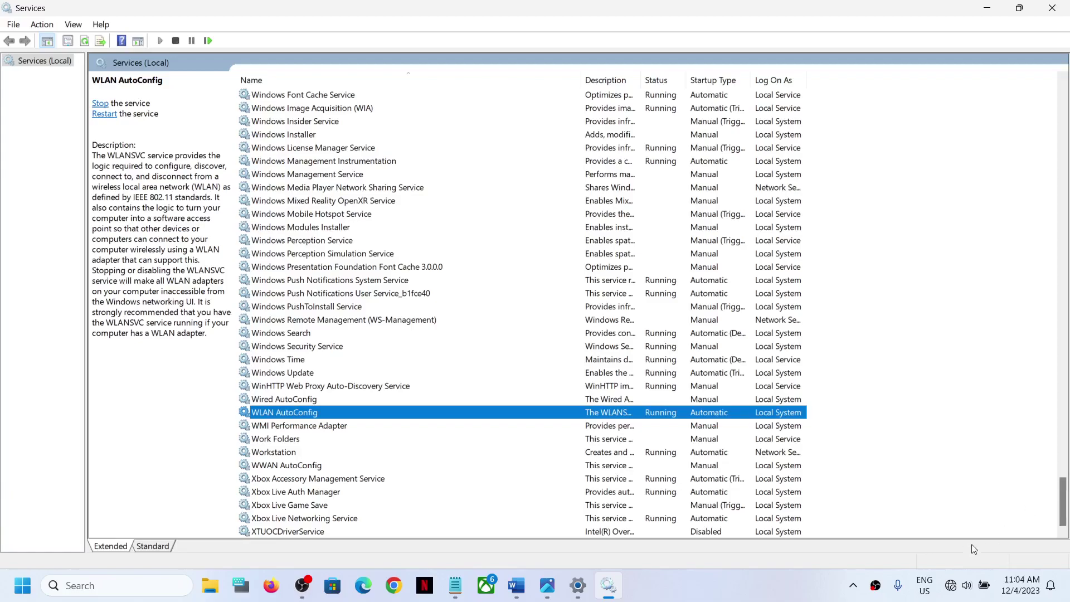
Step: Check the Wi-Fi connection in the quick settings and close the Services window
click(951, 587)
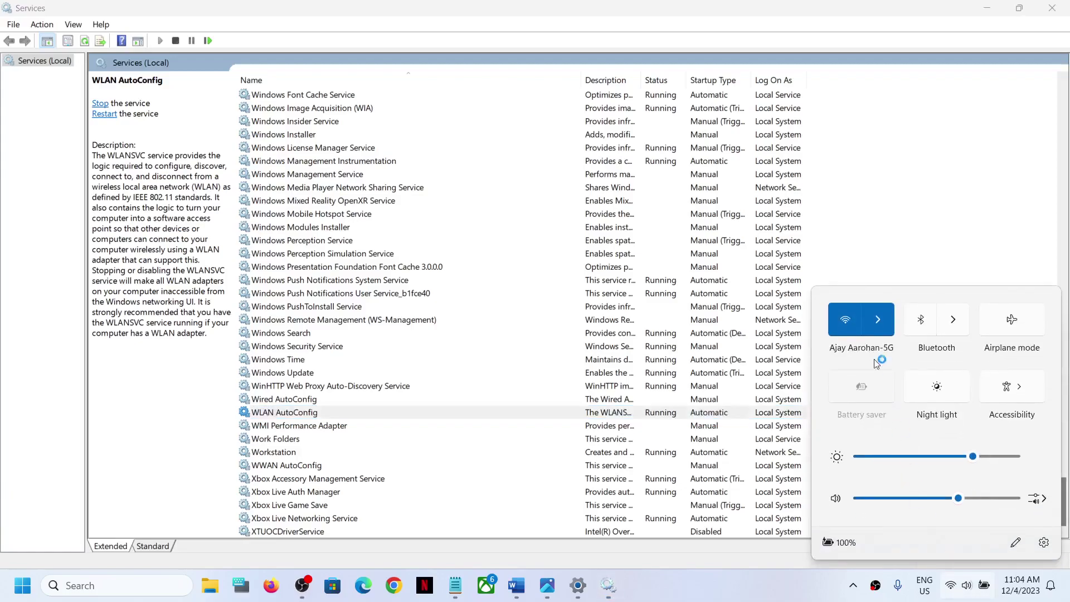
click(553, 479)
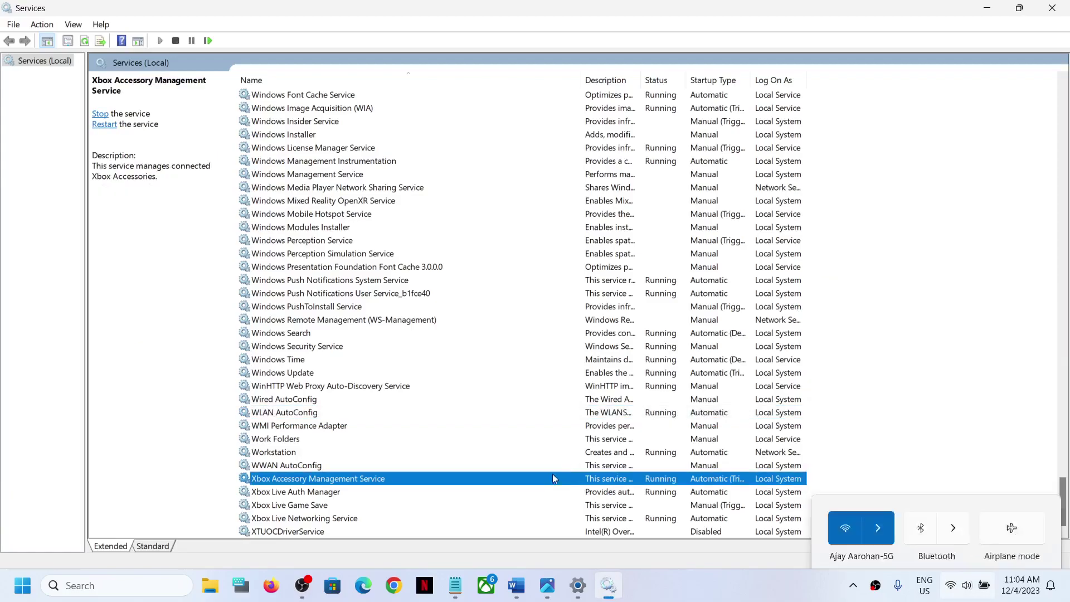
click(1055, 12)
Step: Read Step 7 in the Word document about performing a network reset and having the Wi-Fi password ready
scroll(310, 333, down, 3)
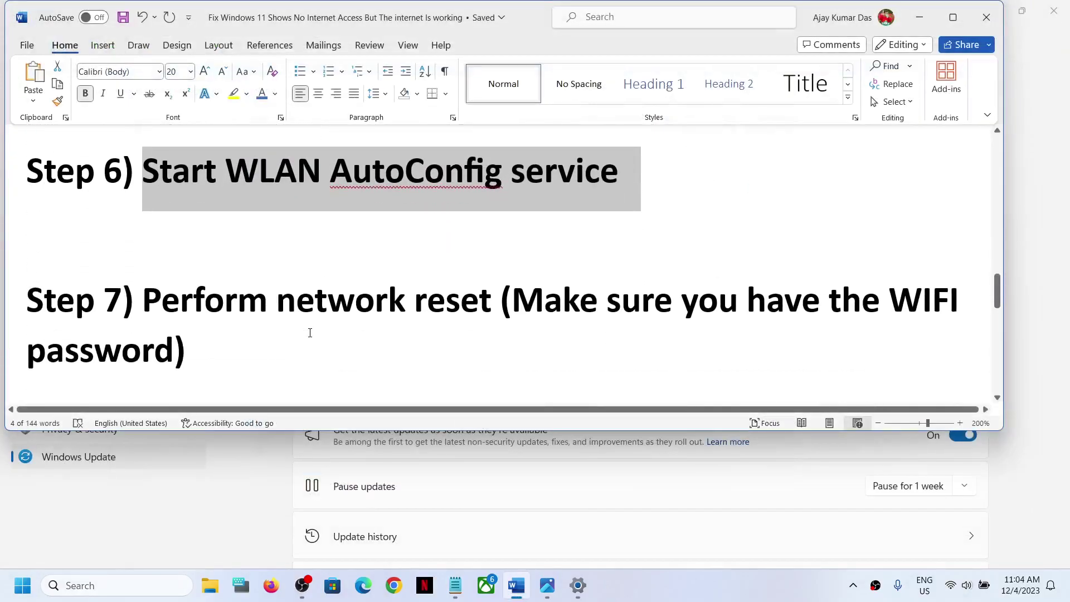
drag(164, 305, 499, 301)
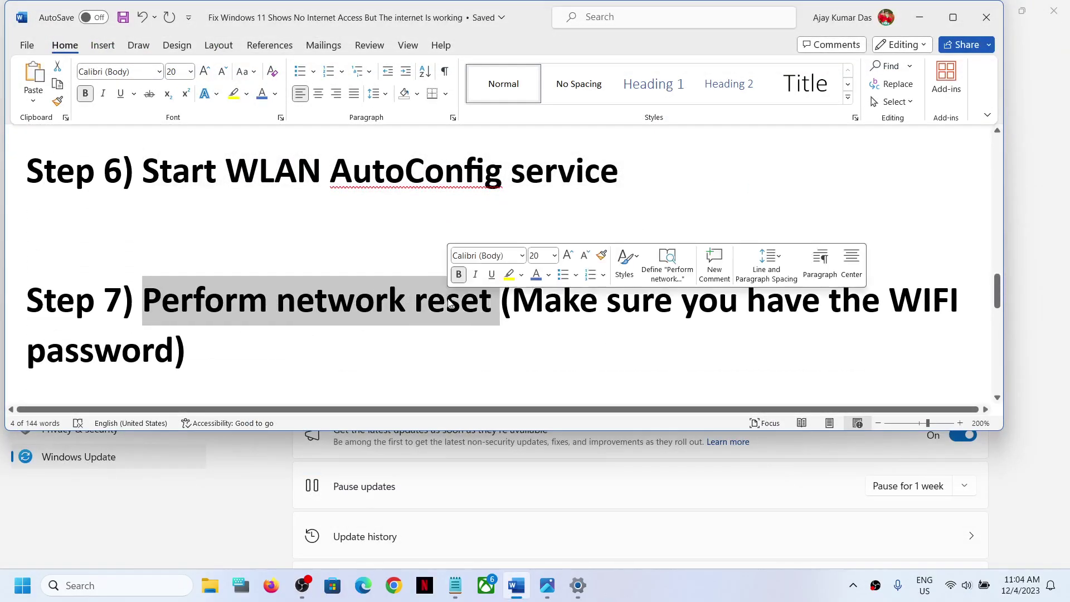
click(305, 344)
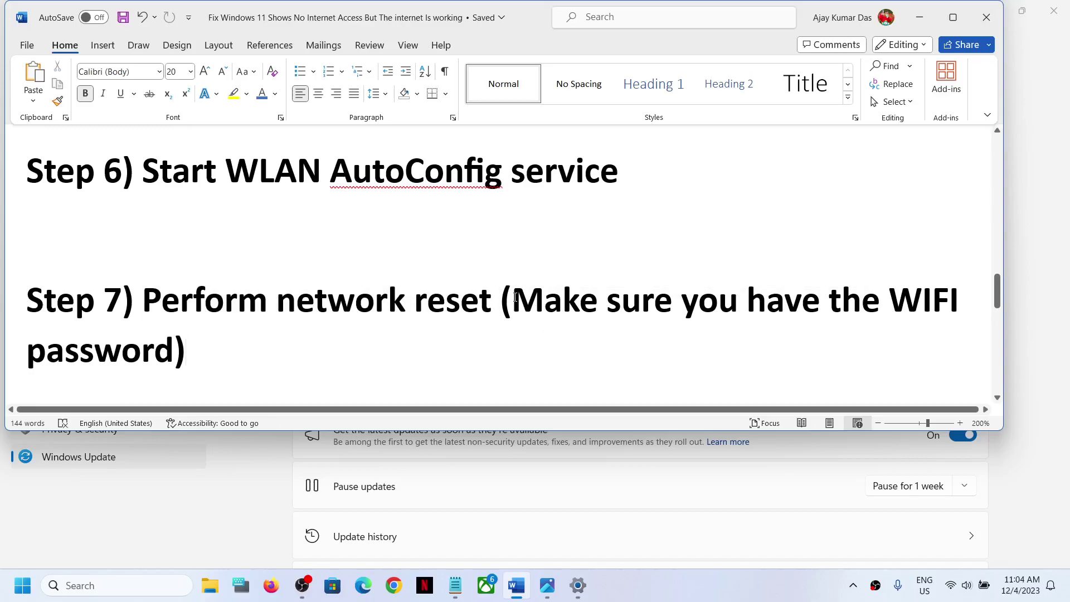
drag(353, 305, 187, 355)
click(596, 301)
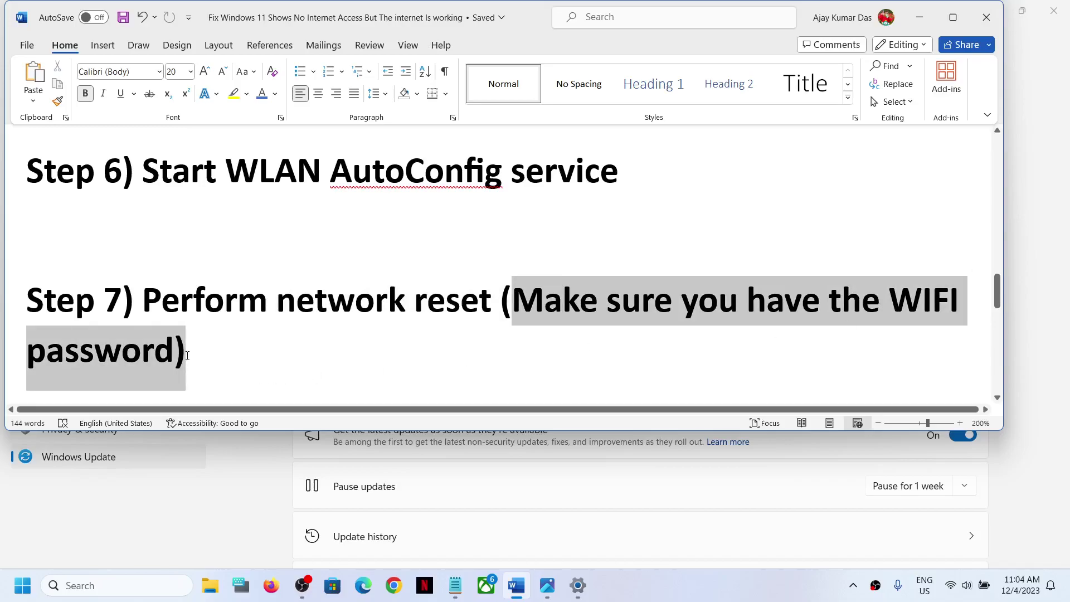
drag(160, 301, 475, 302)
key(Down)
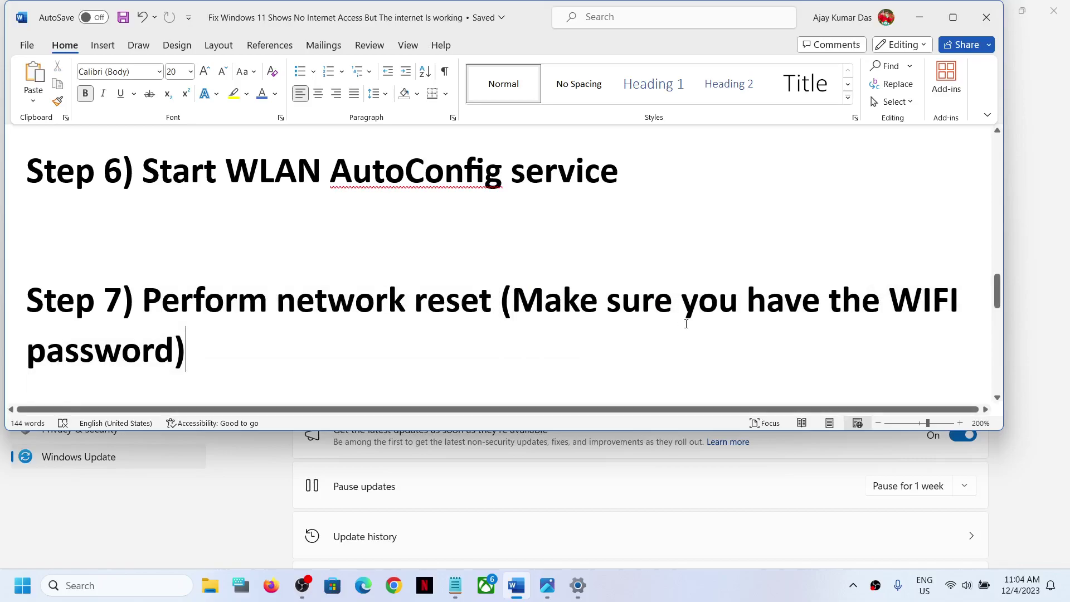
drag(890, 301, 175, 333)
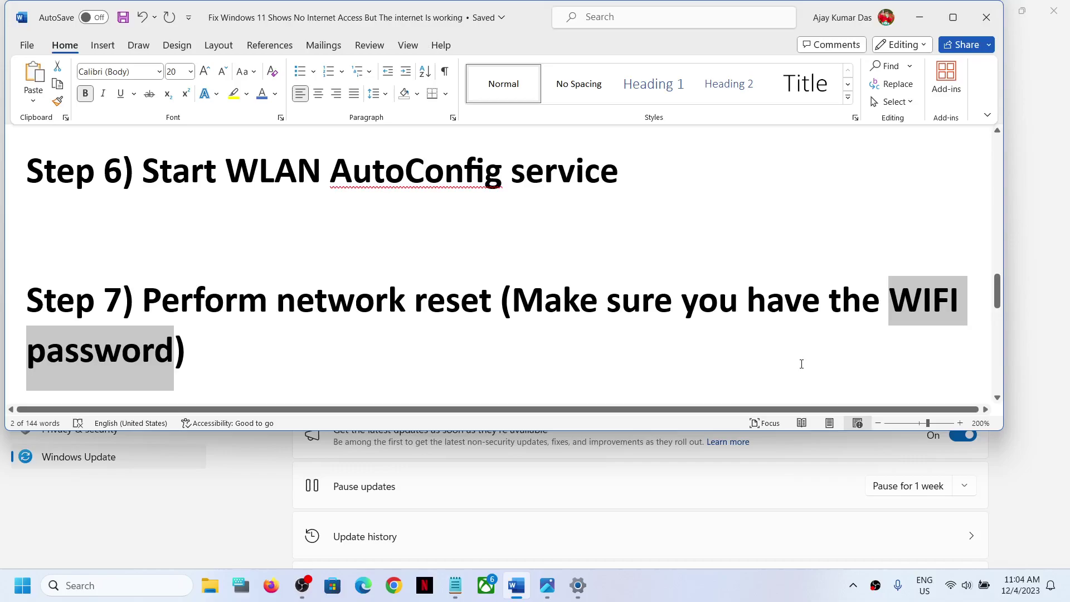
click(609, 310)
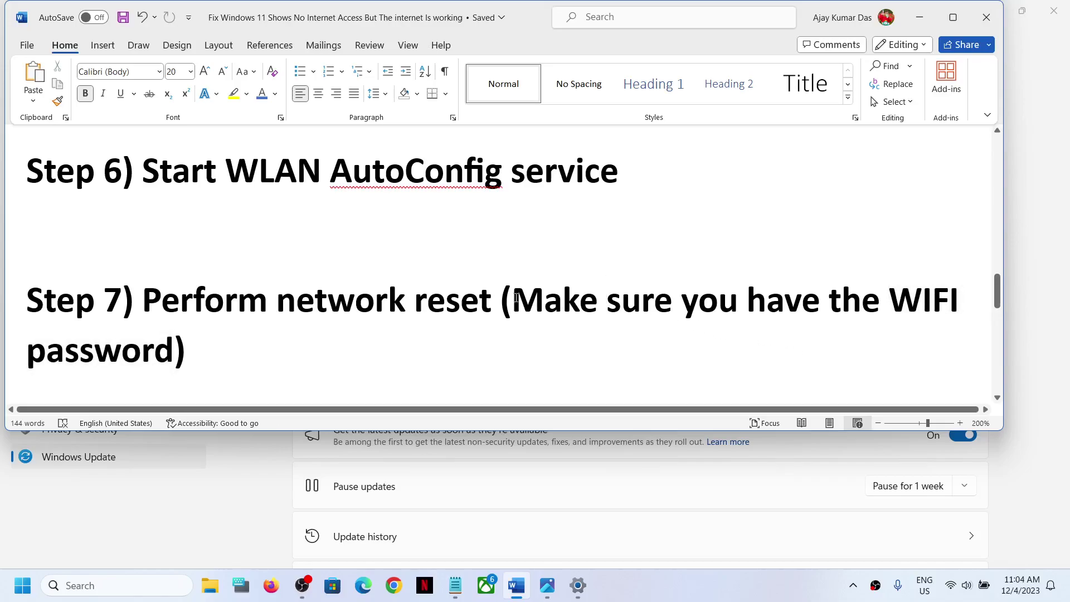
drag(512, 301, 873, 331)
click(563, 303)
drag(893, 297, 950, 301)
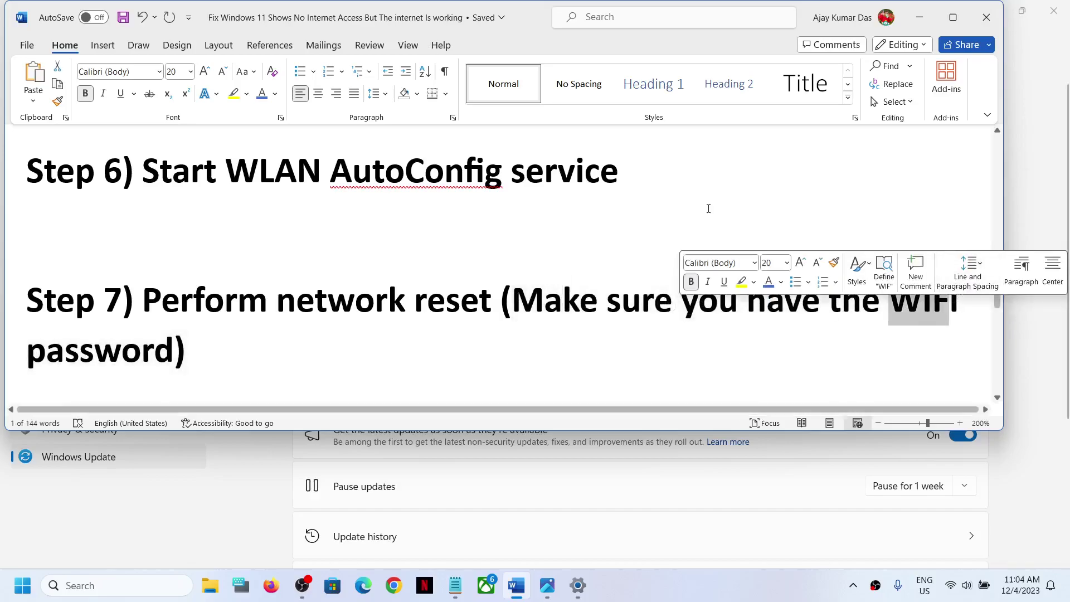
Step: Switch to Settings and open the Network reset page under the advanced network settings
click(1047, 245)
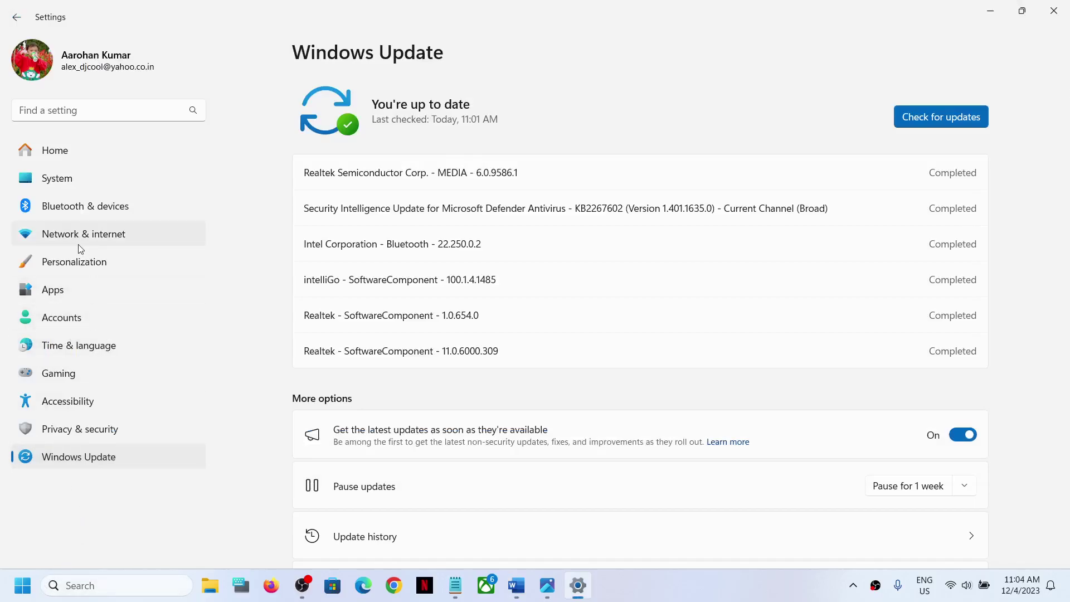
click(98, 241)
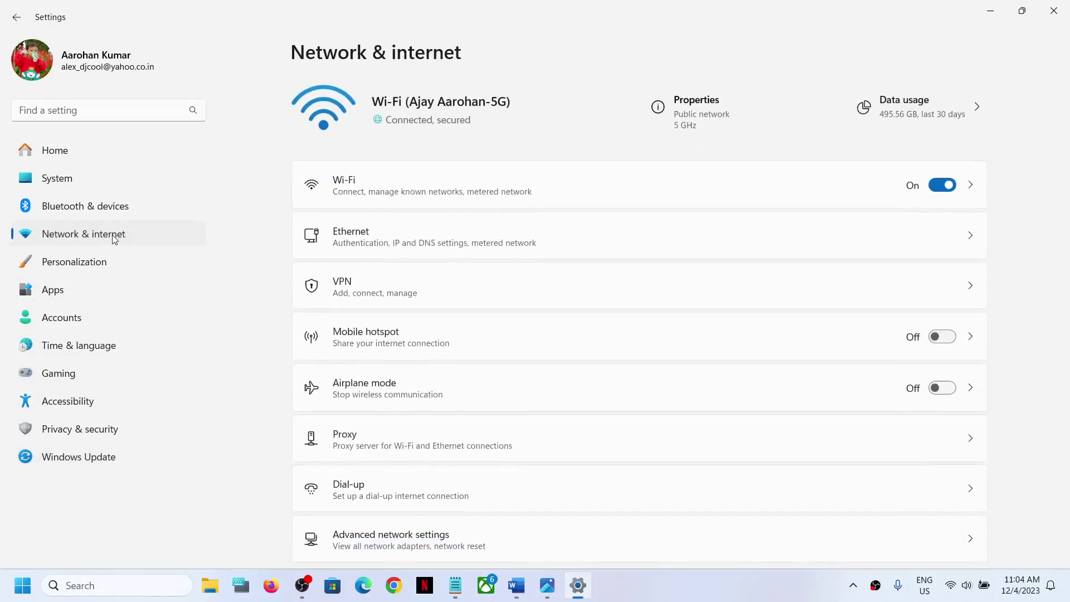
scroll(464, 416, down, 1)
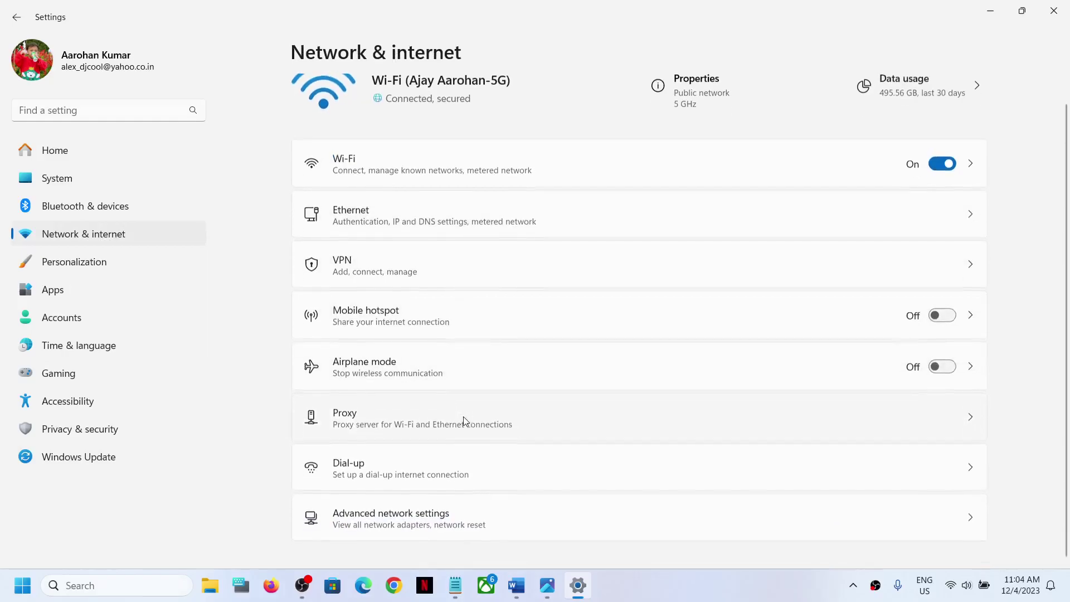
click(402, 525)
scroll(475, 335, down, 2)
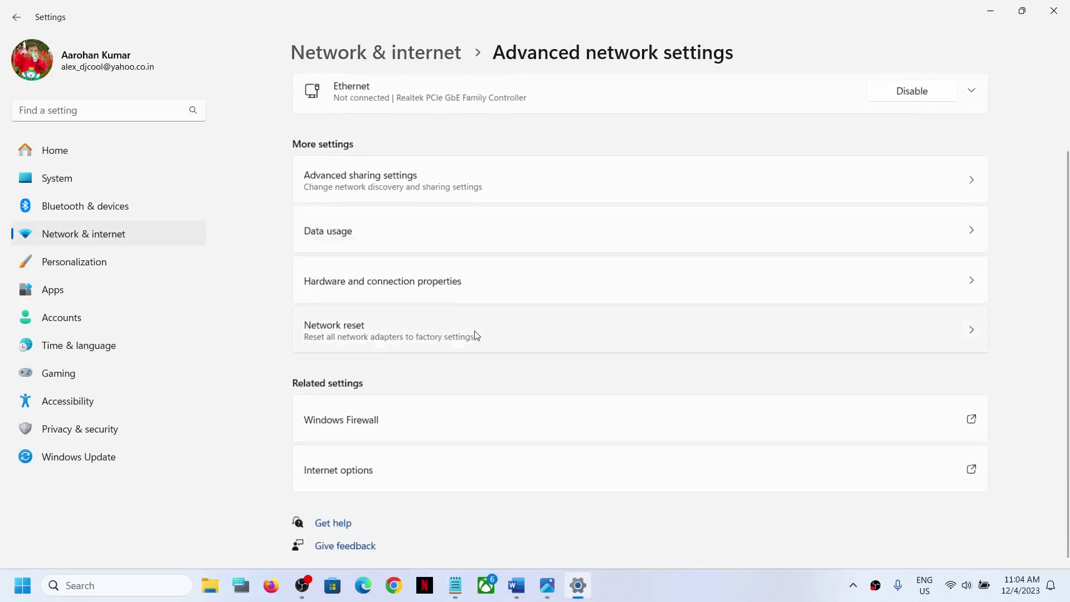
click(371, 335)
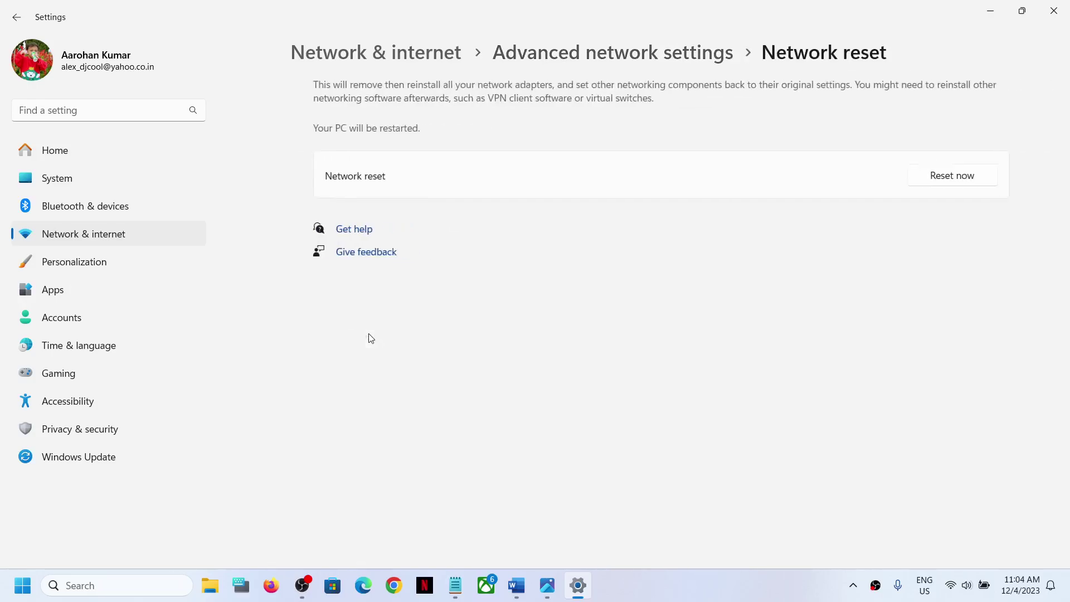
Step: Request a reset of the network settings and decline the confirmation
click(944, 176)
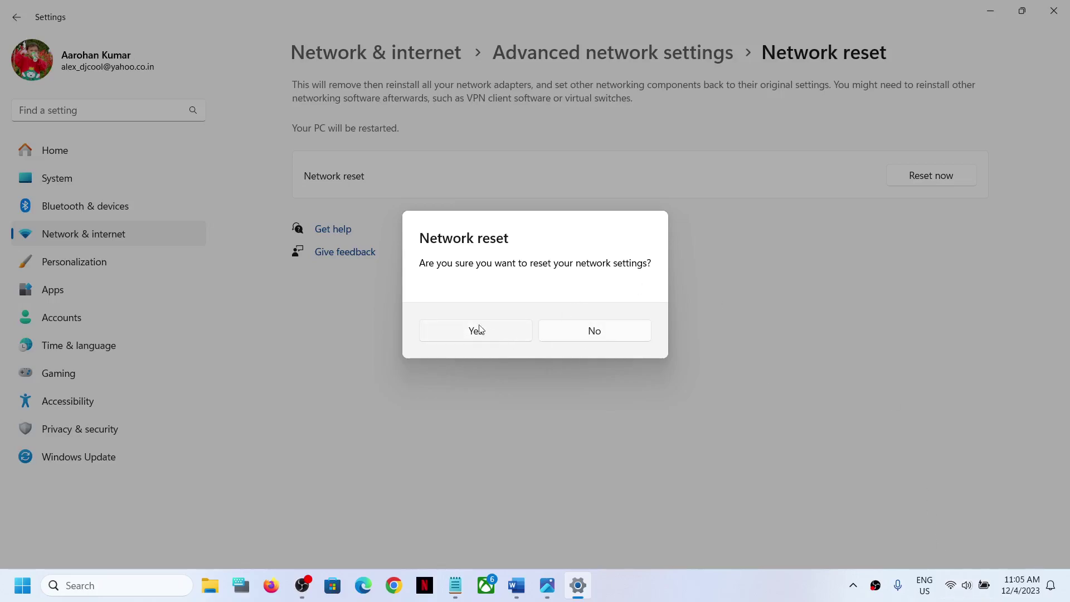
click(583, 337)
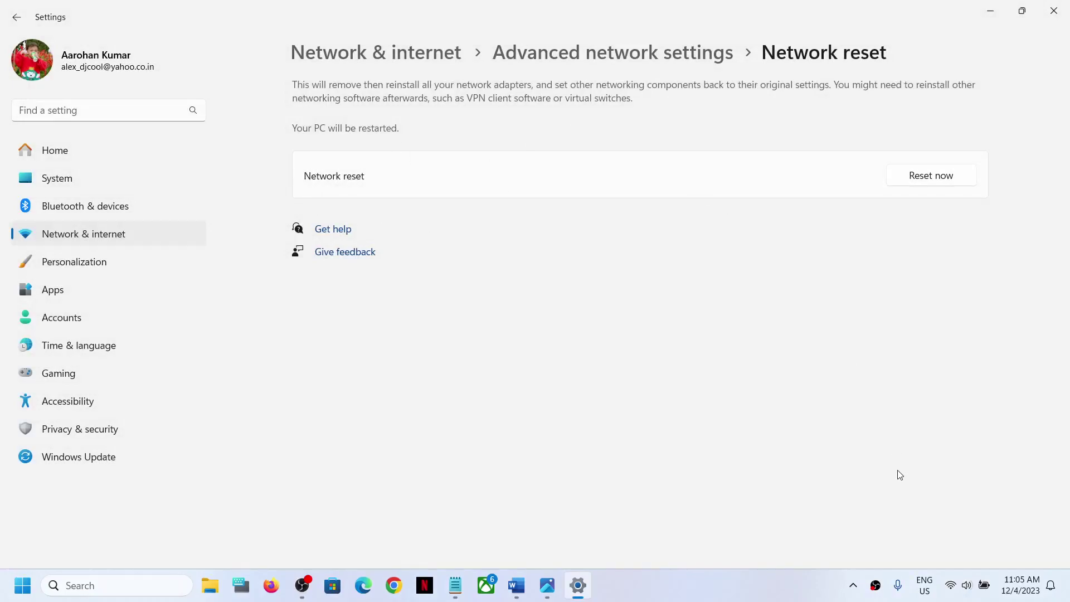
Step: Check the Wi-Fi status in the quick settings and close the Settings window
click(953, 590)
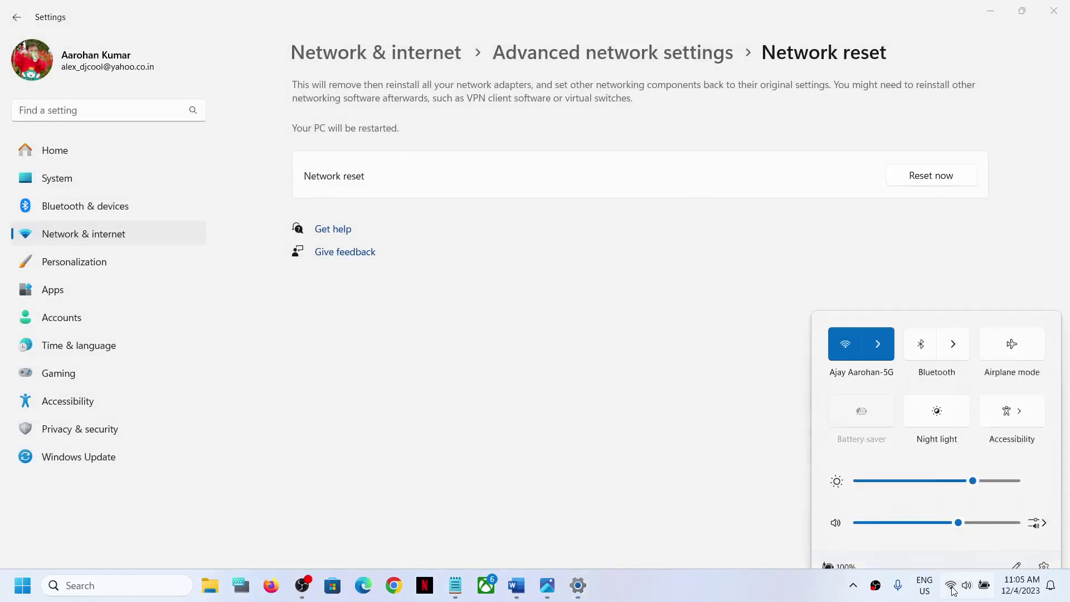
click(760, 323)
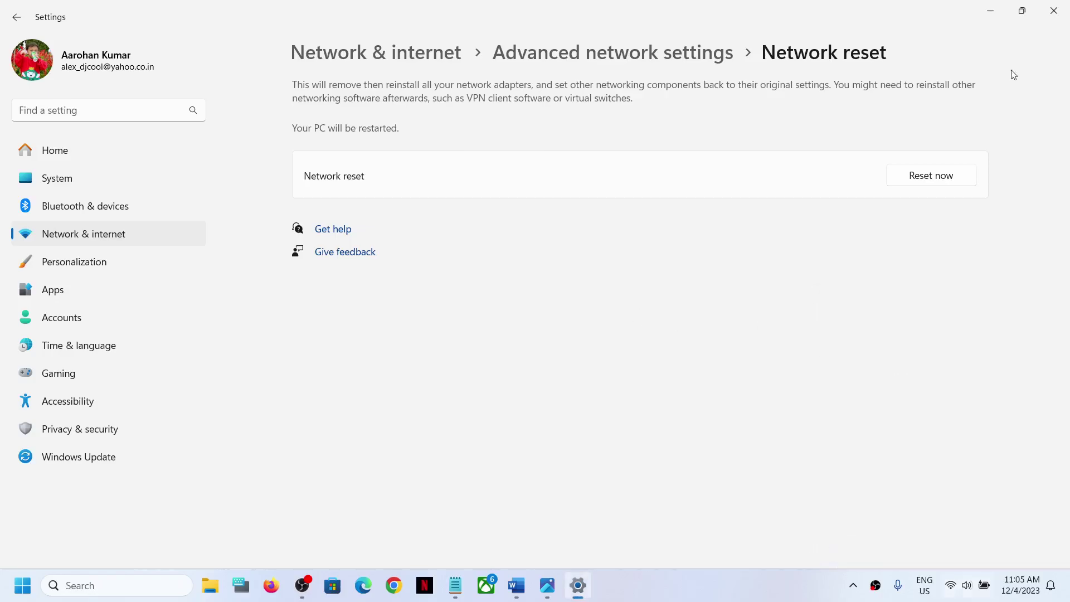
click(1053, 11)
Step: Read Step 8 in the Word document about reinstalling the driver and having the Wi-Fi password ready
scroll(400, 315, down, 3)
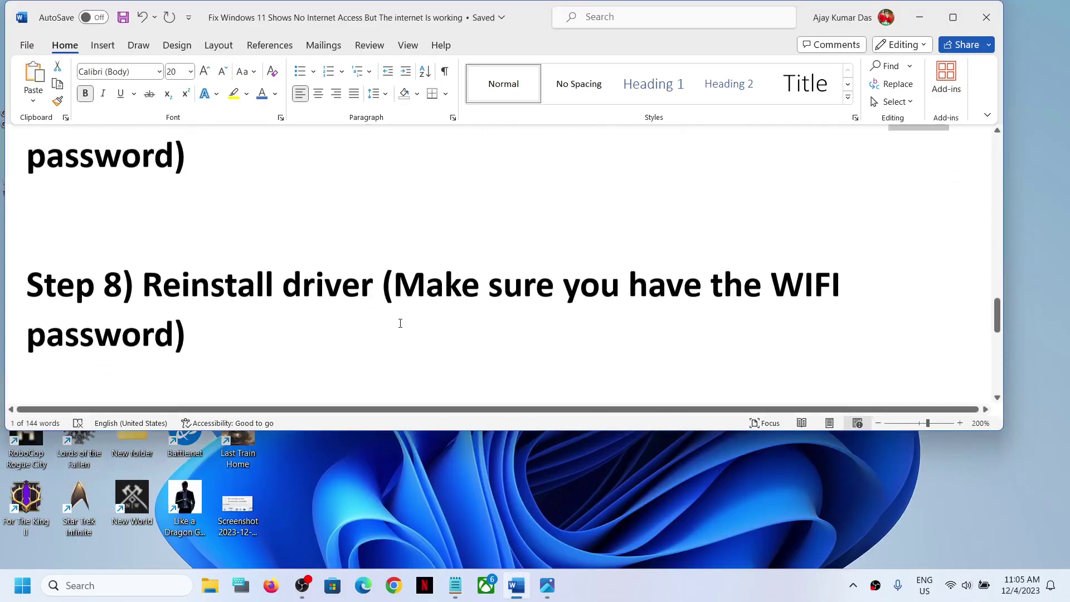
drag(145, 280, 184, 322)
click(462, 282)
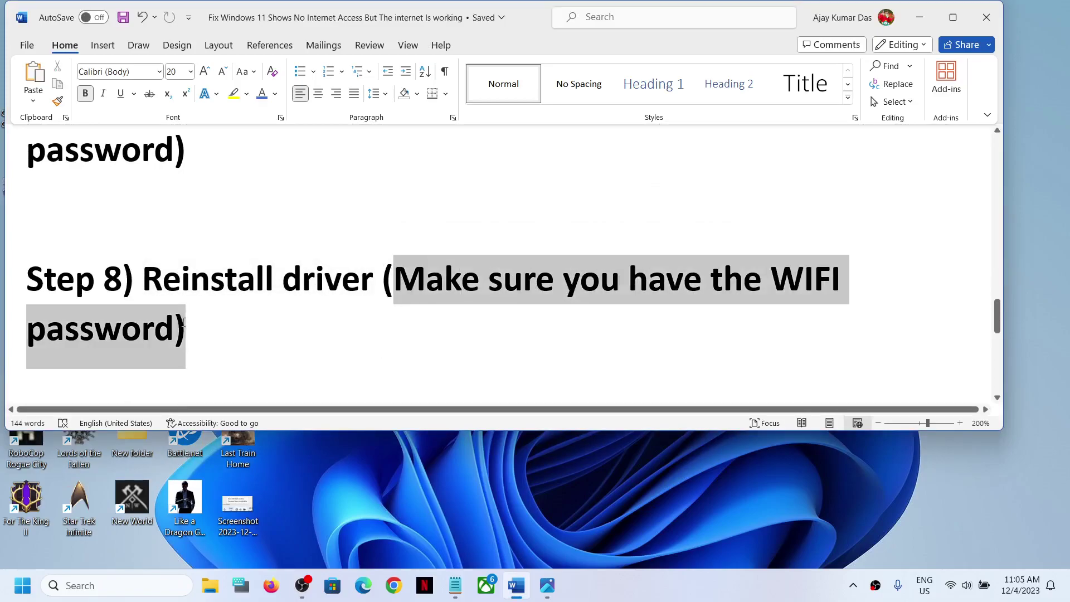
drag(144, 281, 382, 281)
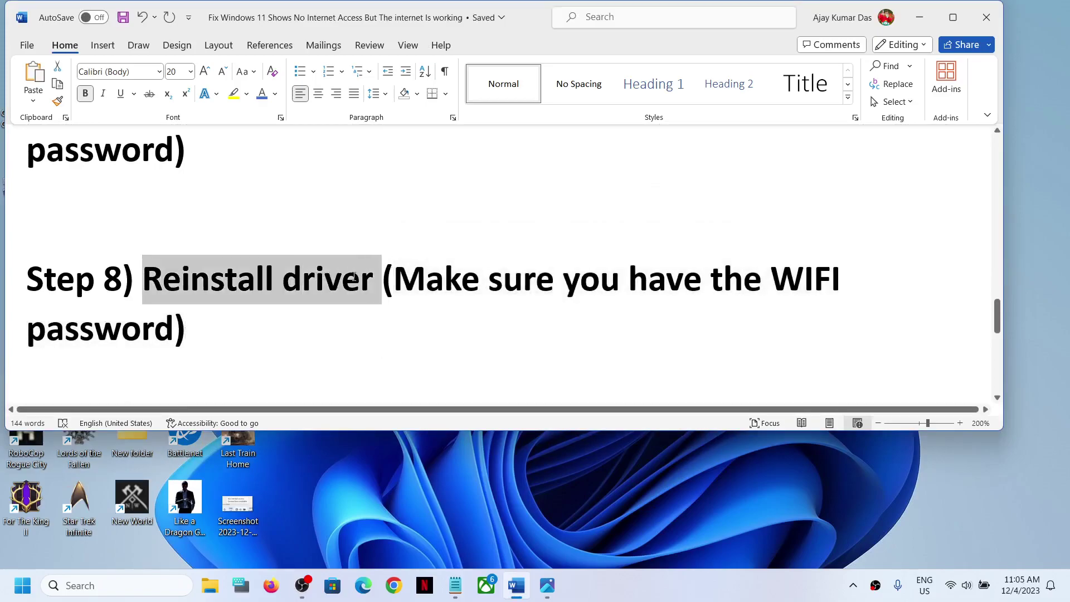
Step: Open Device Manager and expand the Network adapters category
scroll(345, 313, down, 2)
scroll(346, 322, up, 2)
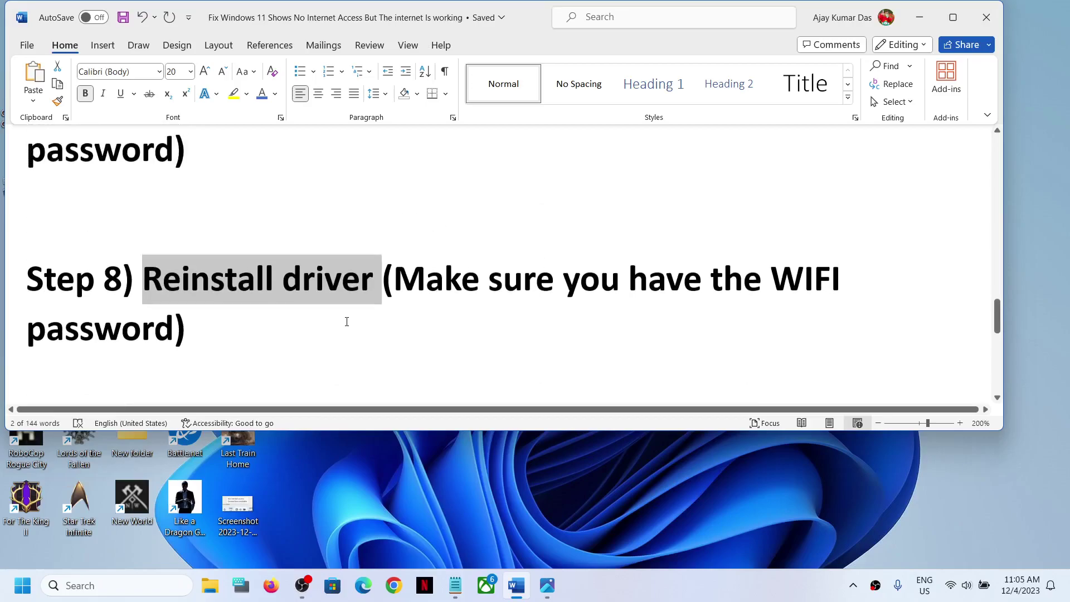
key(super+x)
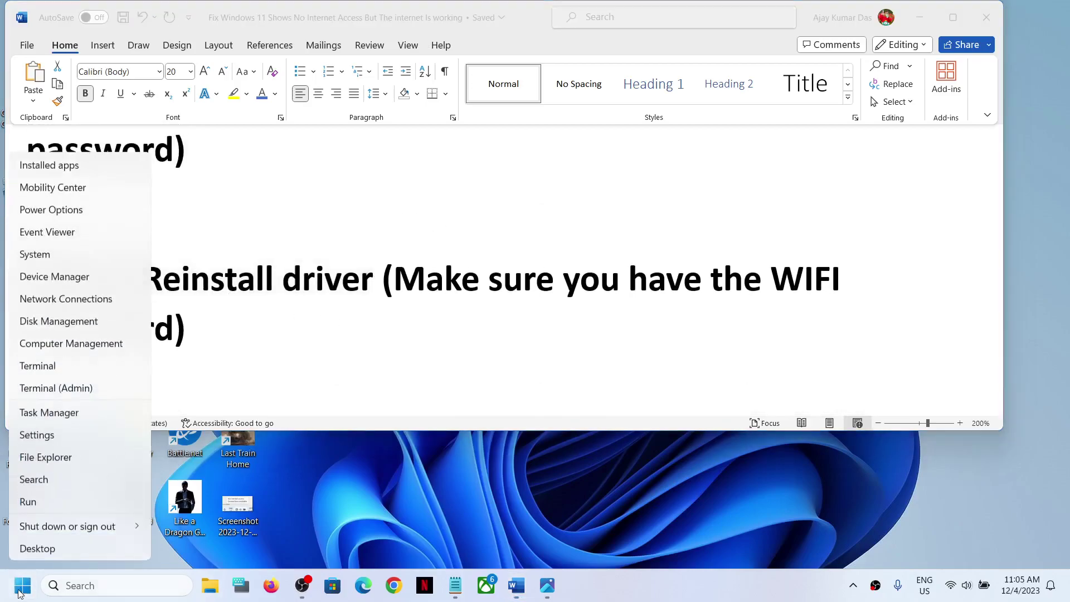
click(54, 275)
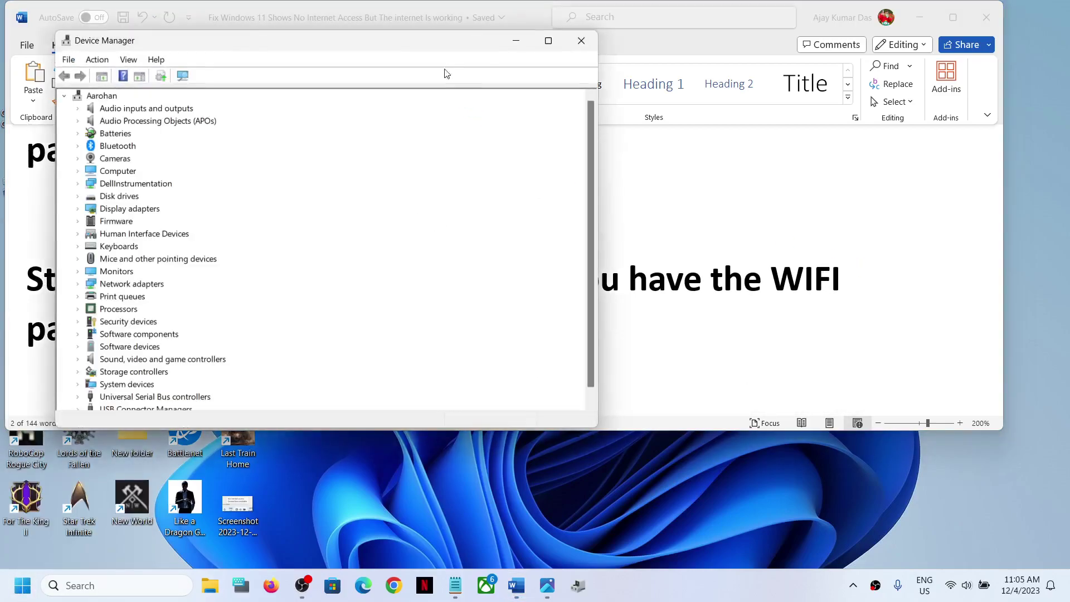
drag(648, 94, 696, 93)
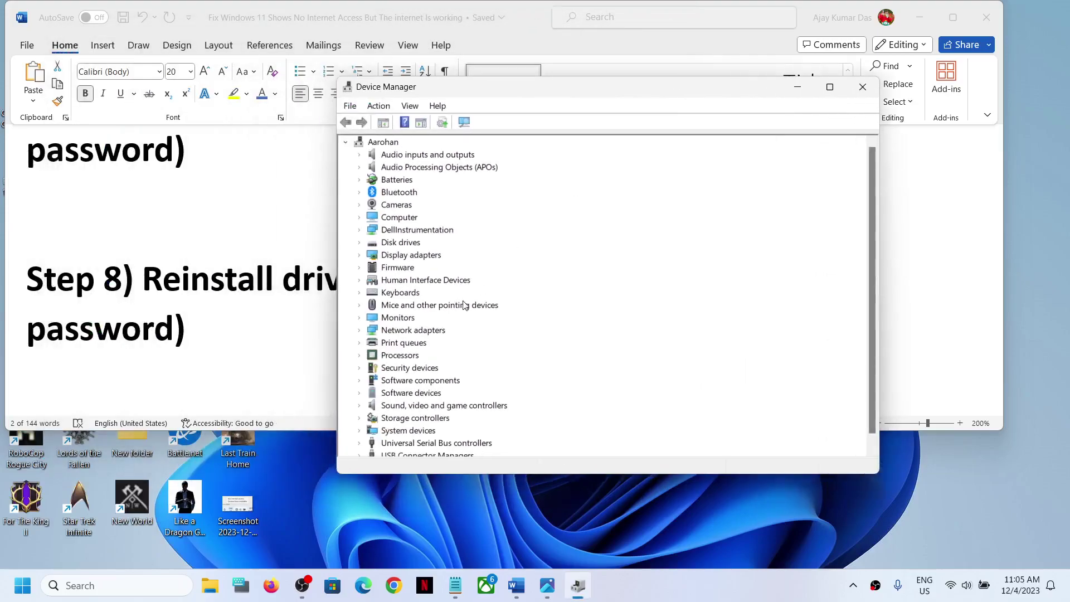
click(360, 332)
click(413, 331)
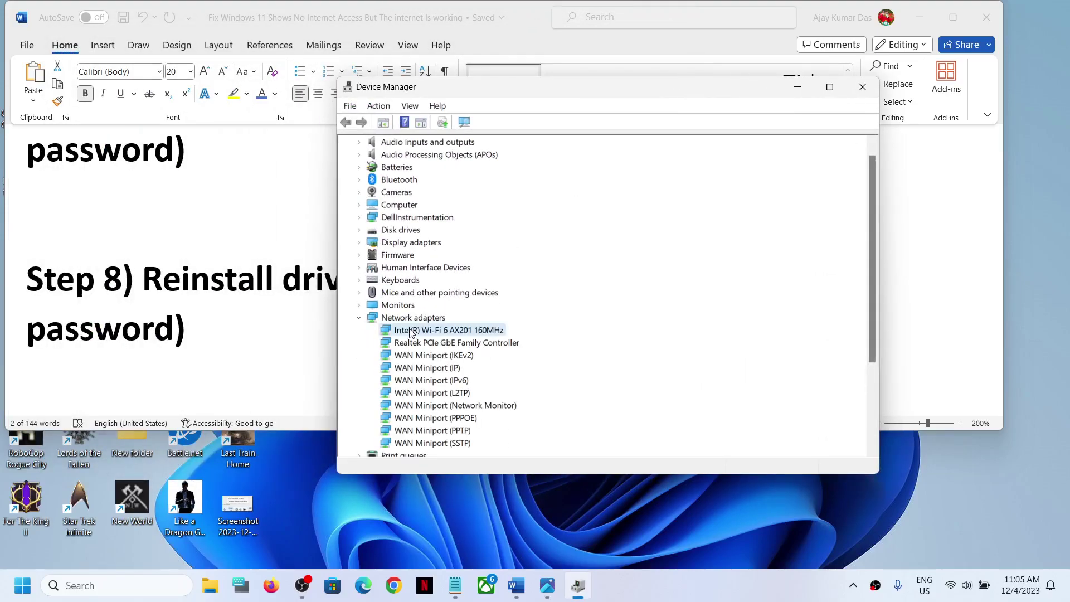
Step: Reinstall the Intel(R) Wi-Fi 6 AX201 160MHz driver from the list of available drivers on the computer, and close Device Manager
right_click(445, 335)
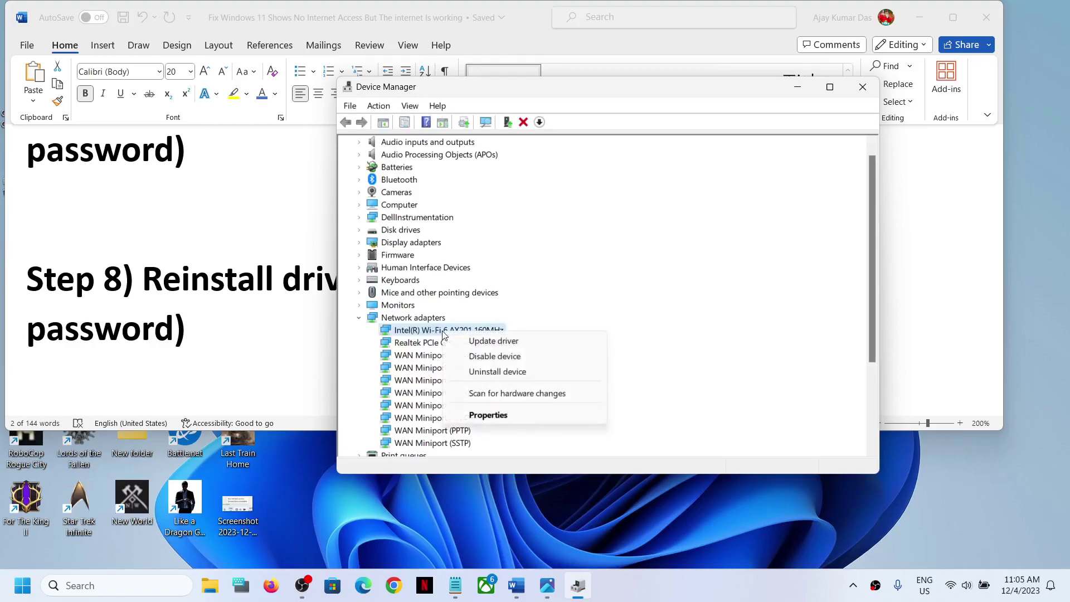
click(479, 340)
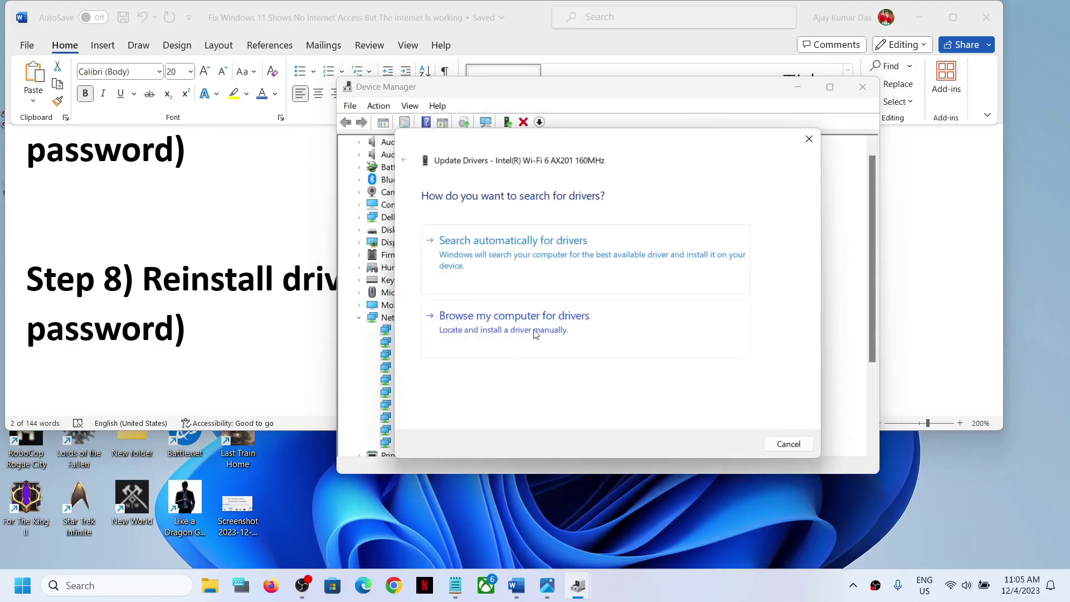
click(563, 328)
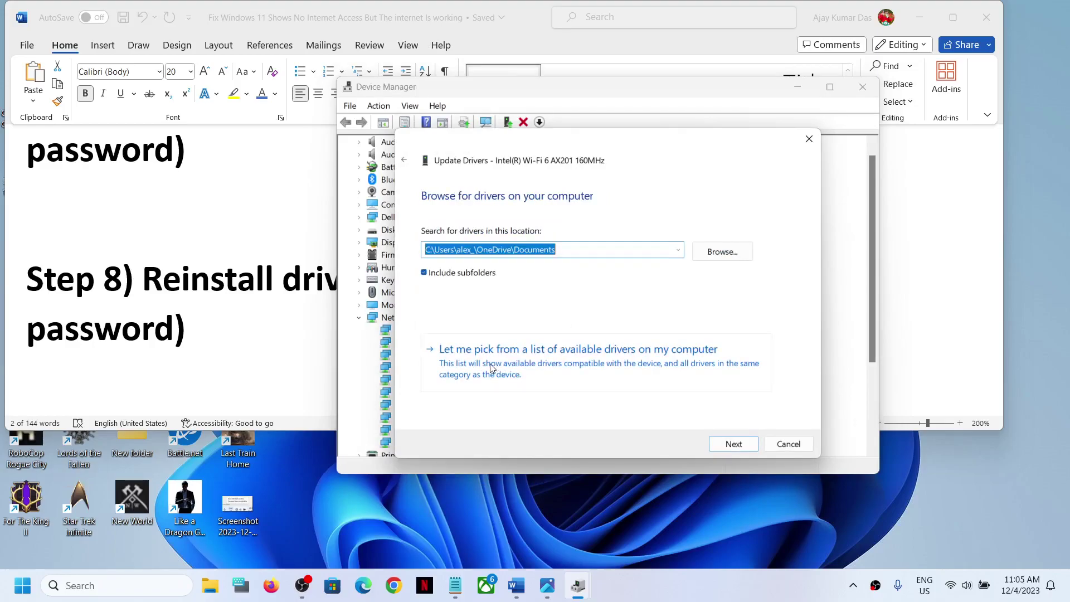
click(582, 367)
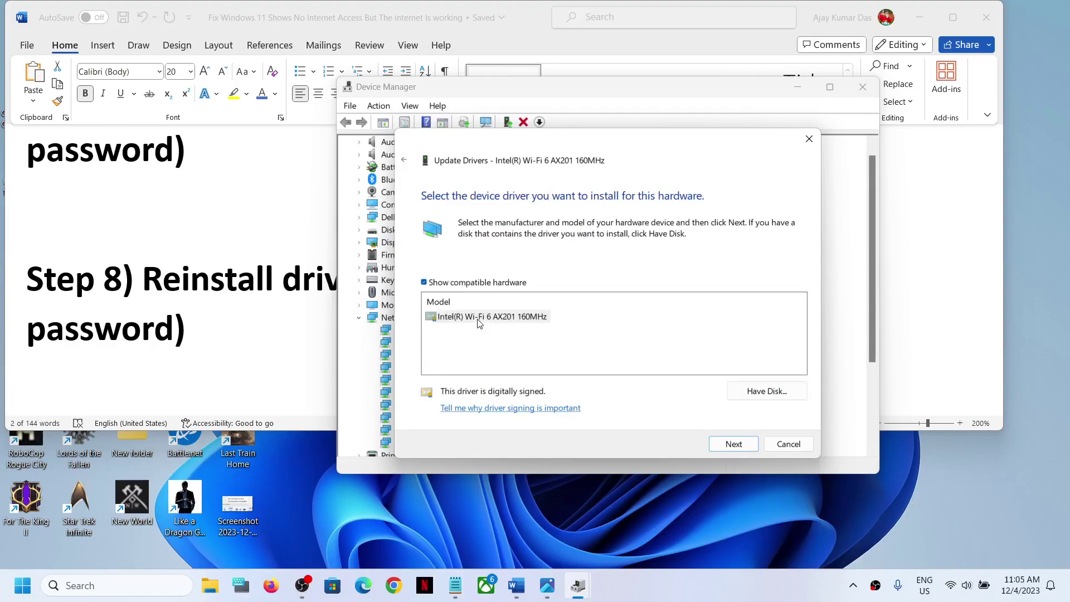
click(481, 319)
click(735, 446)
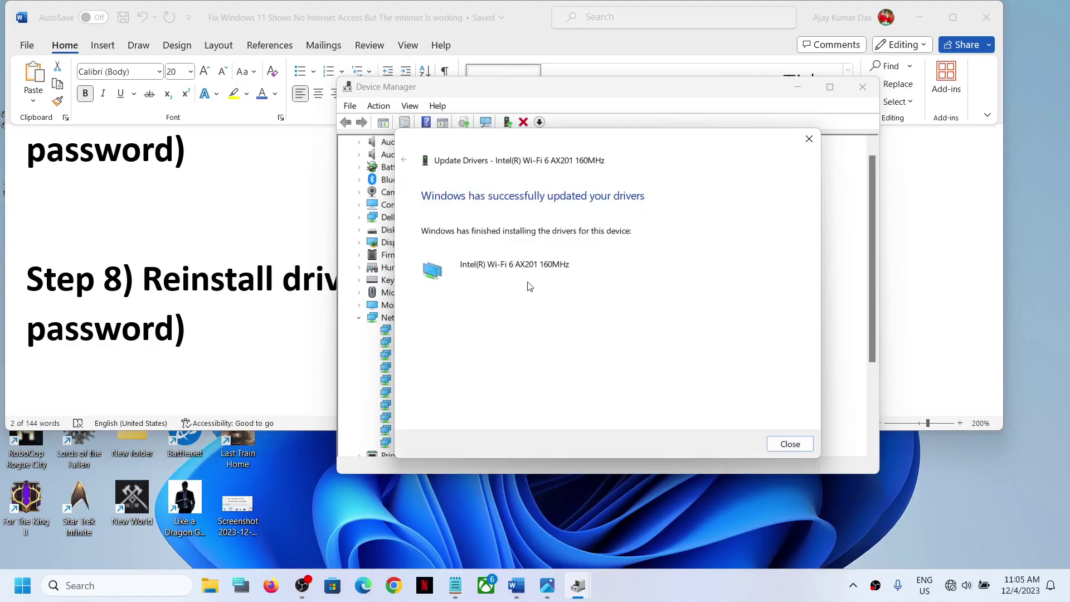
click(790, 445)
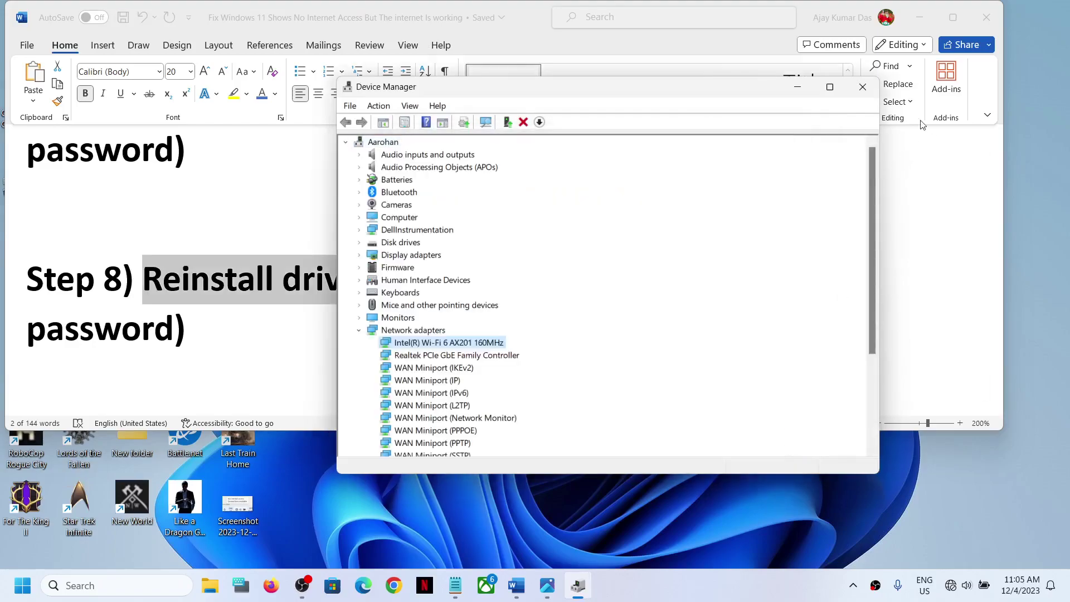
click(863, 87)
Step: Look at the computer's power options and leave them without choosing one
click(23, 585)
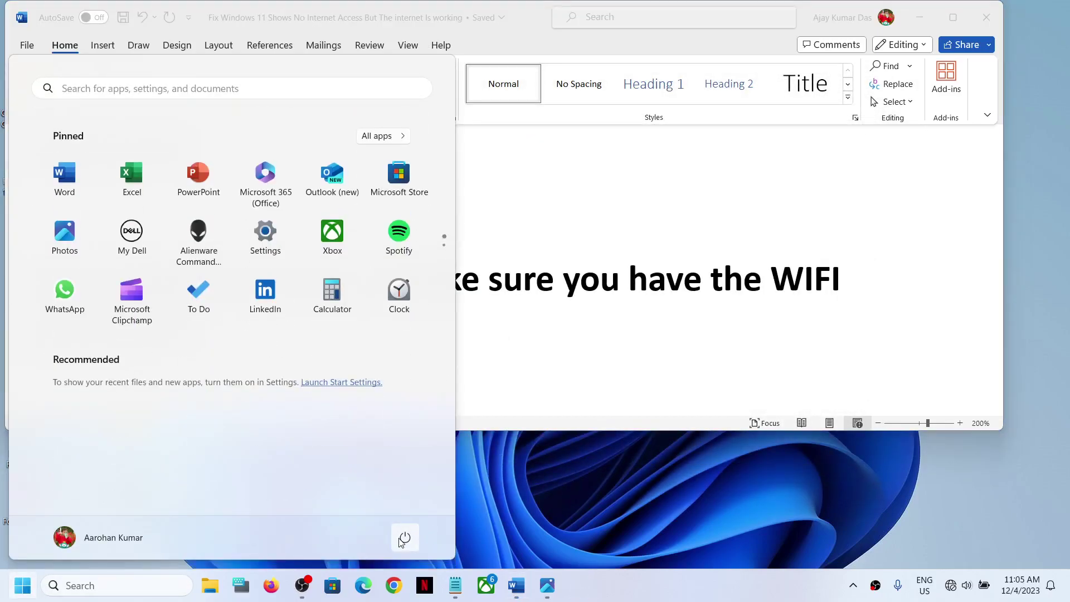
click(402, 539)
click(833, 334)
click(893, 341)
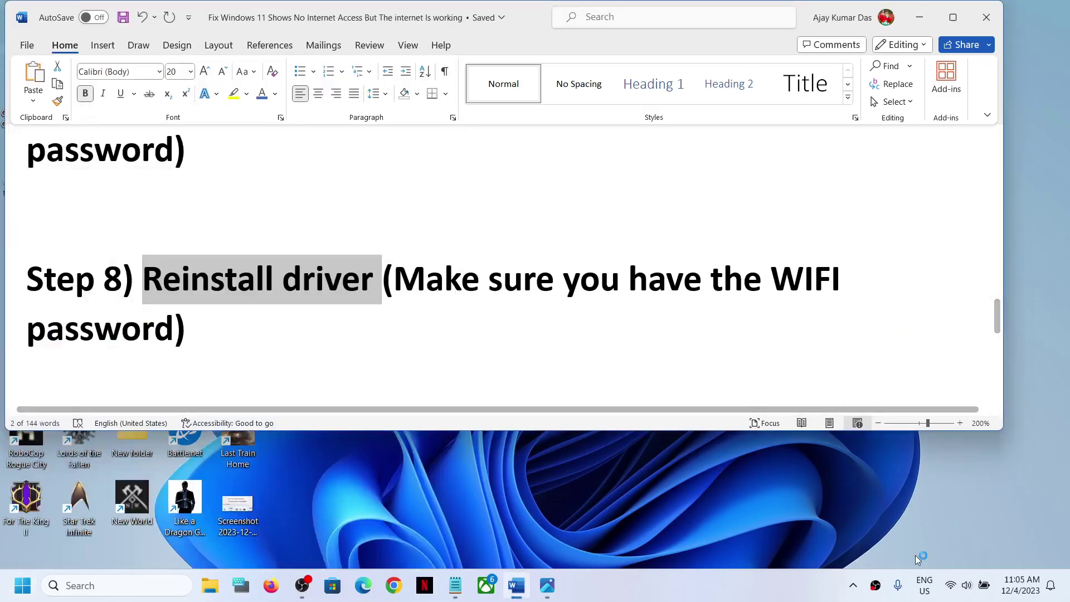
Step: Add the address Dell.com/support below Step 9 about installing the wireless driver in the Word document
scroll(309, 398, down, 5)
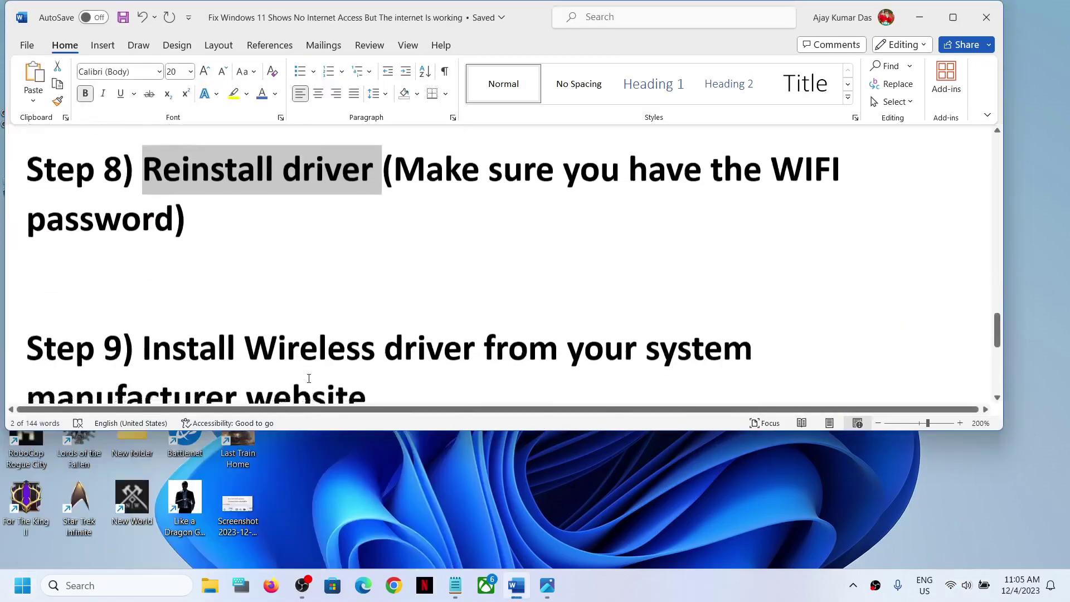
drag(146, 252, 759, 258)
click(276, 285)
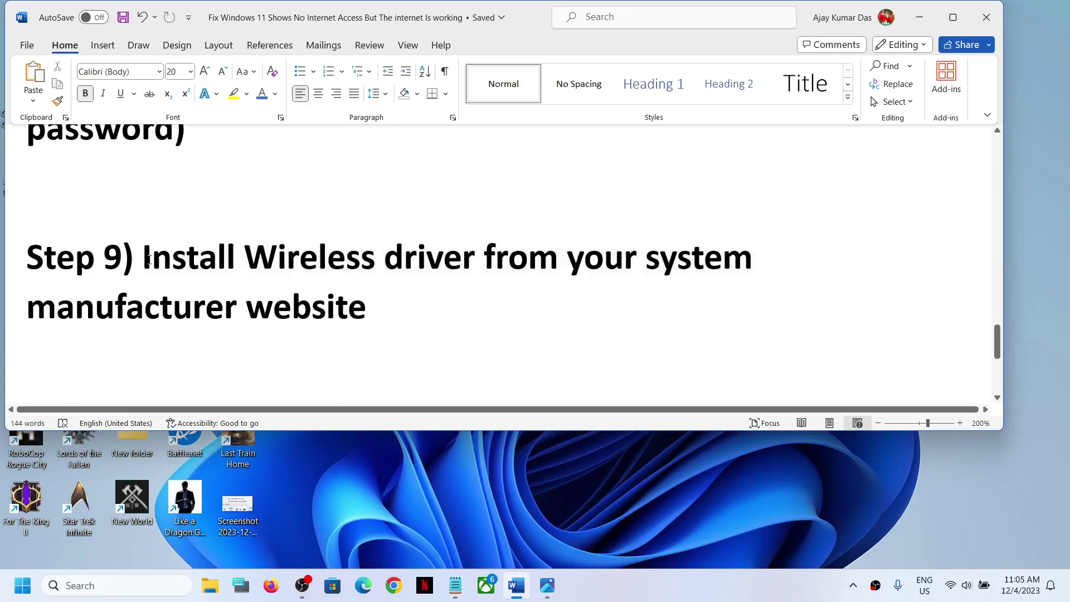
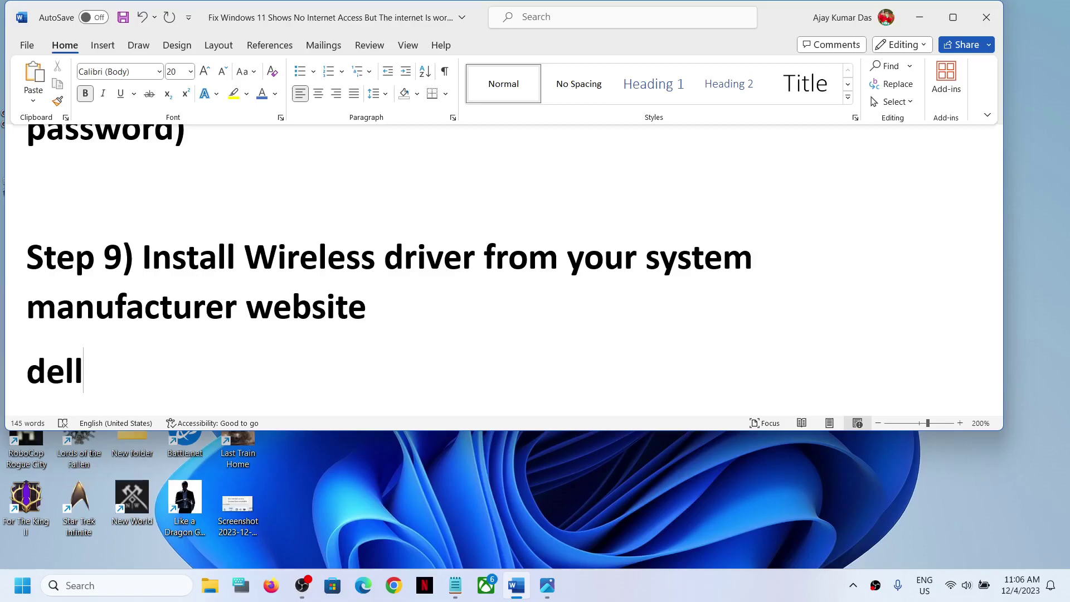
text(.com)
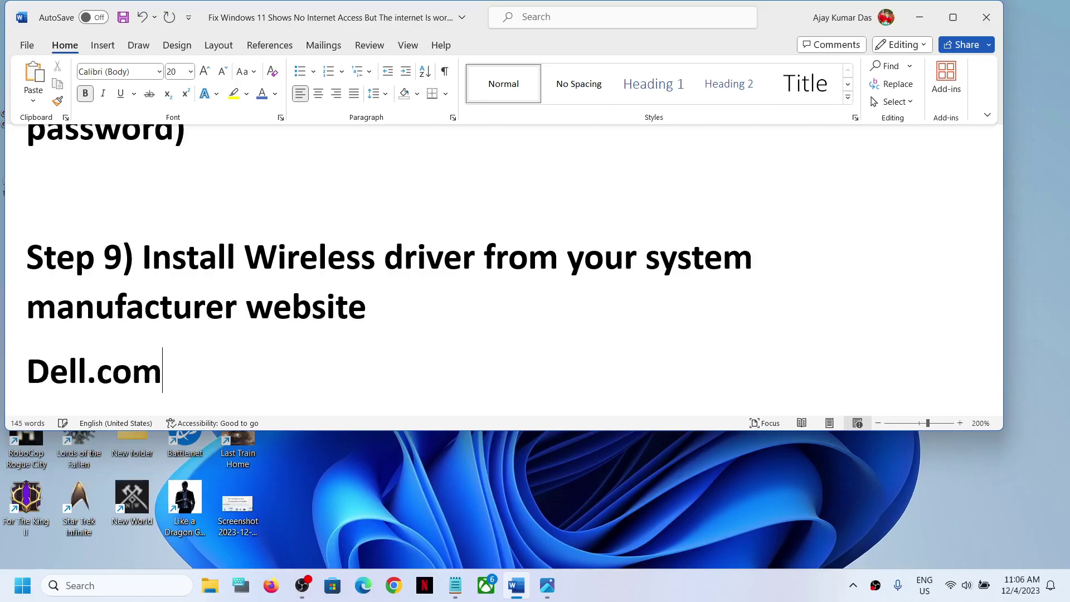
text(/support)
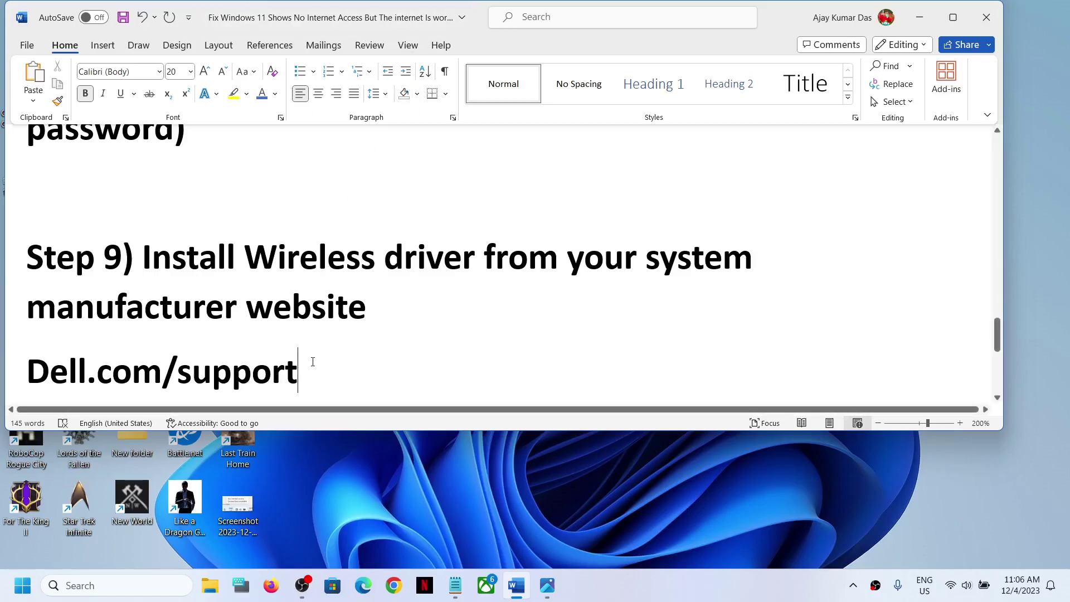
Step: Copy the address Dell.com/support from the document, switch to Chrome and open that page
drag(306, 366, 50, 377)
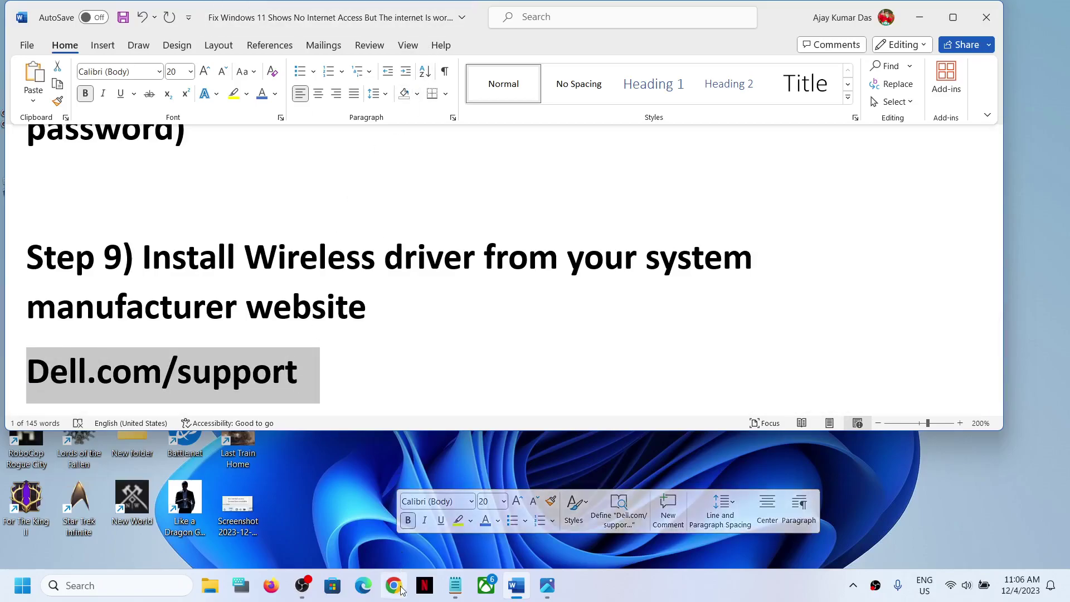
click(403, 583)
text(Dell.com/support)
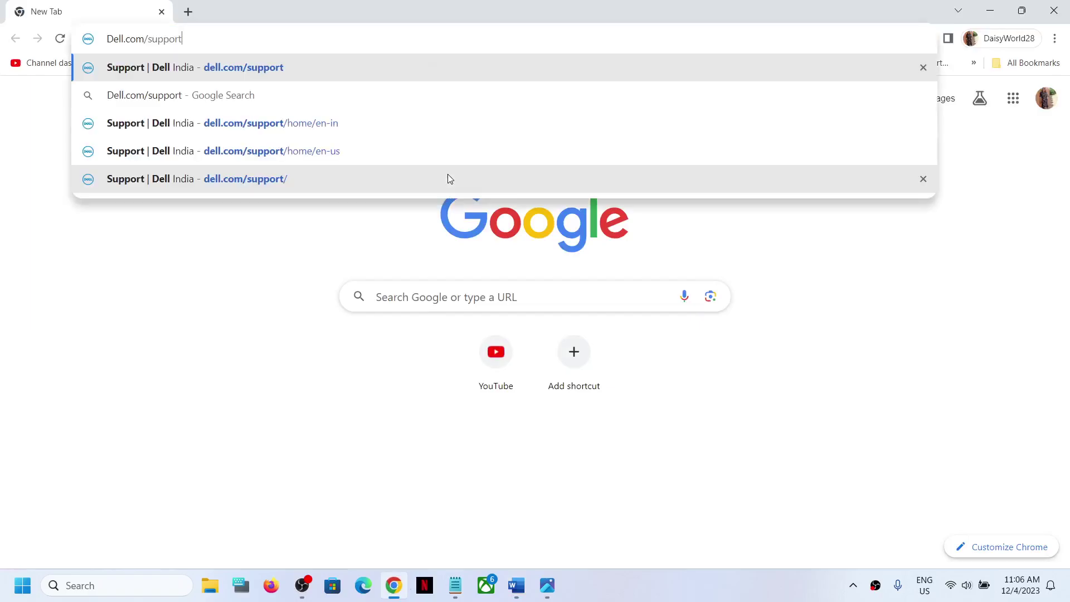
key(Return)
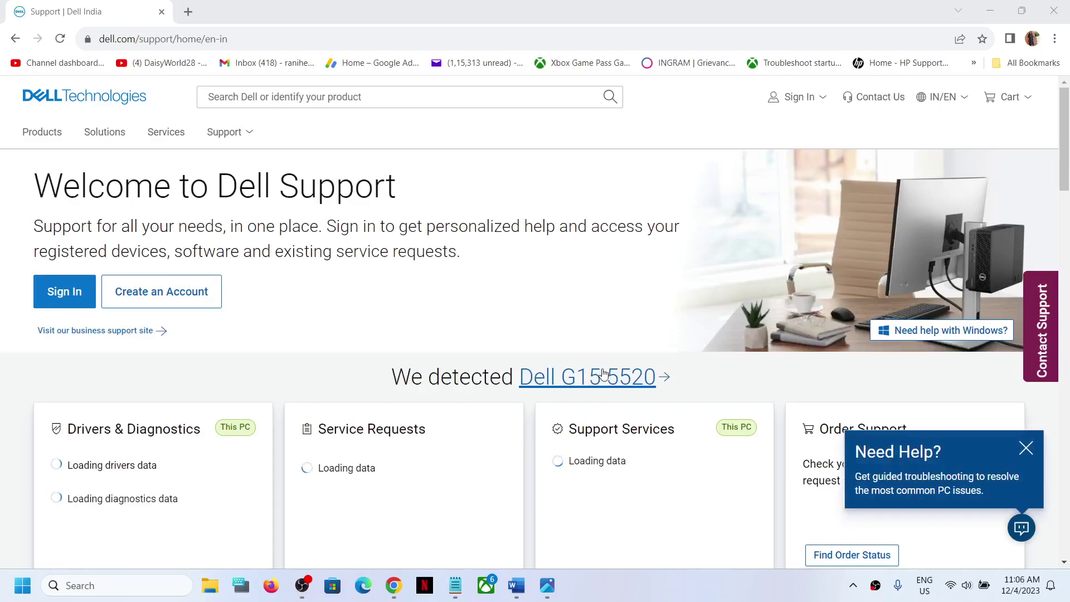
Step: Browse all Dell products through Computers, Laptops and G Series, and select the Dell G15 5520 as the product
scroll(636, 358, down, 3)
scroll(636, 359, down, 4)
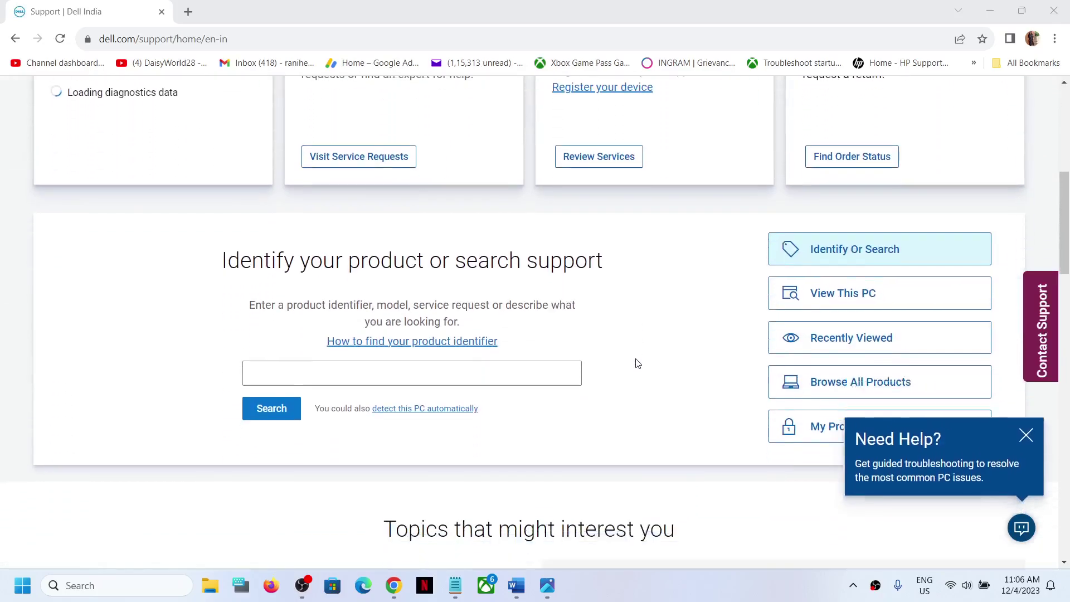
scroll(626, 357, down, 1)
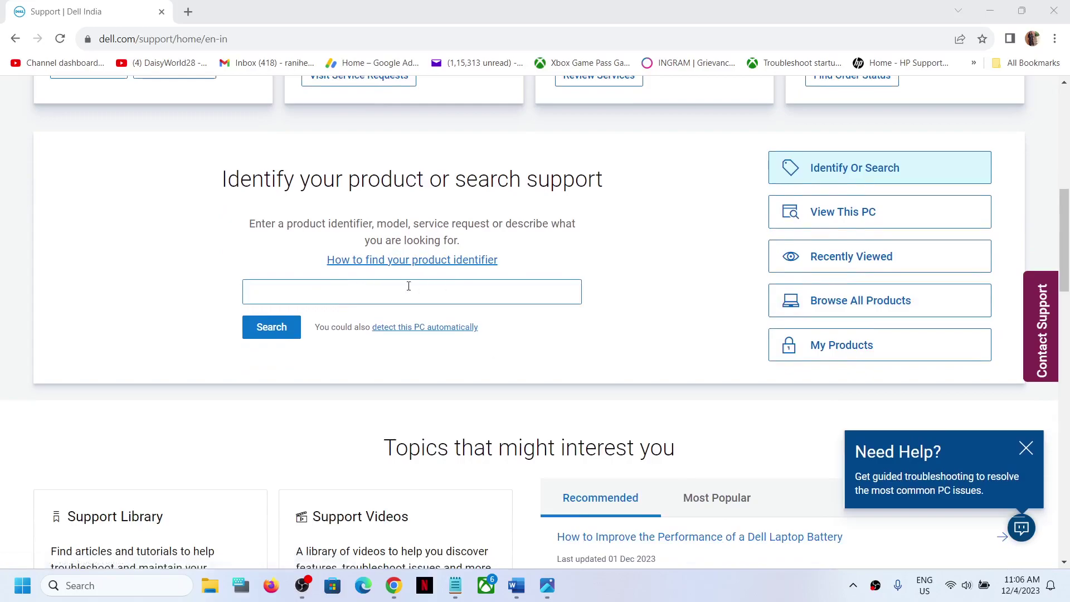
click(855, 309)
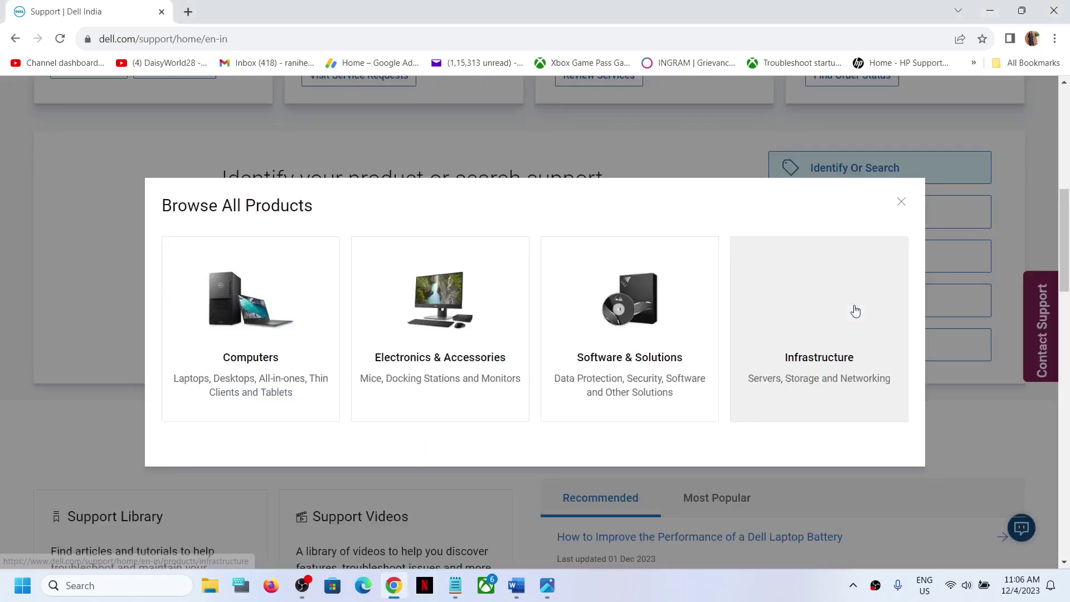
click(261, 322)
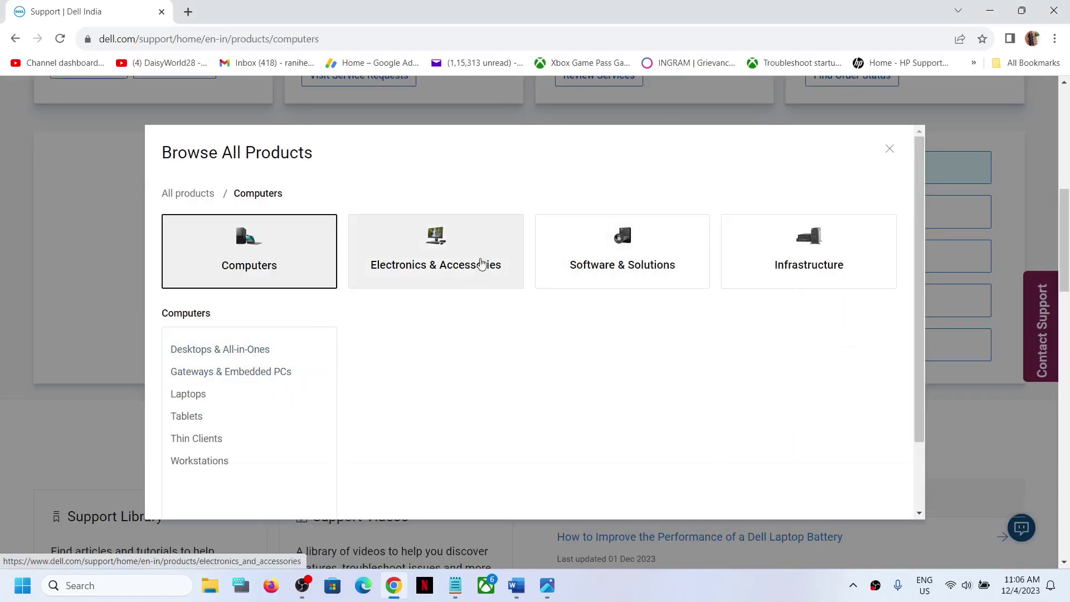
click(192, 394)
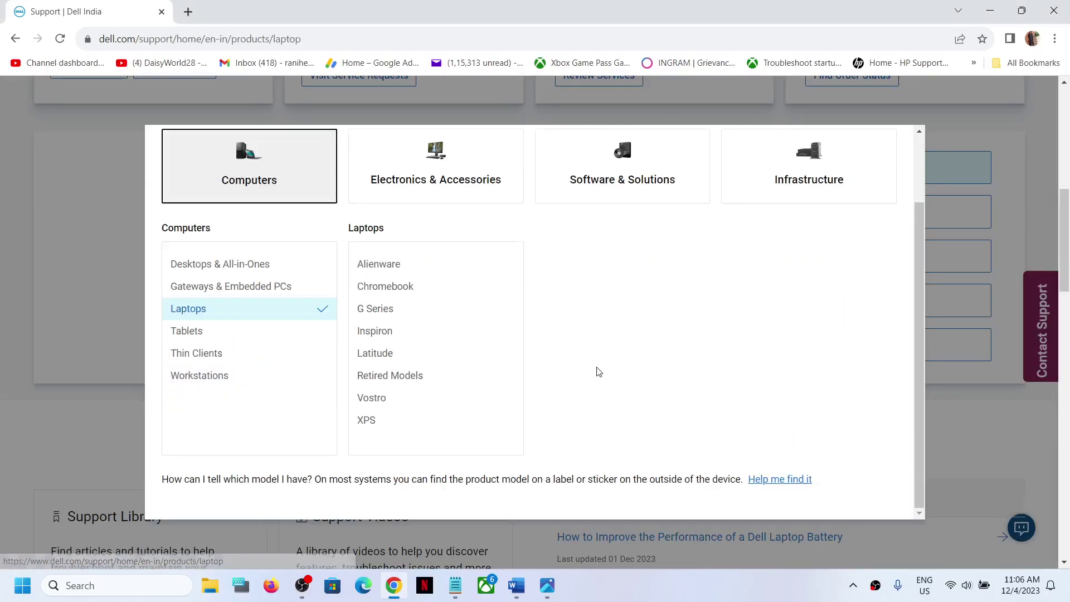
click(404, 313)
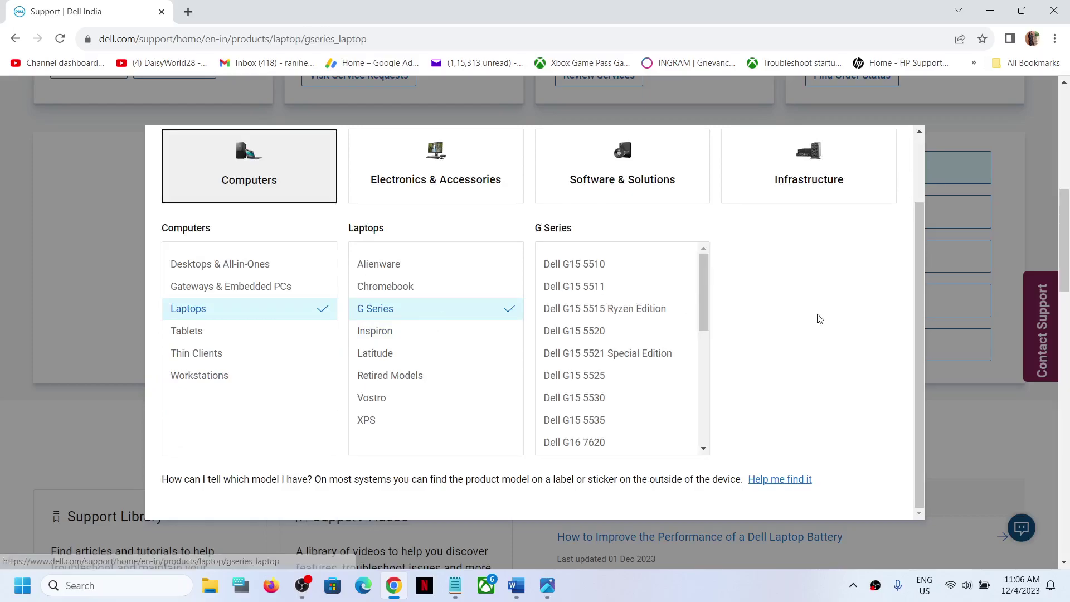
click(617, 333)
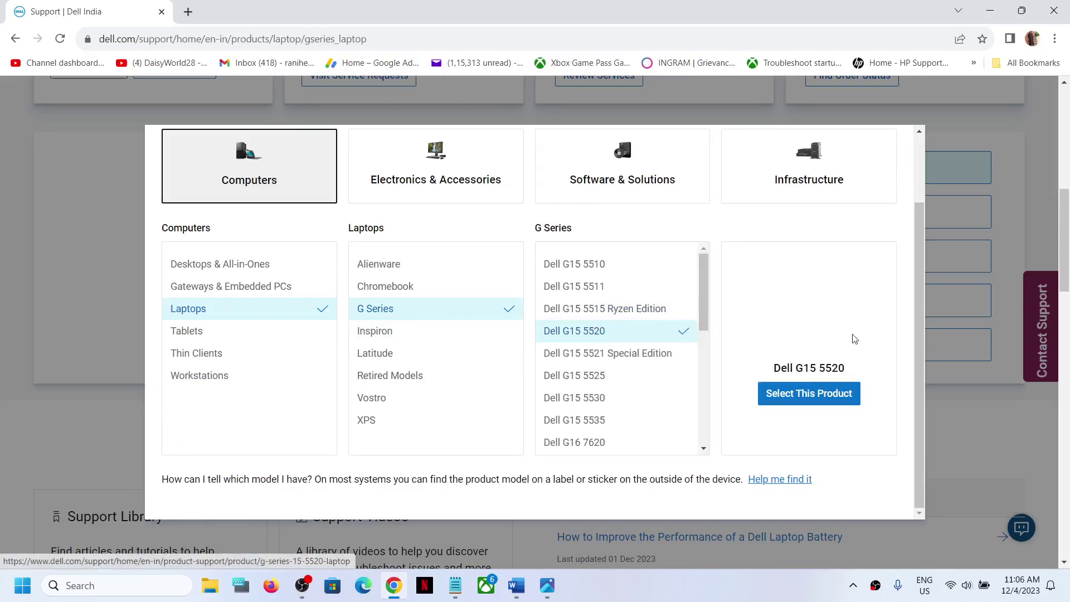
click(815, 396)
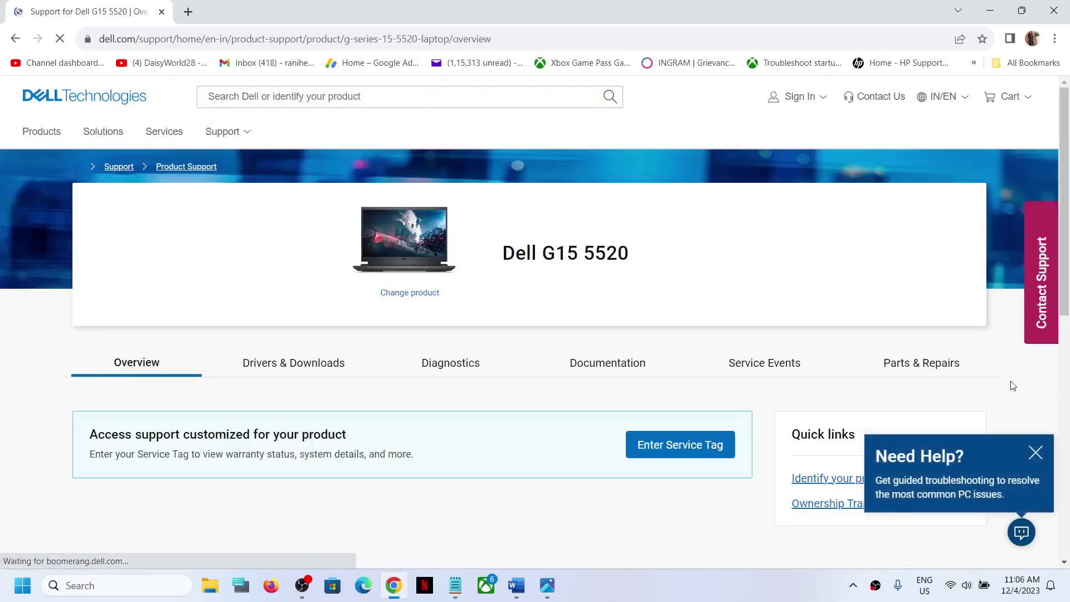
Step: Open the Drivers & Downloads section for the Dell G15 5520 and filter the downloads by the Driver type
scroll(652, 363, down, 4)
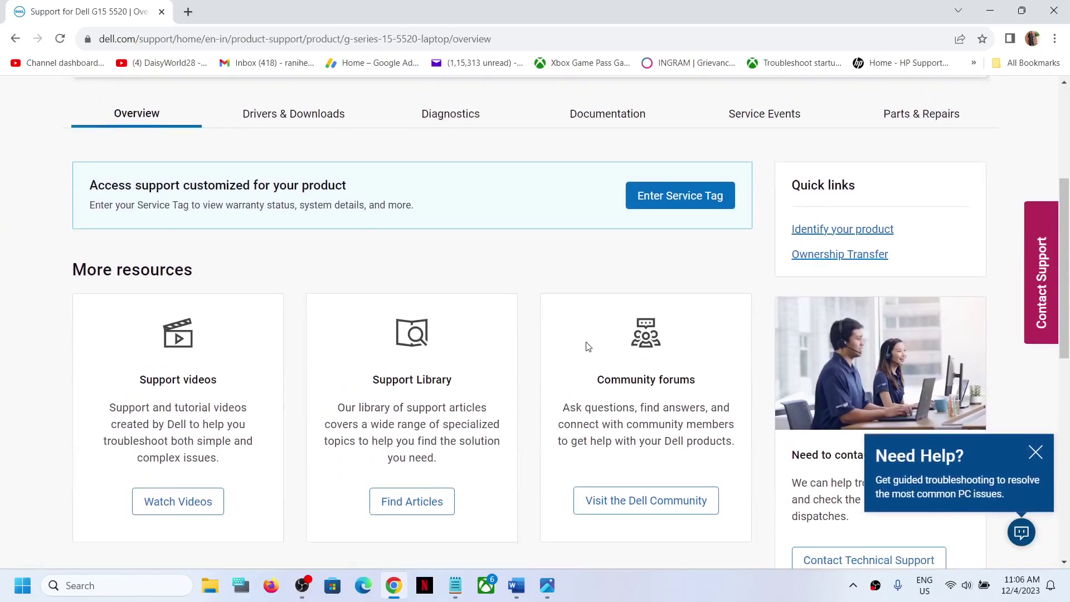
click(257, 159)
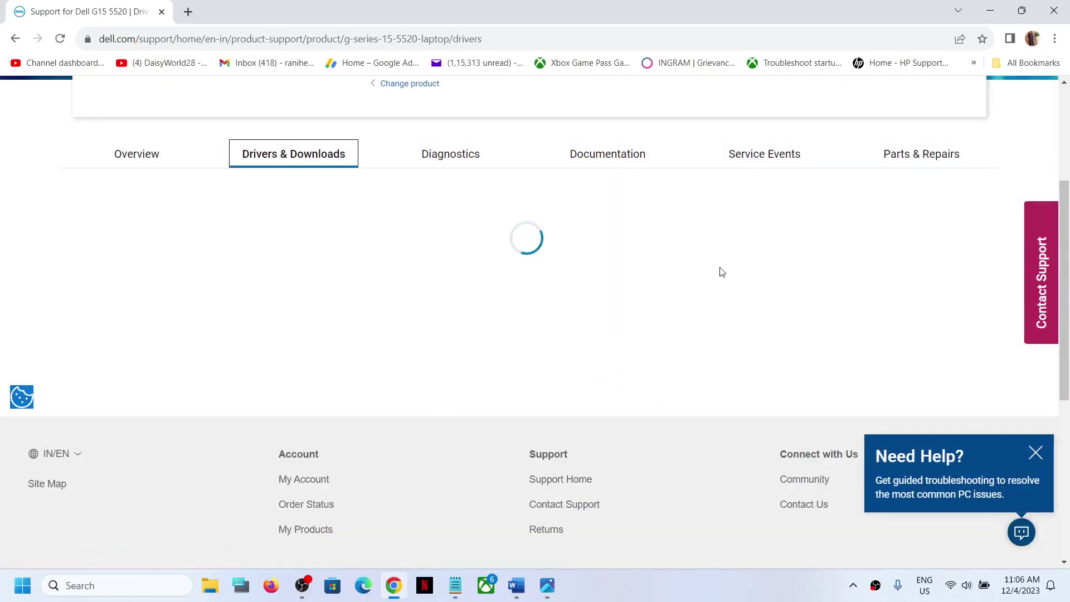
scroll(722, 286, down, 3)
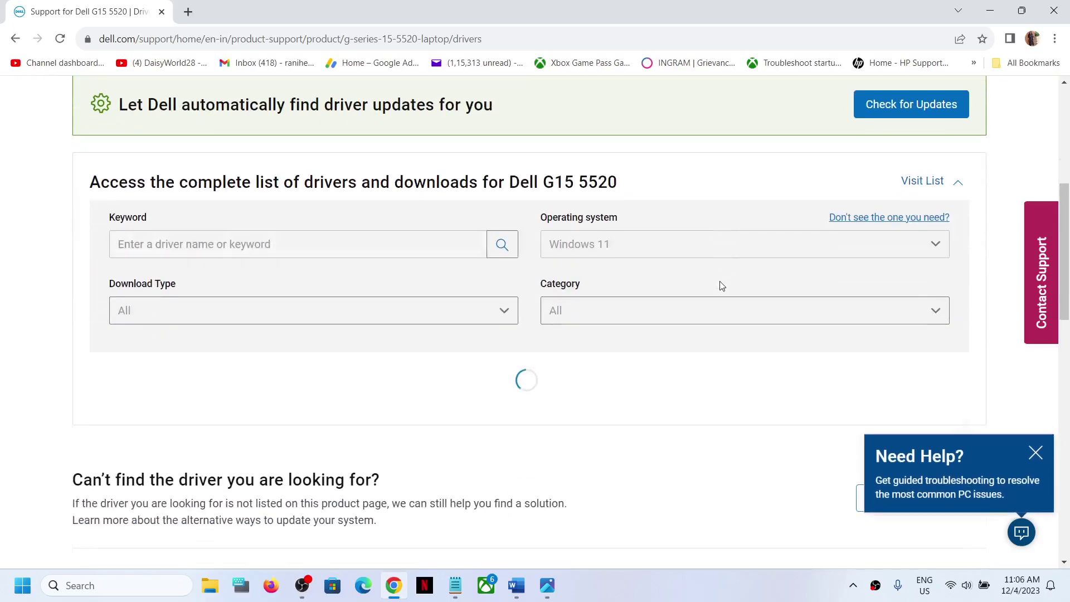
scroll(723, 286, down, 3)
click(478, 170)
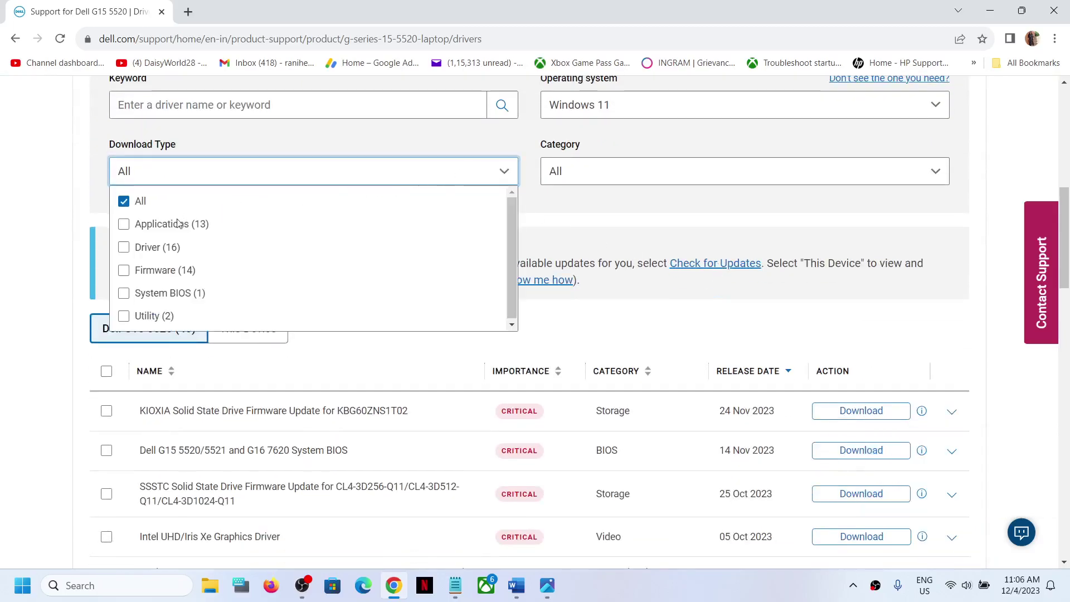
click(141, 249)
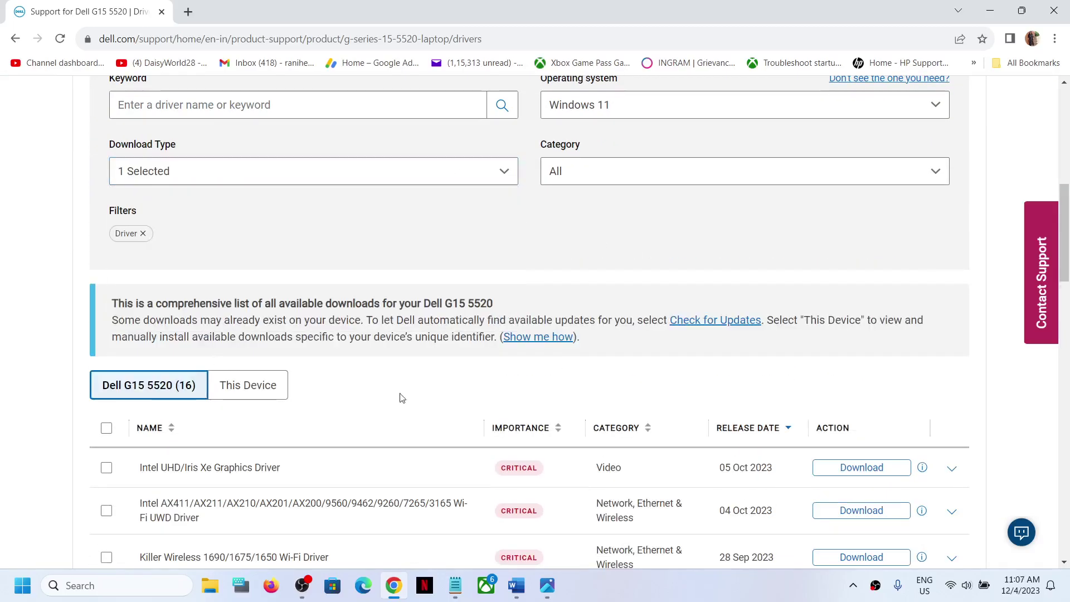
scroll(401, 398, down, 5)
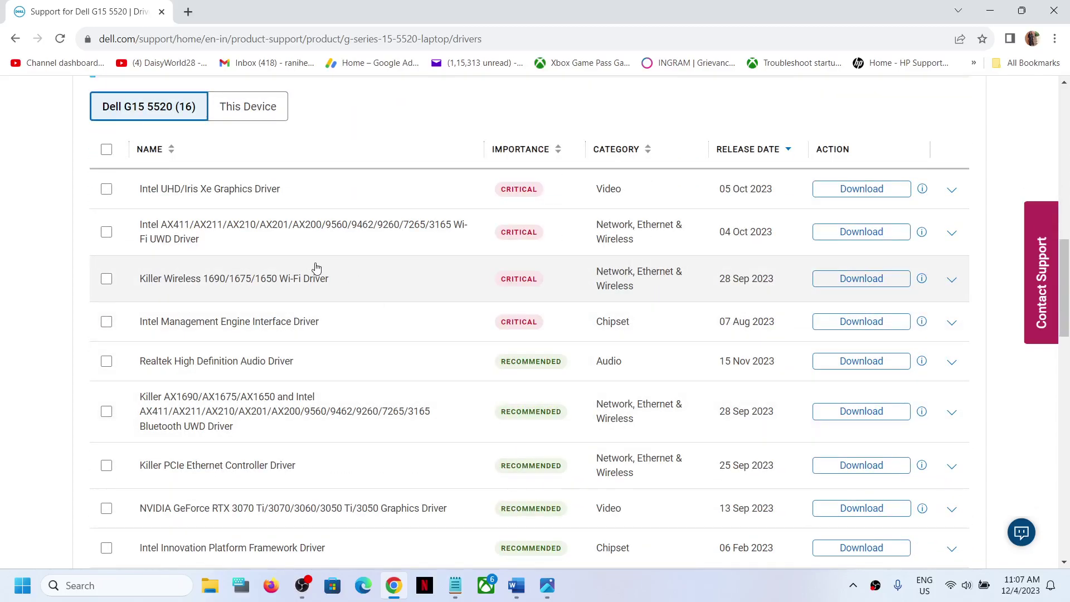
Step: Examine the details of the Intel AX411/AX211 Wi-Fi UWD Driver and the Killer Wireless 1690/1675/1650 Wi-Fi Driver, then collapse both entries
drag(133, 286, 316, 280)
drag(139, 224, 321, 234)
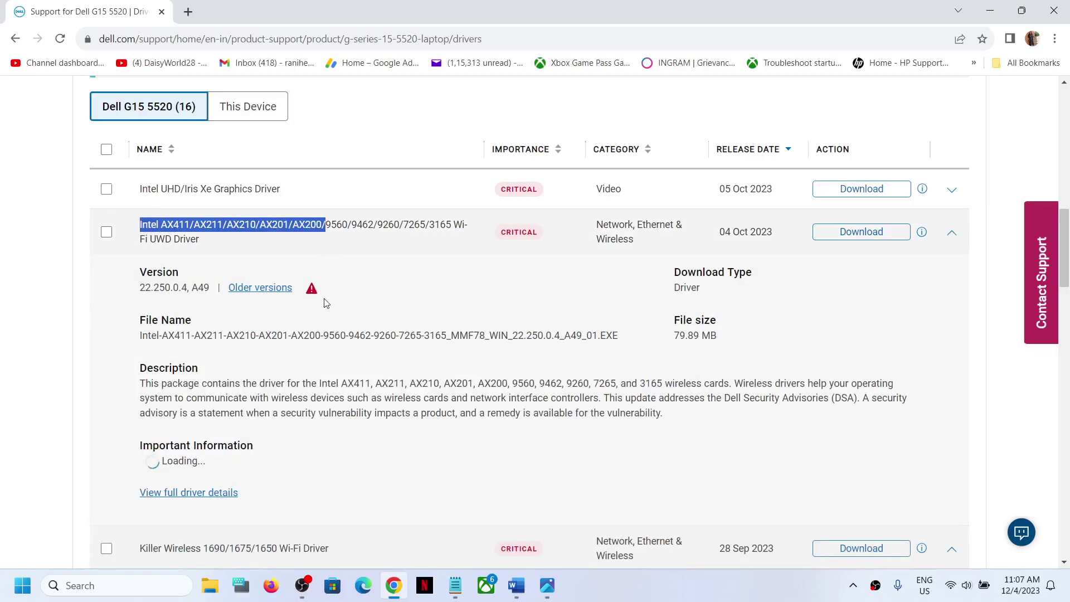
click(168, 232)
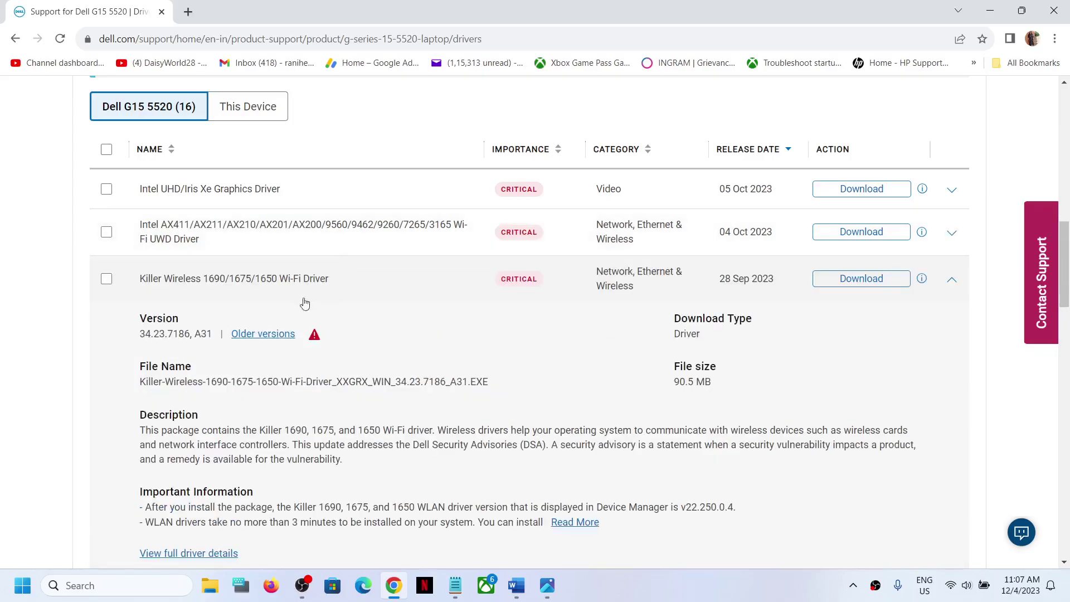
click(187, 280)
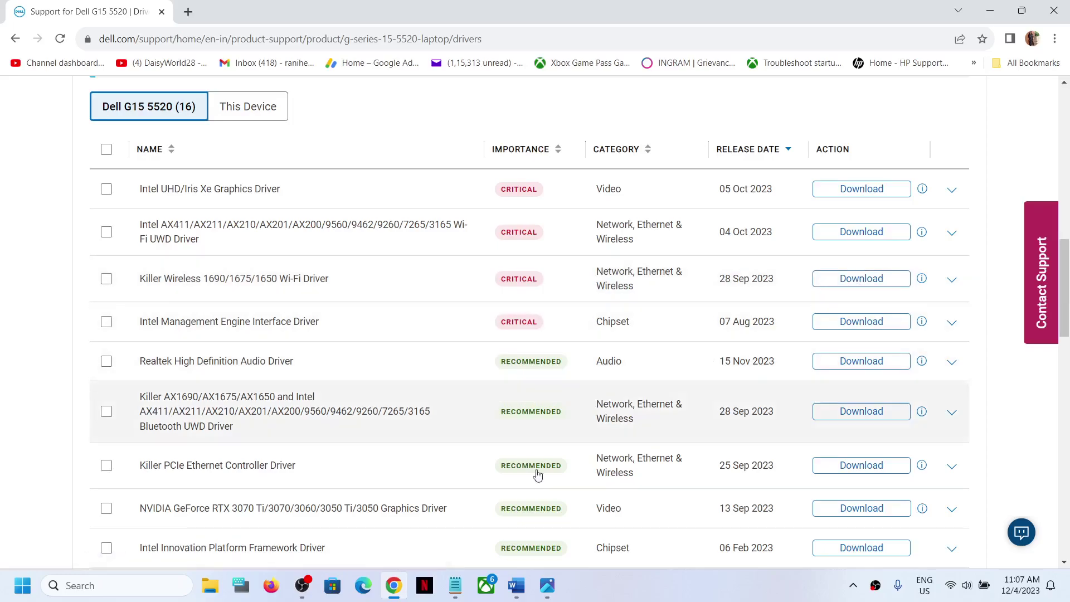
Step: Switch to Word, highlight the Step 9 wireless driver instruction, and check the power options in the Start menu
click(516, 586)
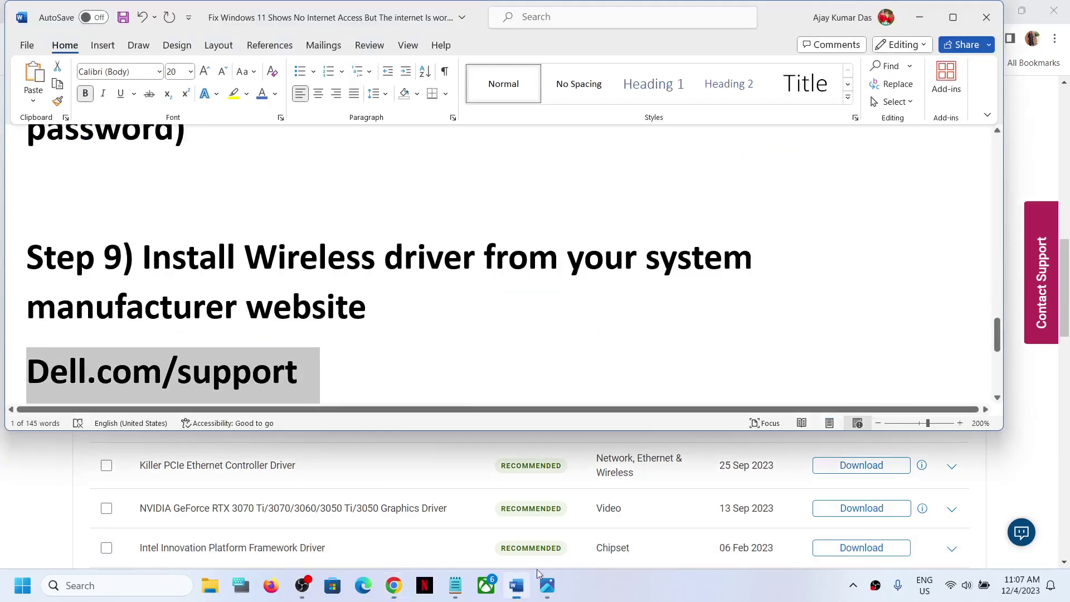
click(215, 296)
drag(143, 257, 385, 309)
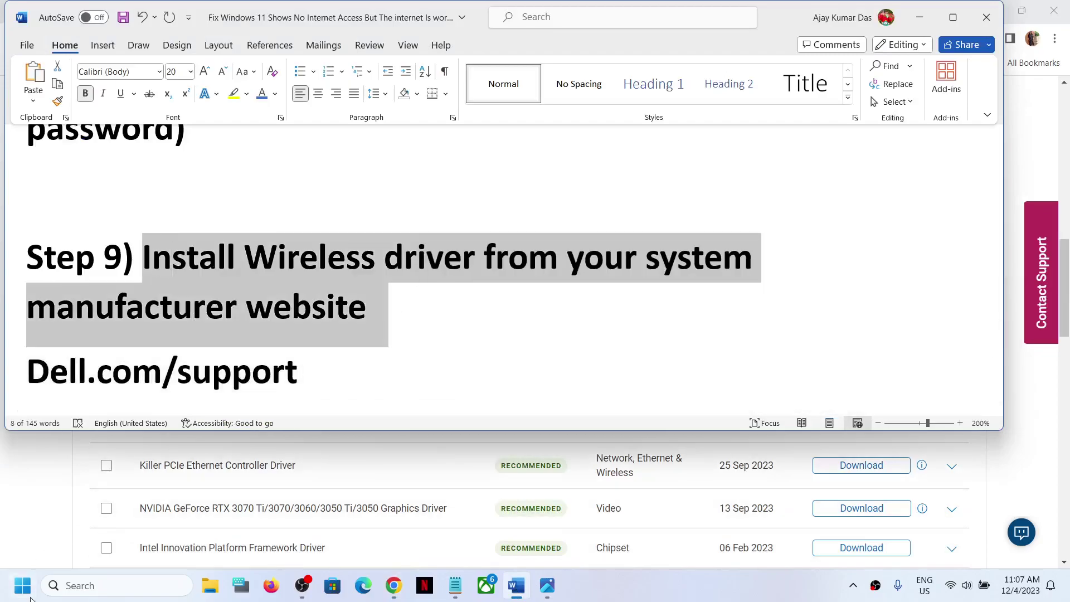
click(22, 585)
click(405, 537)
key(Escape)
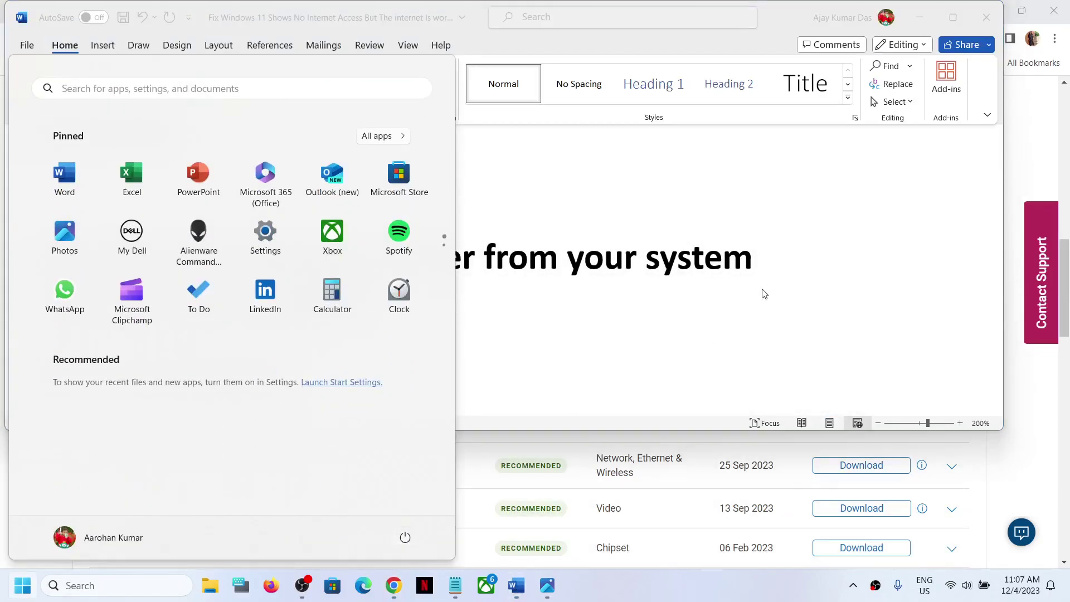
key(Escape)
Step: Find Step 10 in the Word document and highlight its text "Update system BIOS"
scroll(295, 335, down, 3)
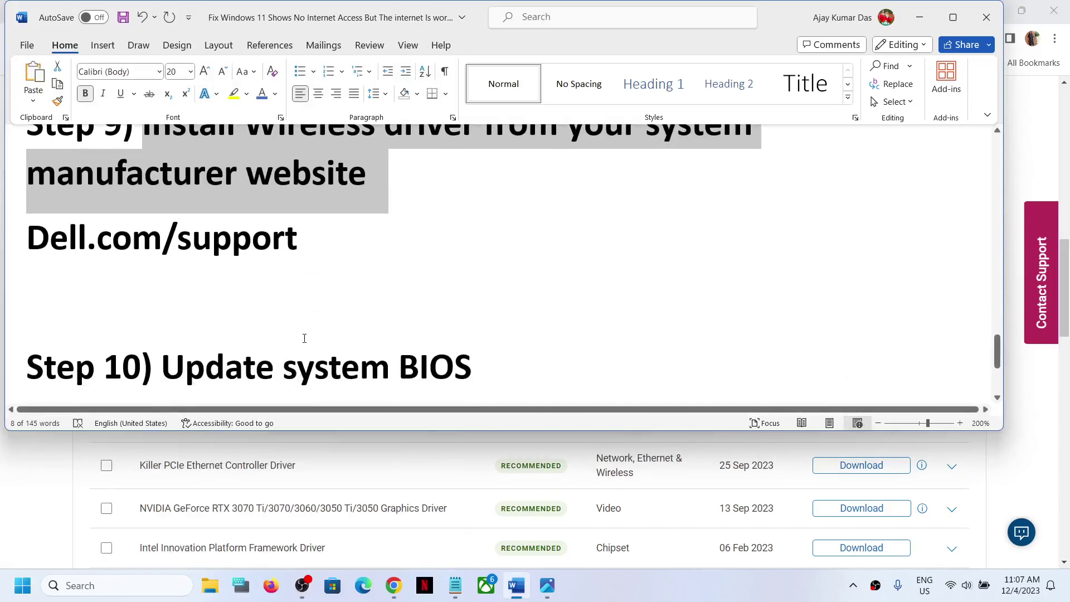
scroll(305, 339, down, 3)
scroll(306, 335, up, 2)
drag(177, 299, 526, 296)
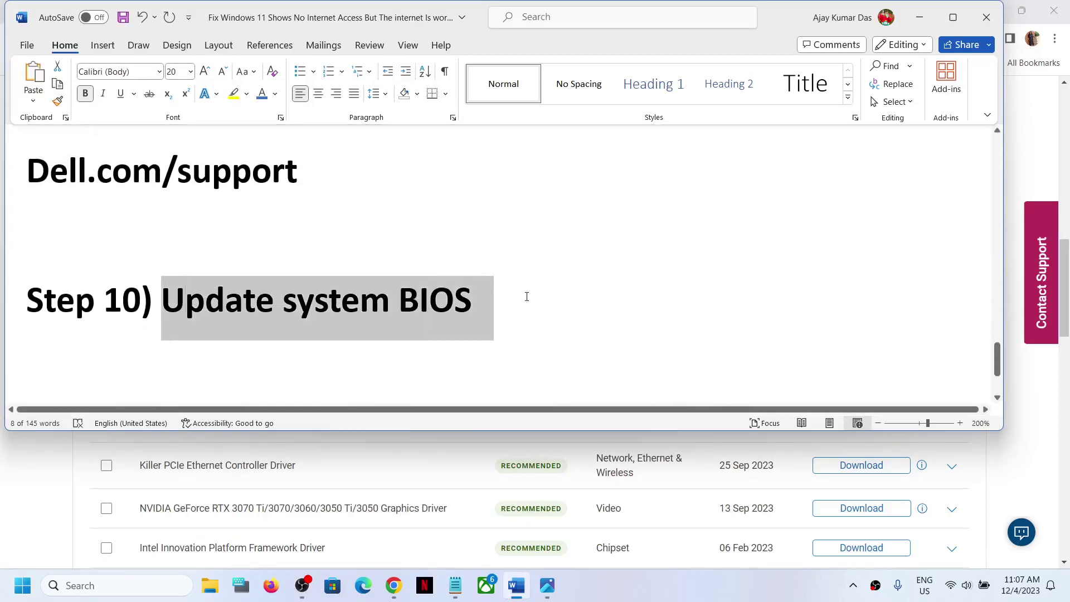
Step: Switch to Chrome and check the product model named at the head of the Dell support page
key(alt+Tab)
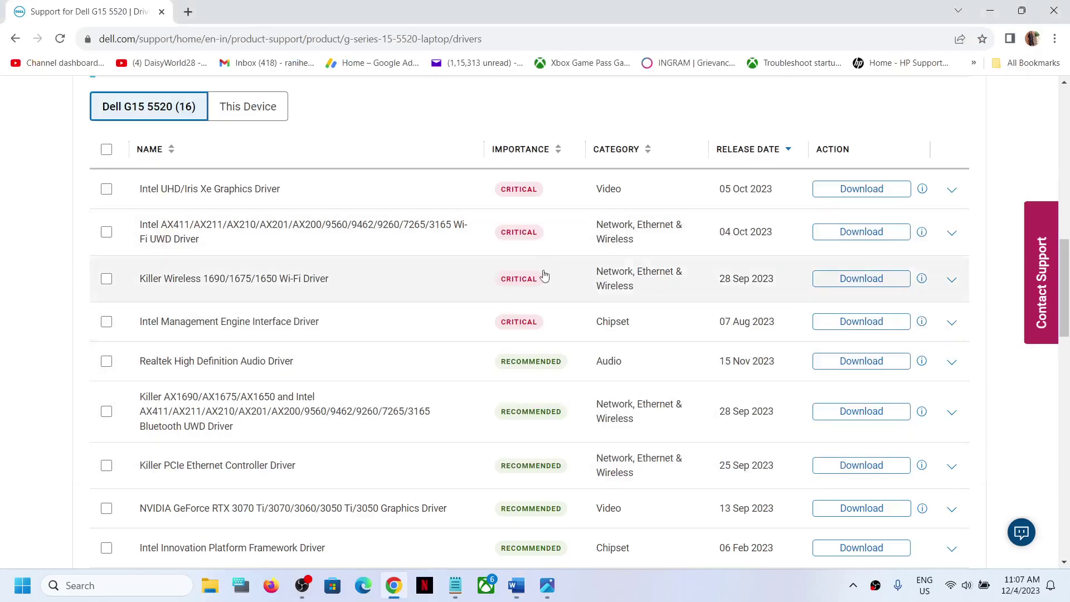
scroll(597, 313, up, 6)
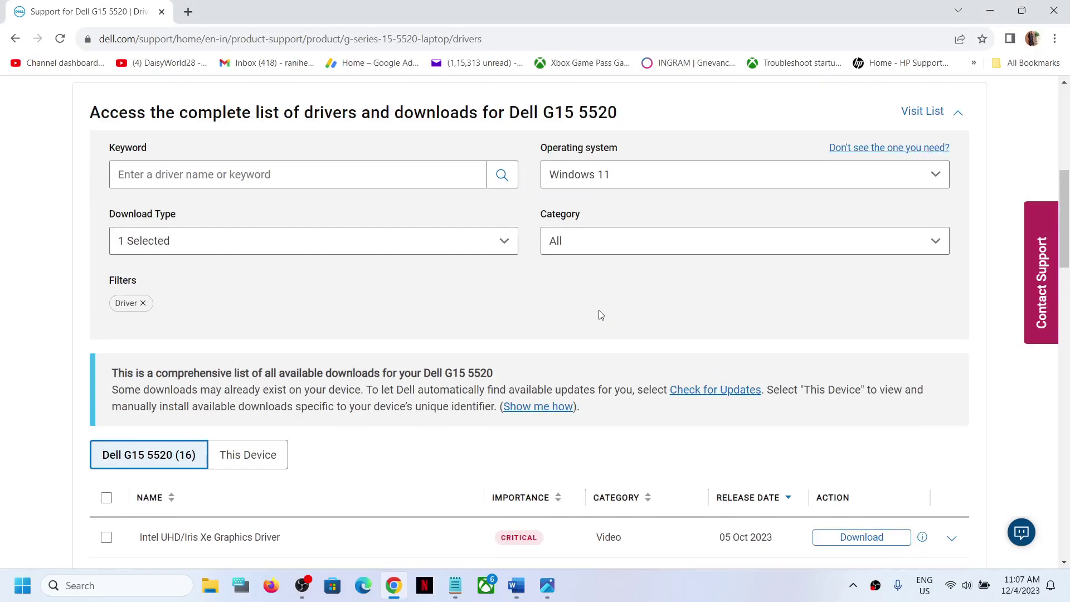
scroll(607, 262, up, 4)
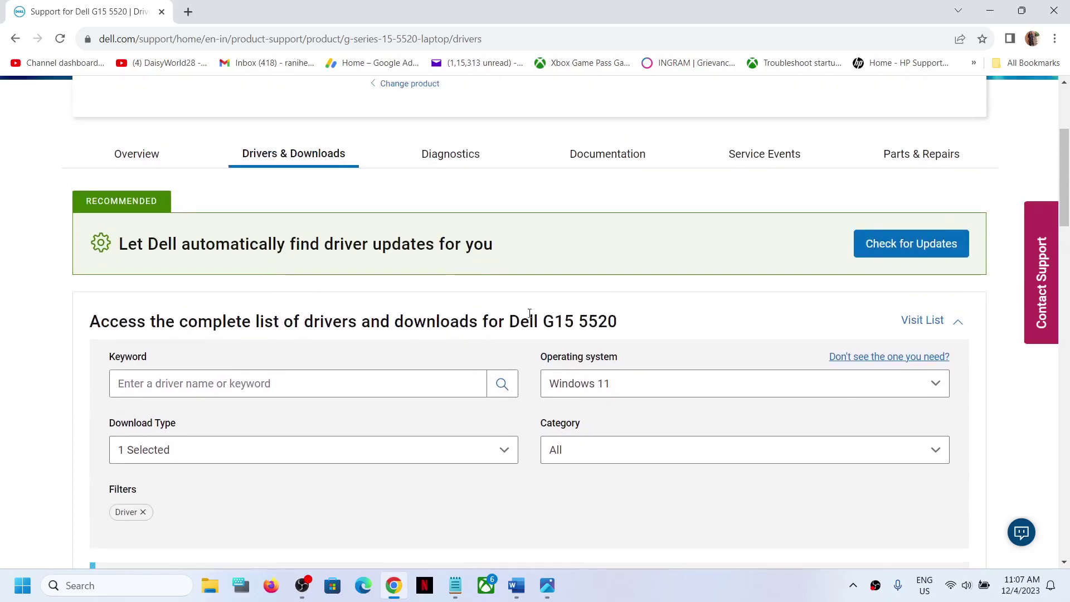
drag(498, 321, 764, 327)
scroll(573, 297, up, 4)
click(498, 266)
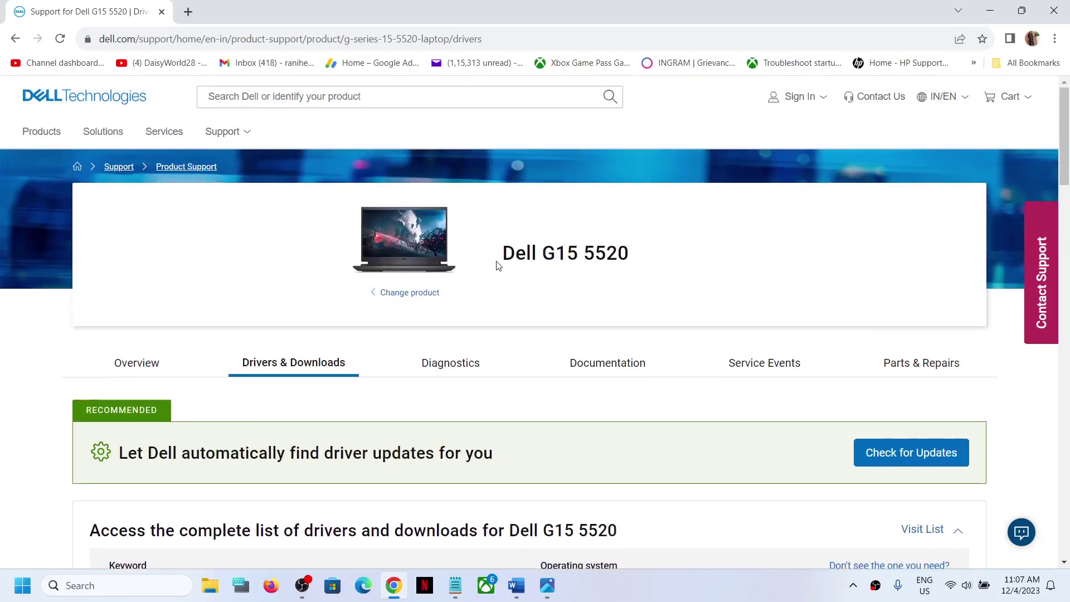
triple_click(498, 266)
Step: Change the download type filter from Driver to System BIOS and download the Dell G15 5520/5521 and G16 7620 System BIOS
scroll(402, 399, down, 13)
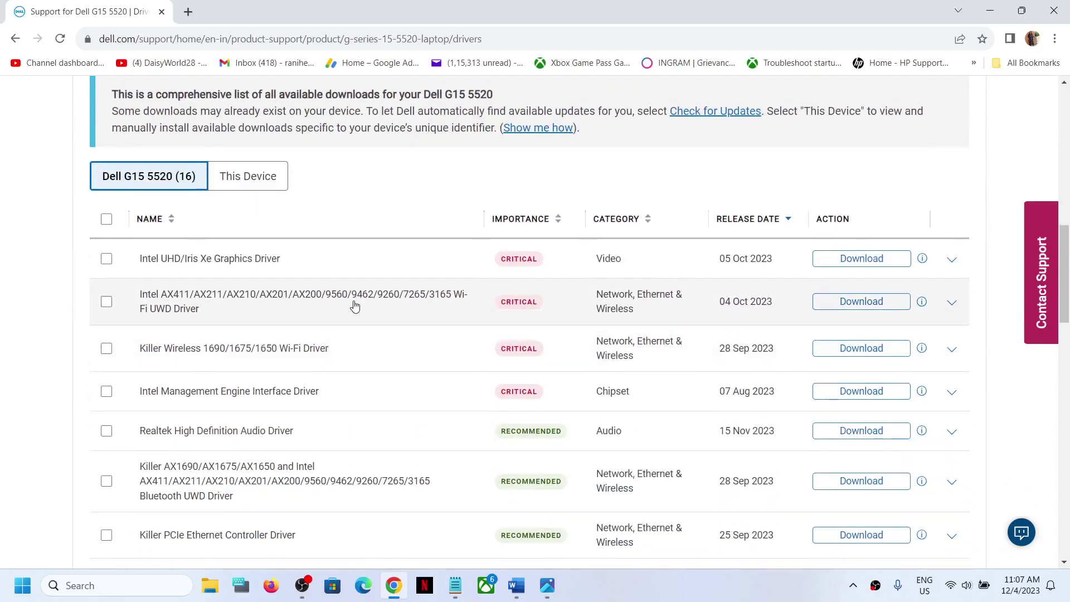
scroll(323, 279, up, 4)
click(180, 177)
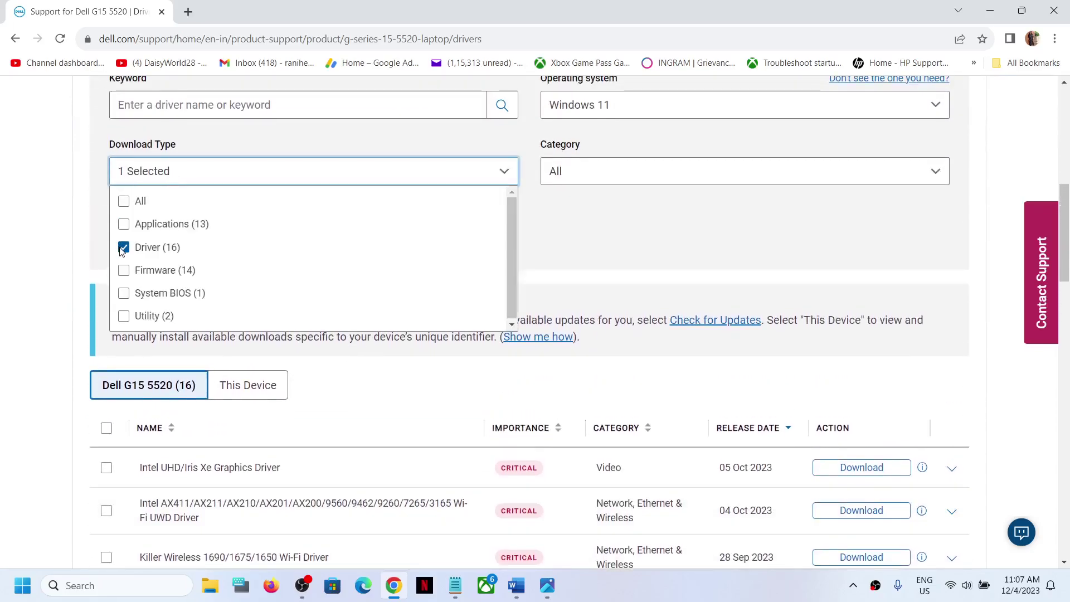
click(124, 247)
click(124, 294)
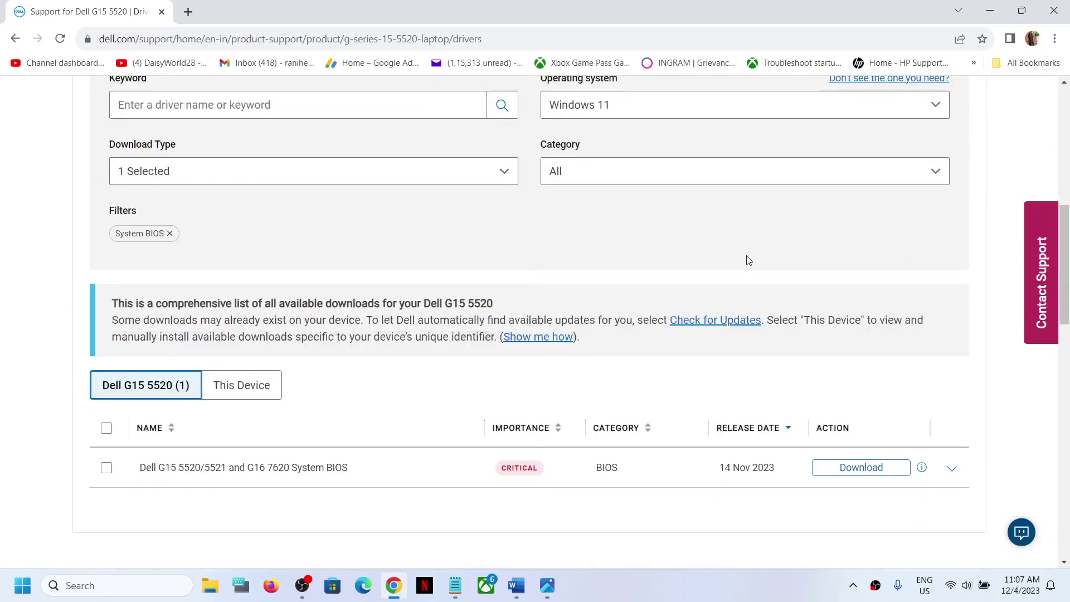
scroll(440, 457, down, 1)
click(872, 408)
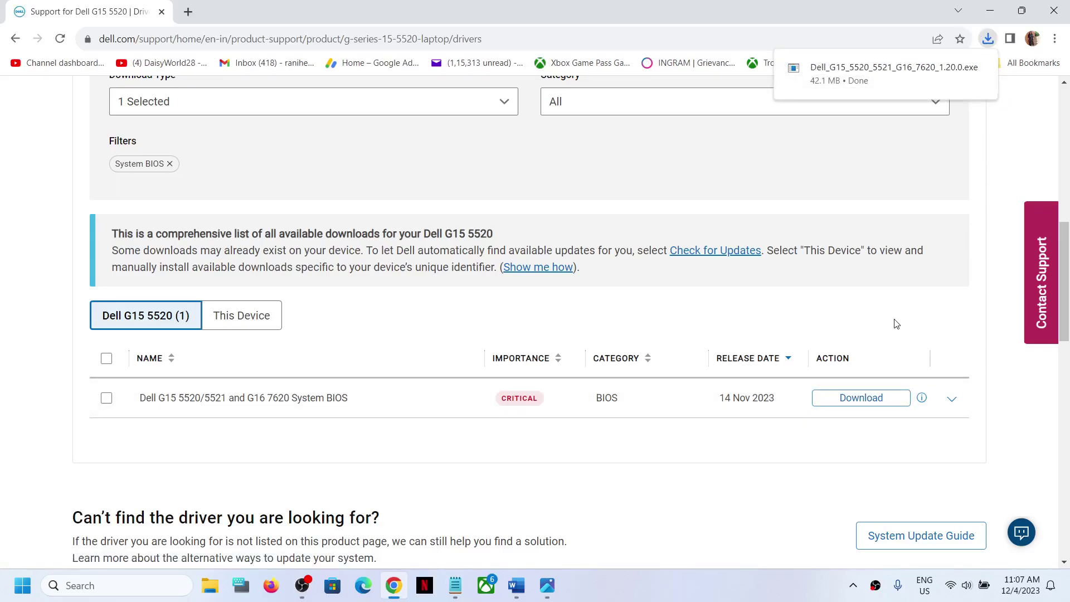
Step: Check the battery charge level in the Windows quick settings and close them again
click(984, 586)
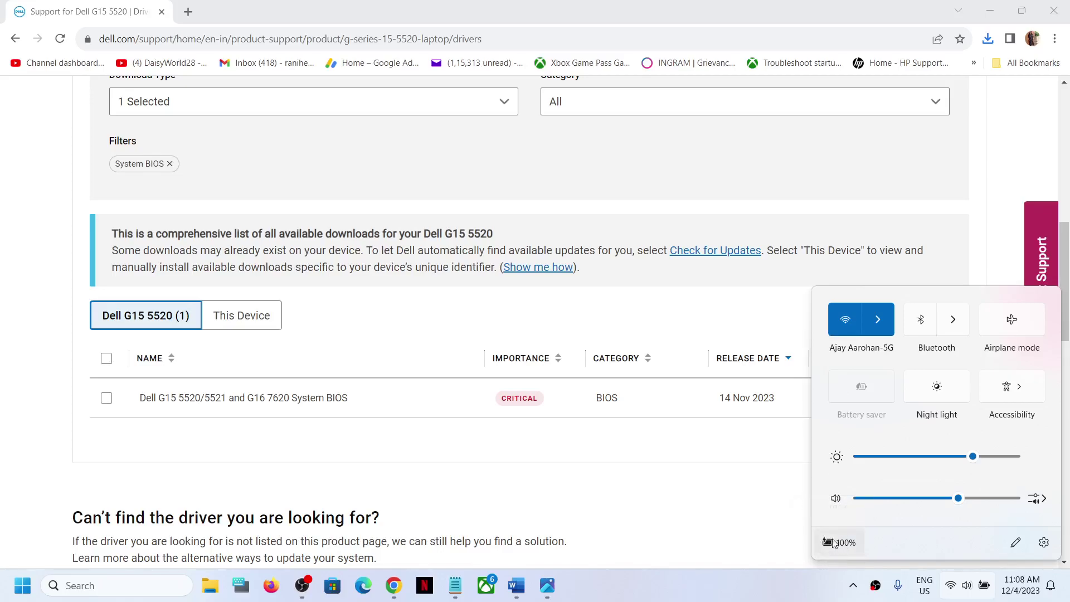
click(807, 590)
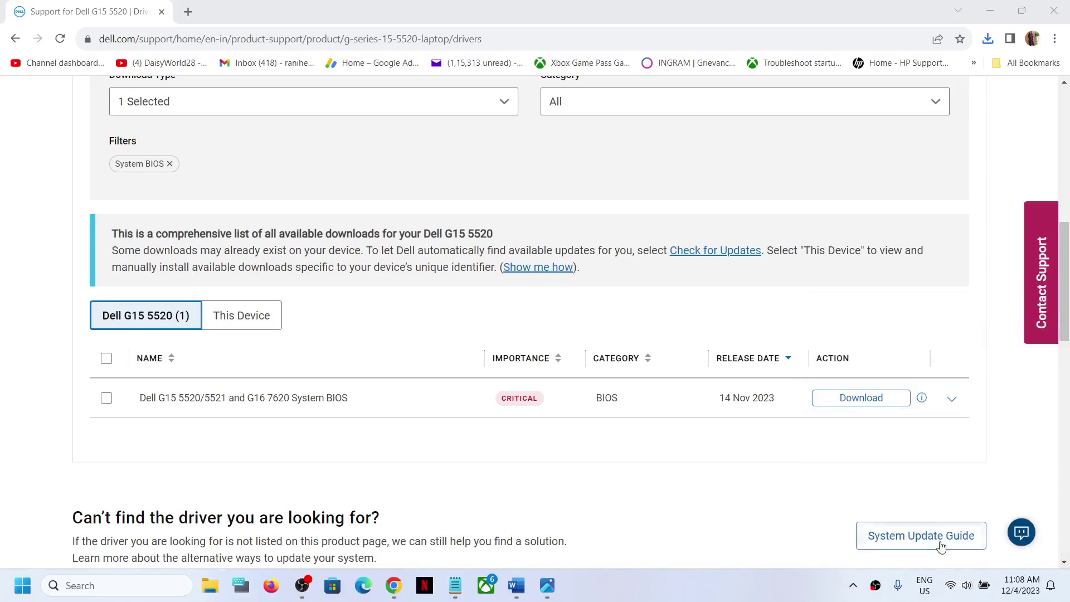
Step: Switch to Word and review Step 11 on resetting the PC, highlighting its data loss and backup warning
click(517, 585)
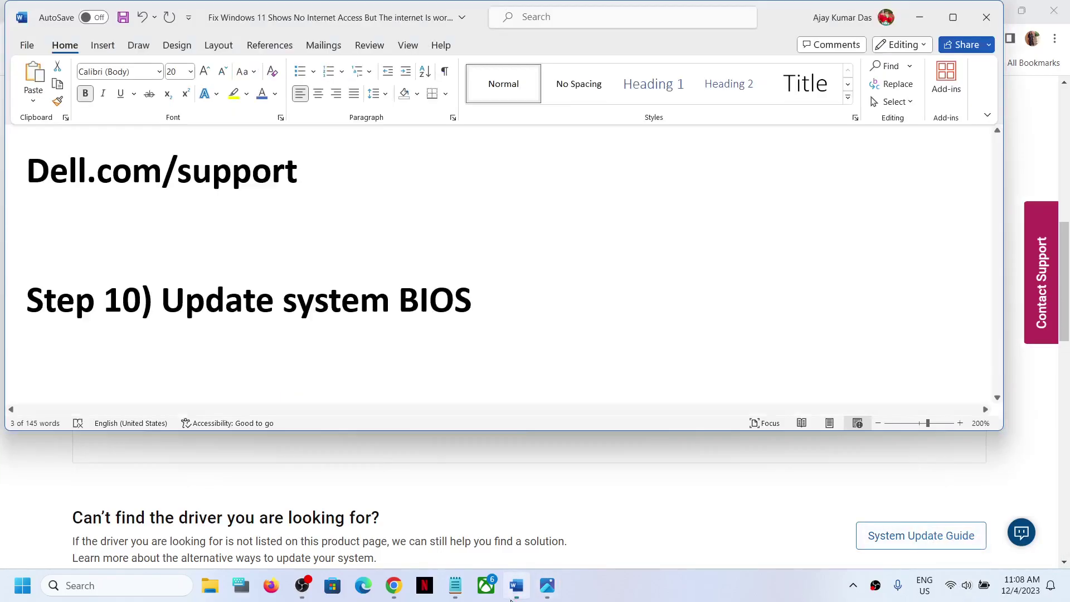
scroll(344, 353, down, 3)
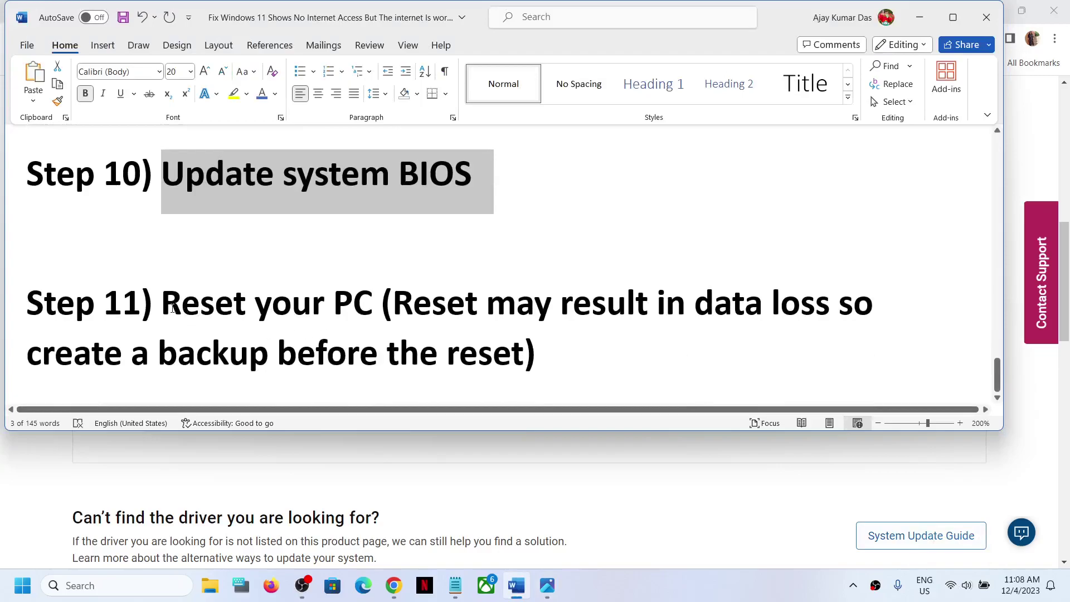
drag(161, 304, 525, 340)
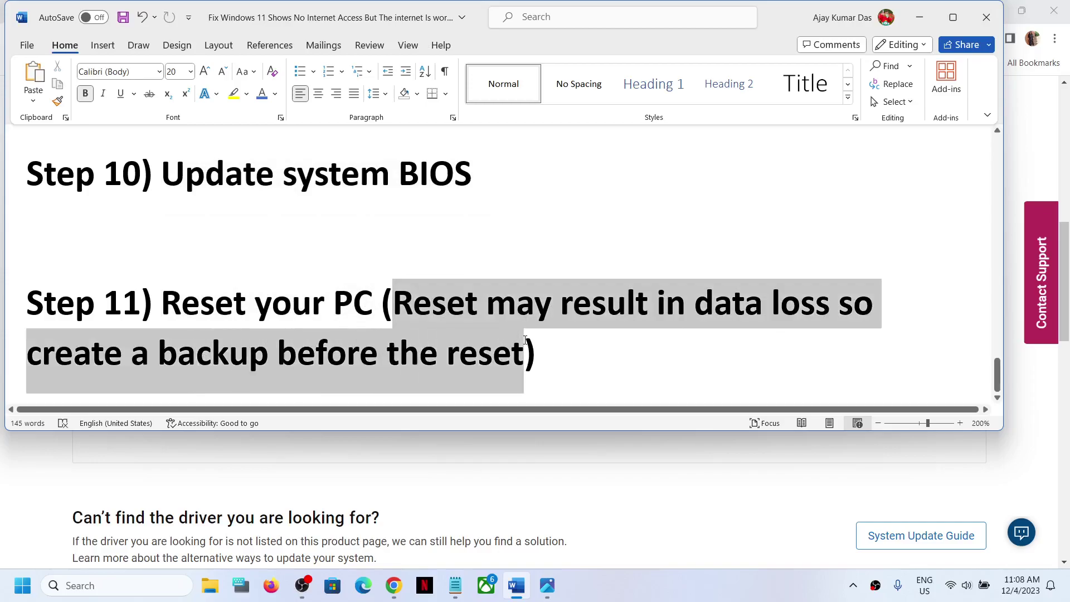
drag(394, 303, 768, 303)
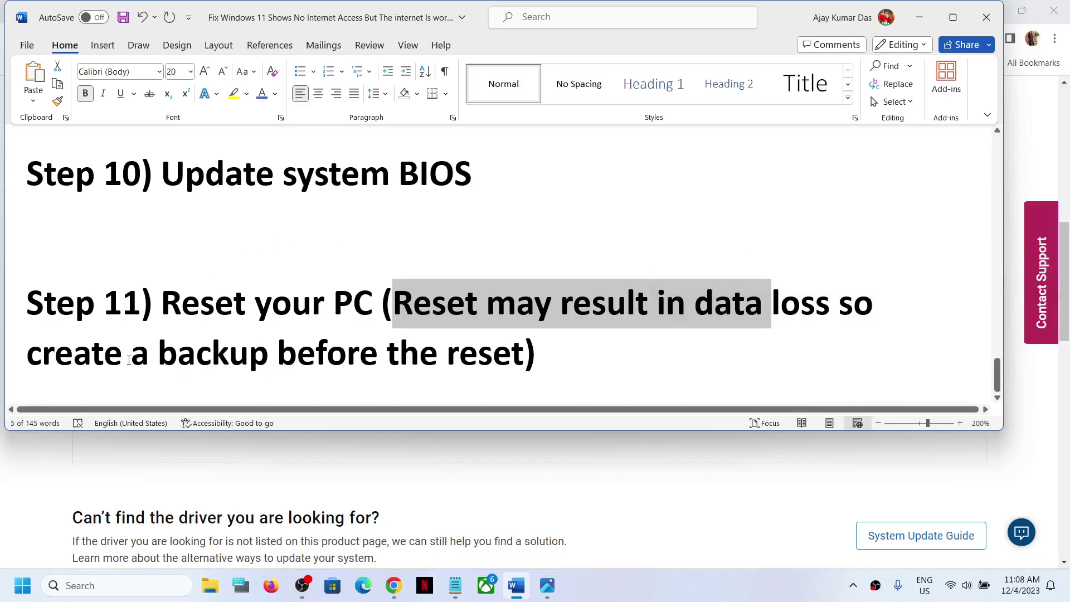
drag(129, 360, 536, 358)
drag(162, 303, 445, 306)
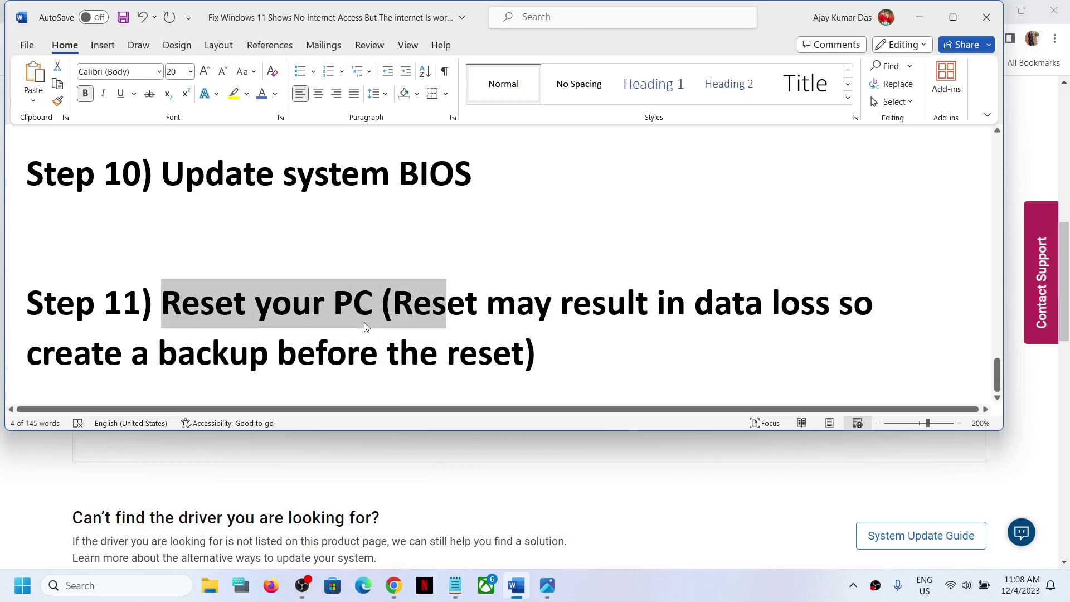
Step: Open Windows Settings and go through the Windows Update advanced options to the Recovery page
click(21, 587)
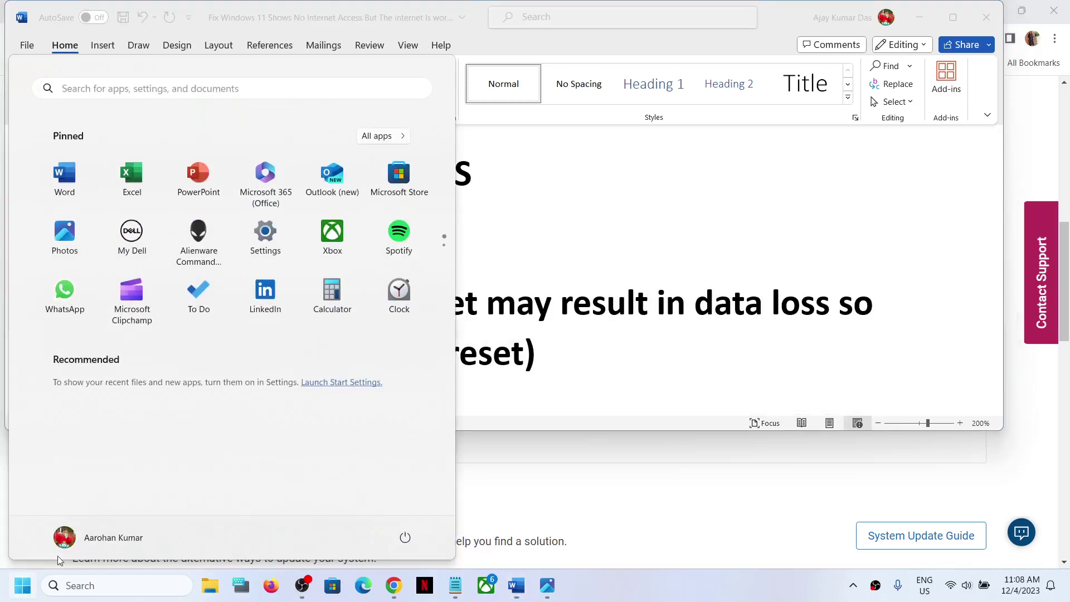
click(260, 235)
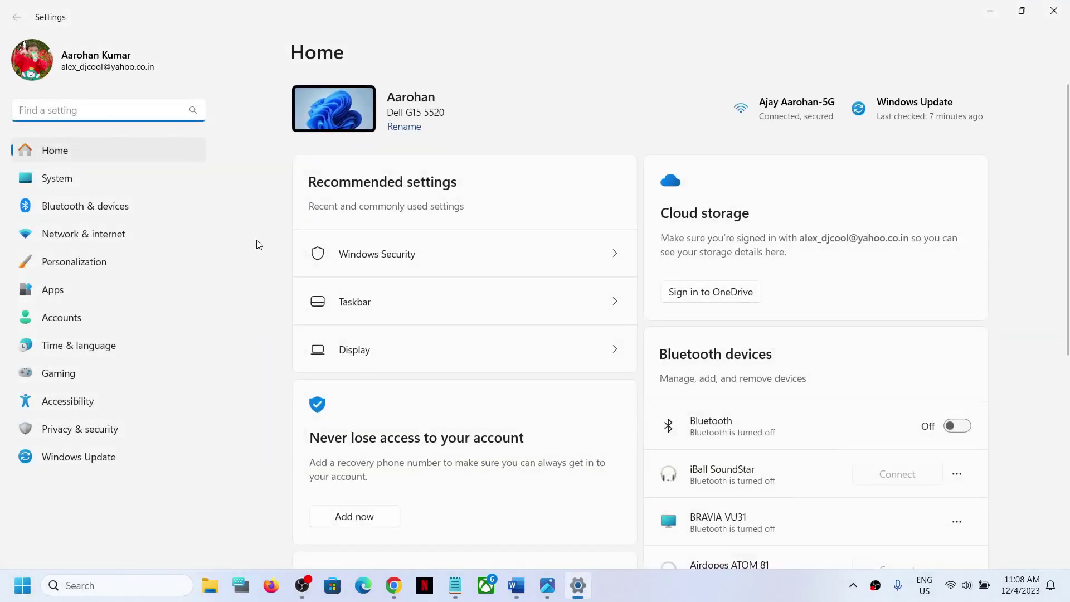
click(73, 458)
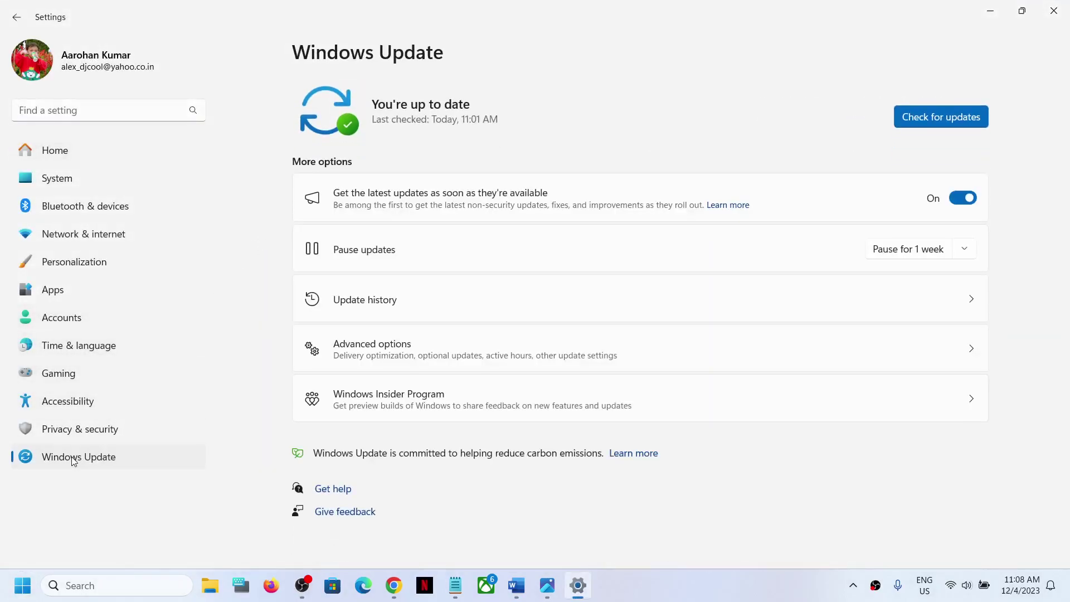
click(367, 351)
scroll(407, 363, down, 2)
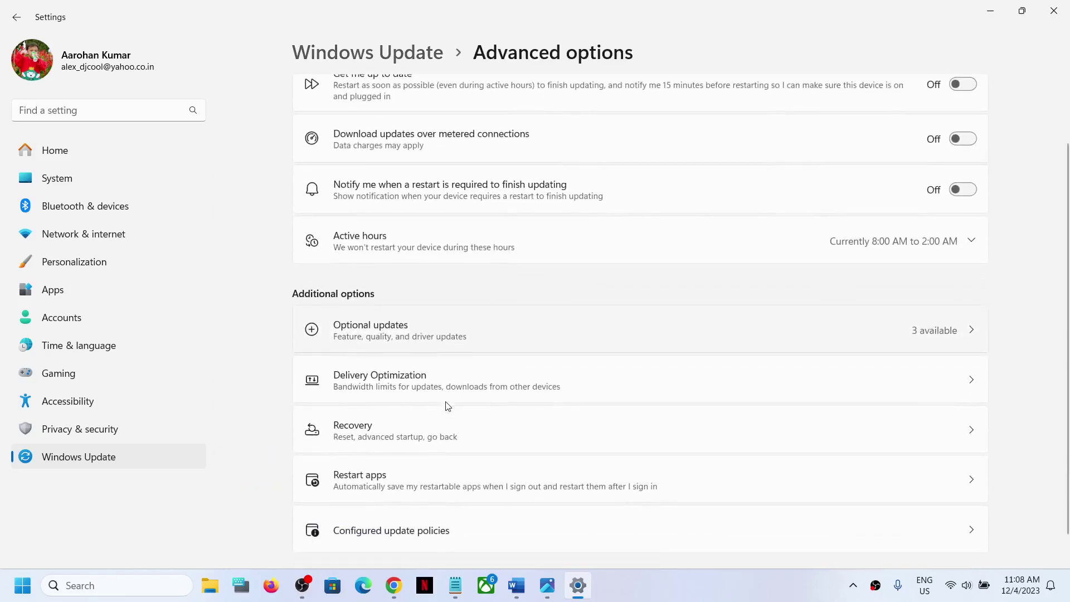
click(354, 436)
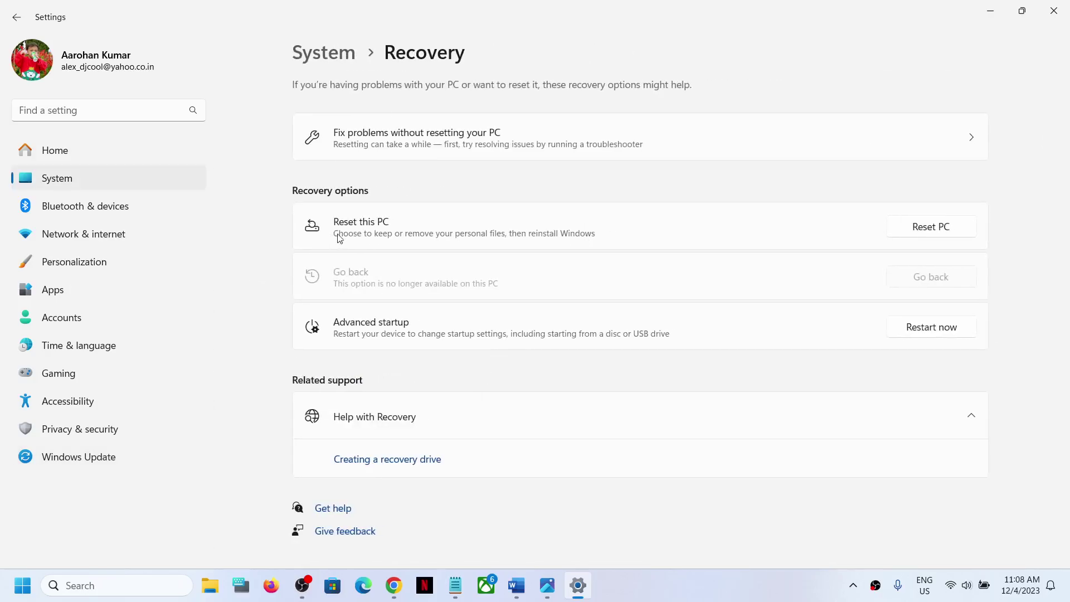
Step: Start resetting this PC with Remove everything, view the Cloud download and Local reinstall choices, and cancel the reset
click(934, 228)
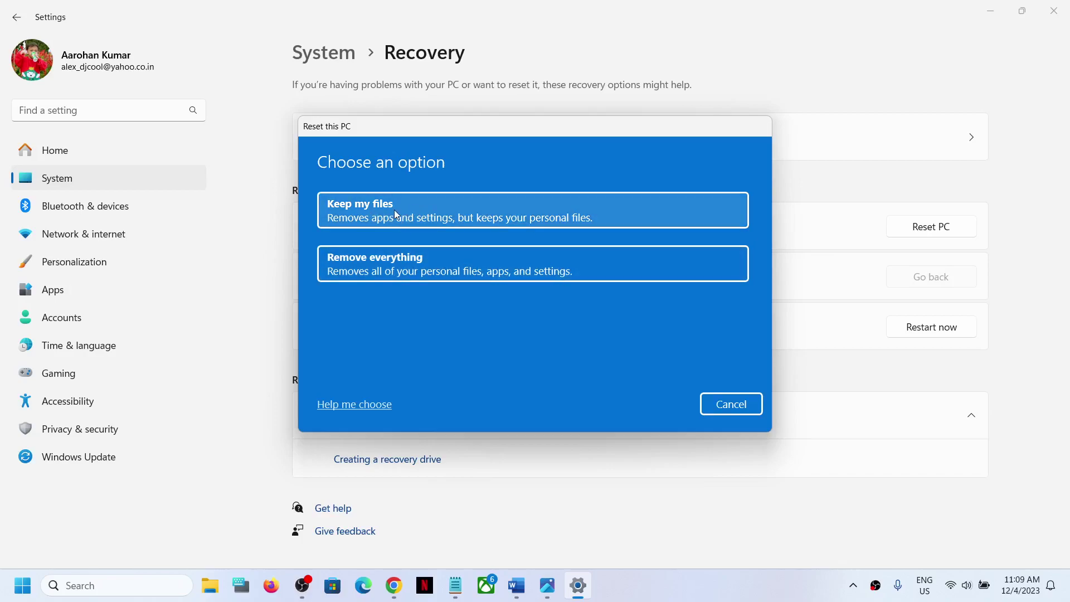
click(480, 264)
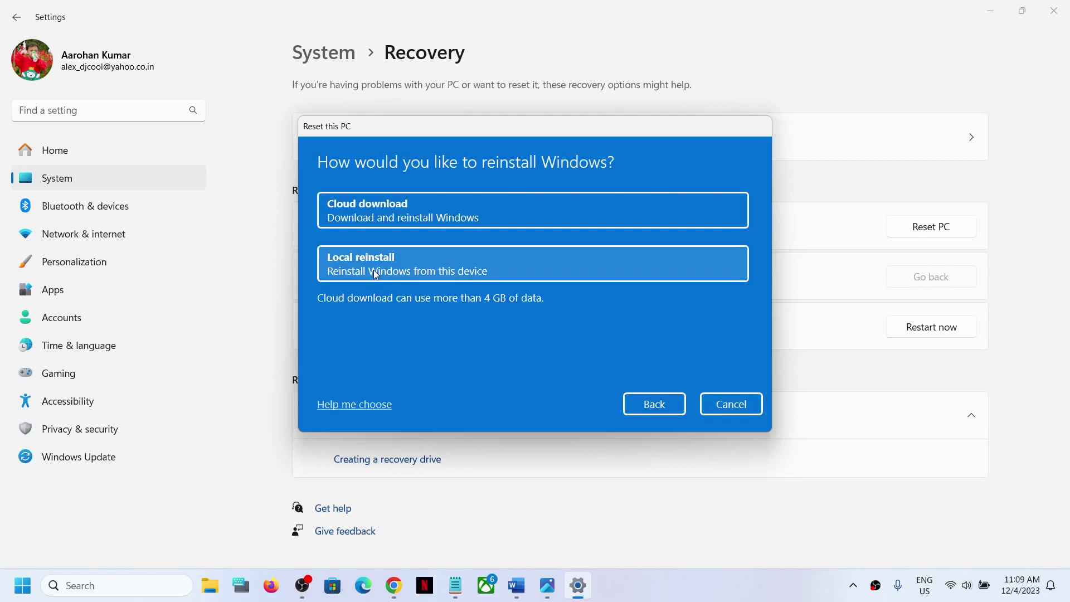
click(753, 404)
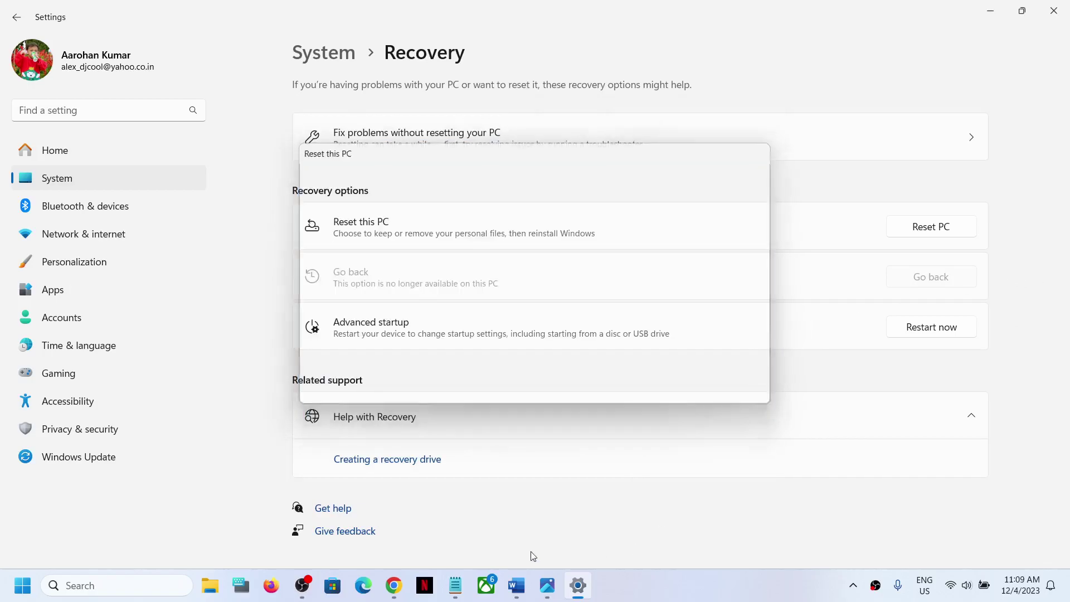
Step: Switch to Word to look back through the document's steps, and view the no internet access screenshot in Photos
click(517, 586)
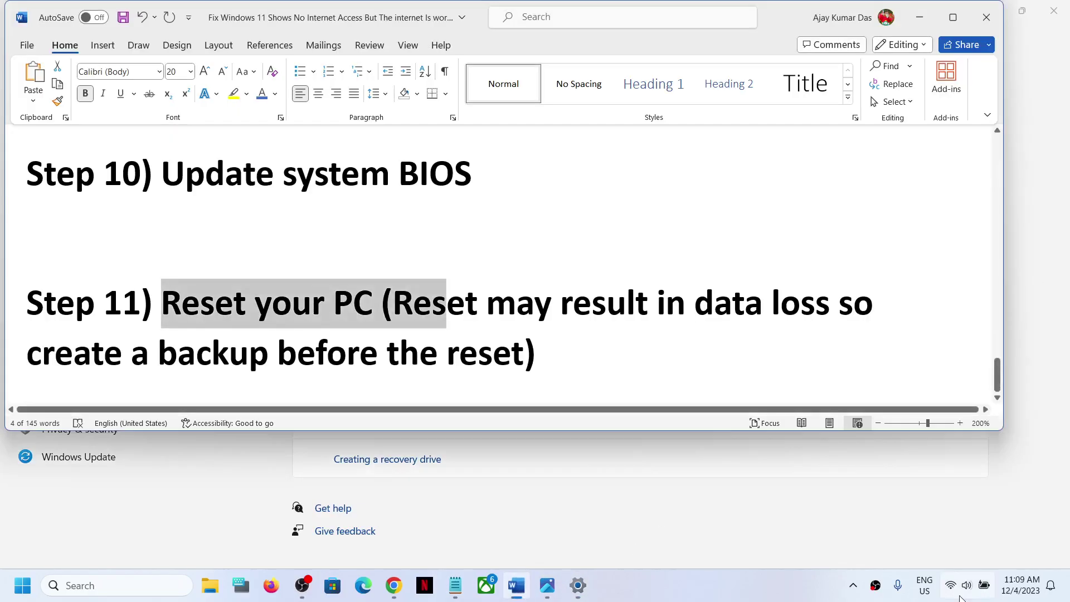
drag(997, 376, 997, 104)
click(547, 585)
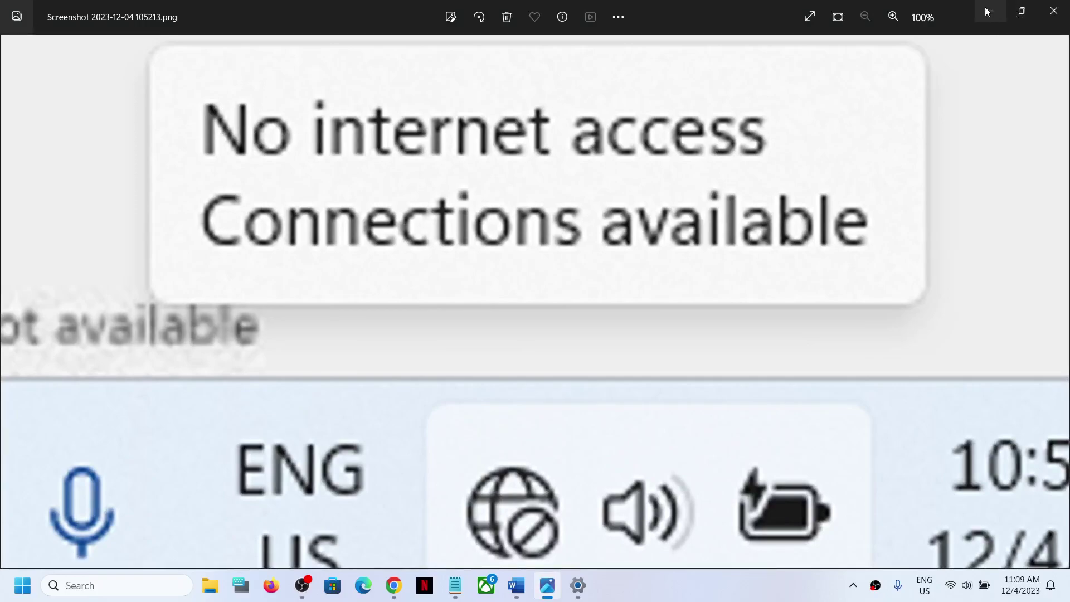
Step: Minimize all open windows to show the desktop
click(1023, 10)
click(951, 42)
key(super+d)
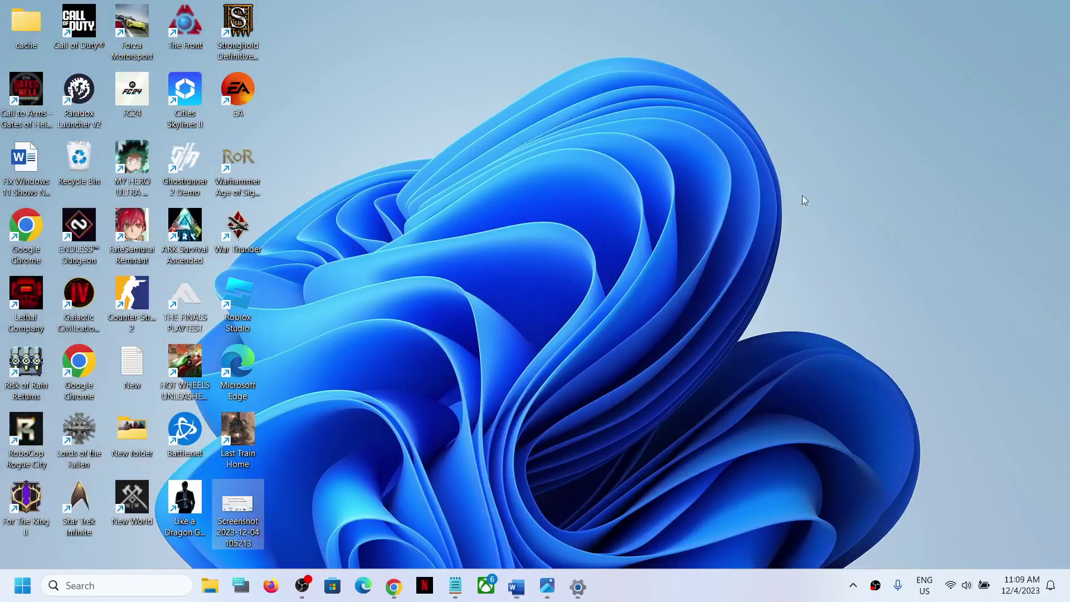